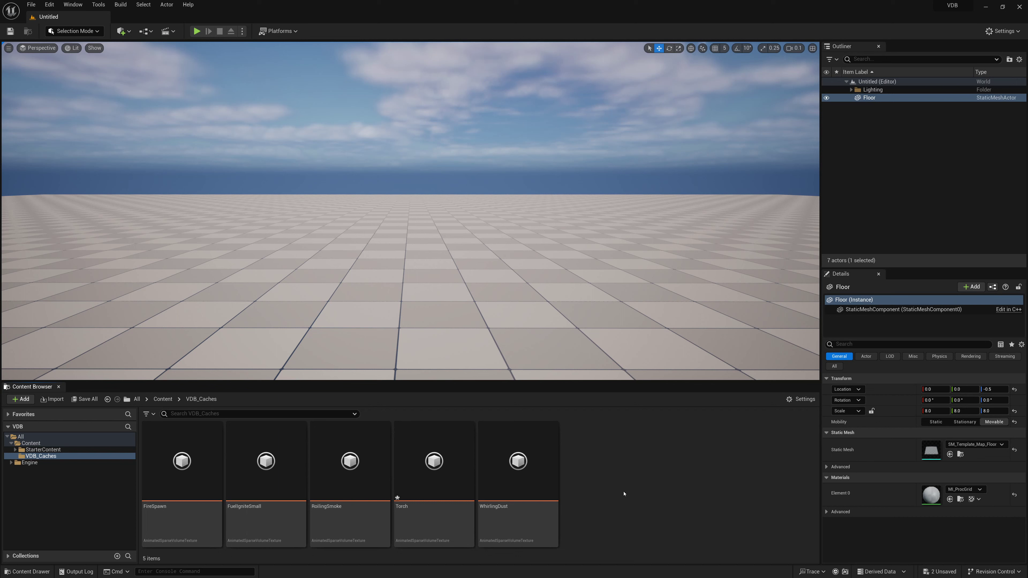
Import the SmokeLeak VDB sequence into the VDB_Caches folder with density in the Attributes A red channel as 32bit float.
right_click(624, 494)
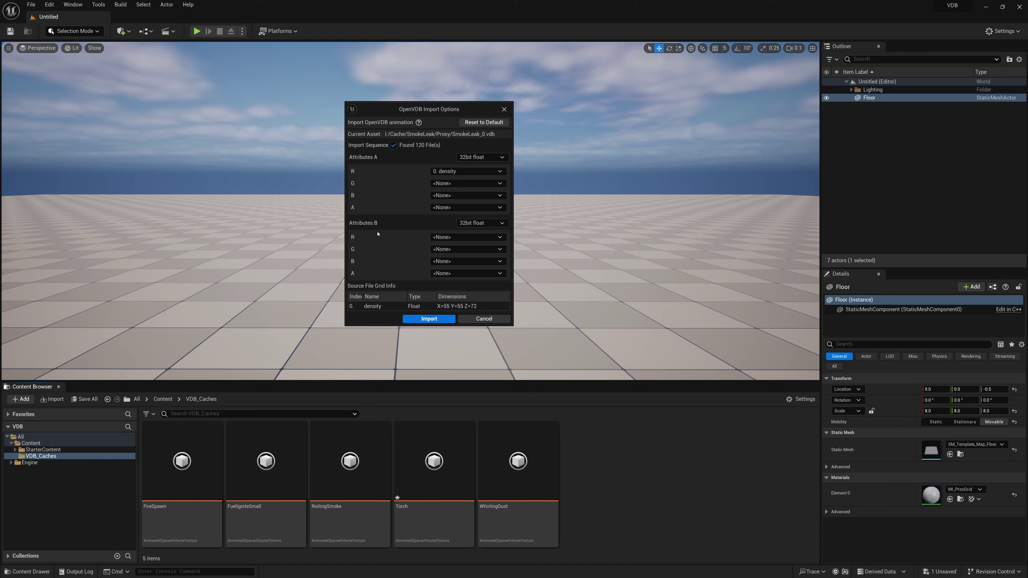
left_click(429, 319)
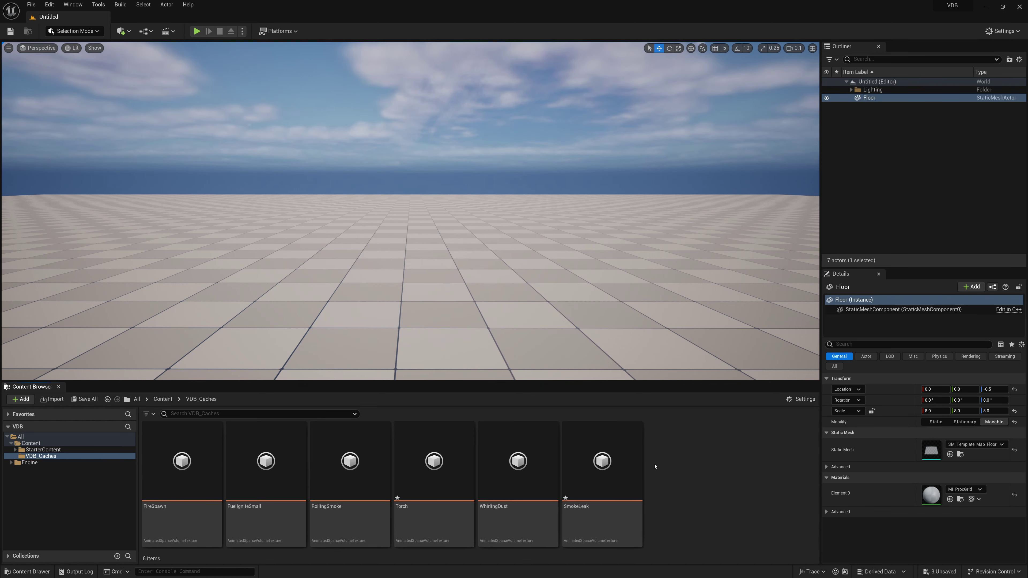
Set the SmokeLeak texture's X, Y and Z axis tiling methods to Clamp, then save and close the asset.
mouse_move(567, 543)
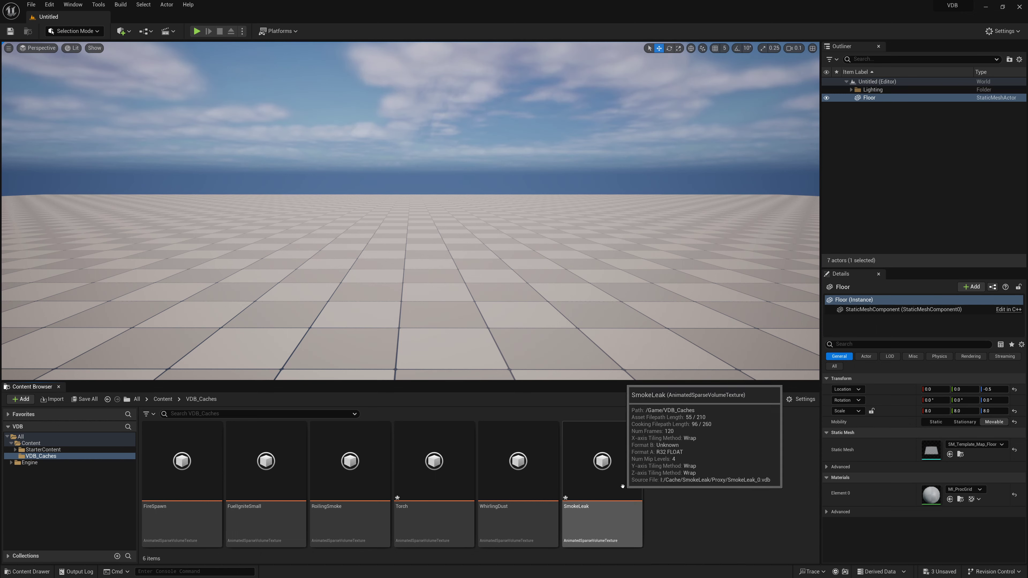
double_click(605, 460)
left_click_drag(681, 111, 518, 66)
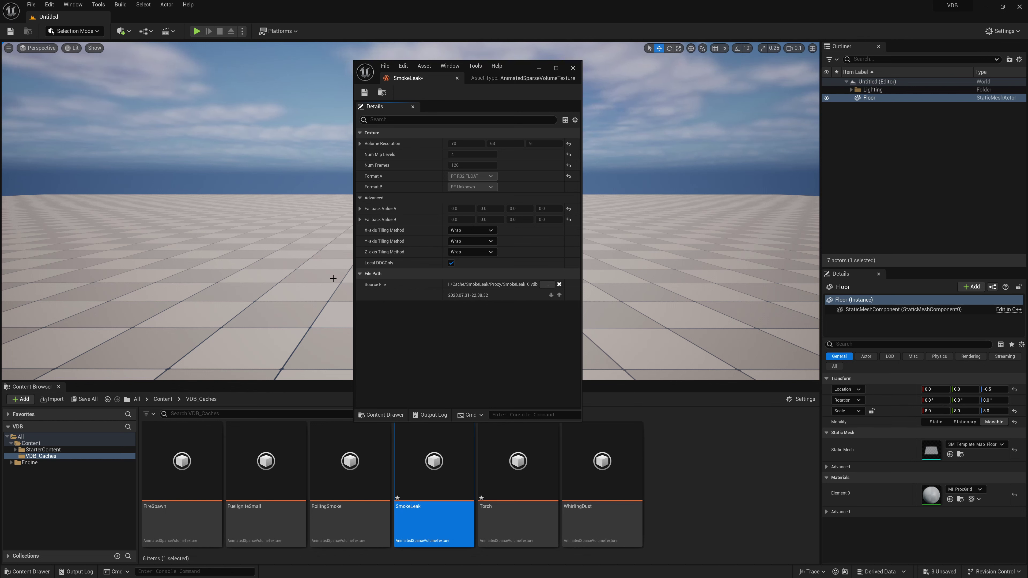
left_click(467, 233)
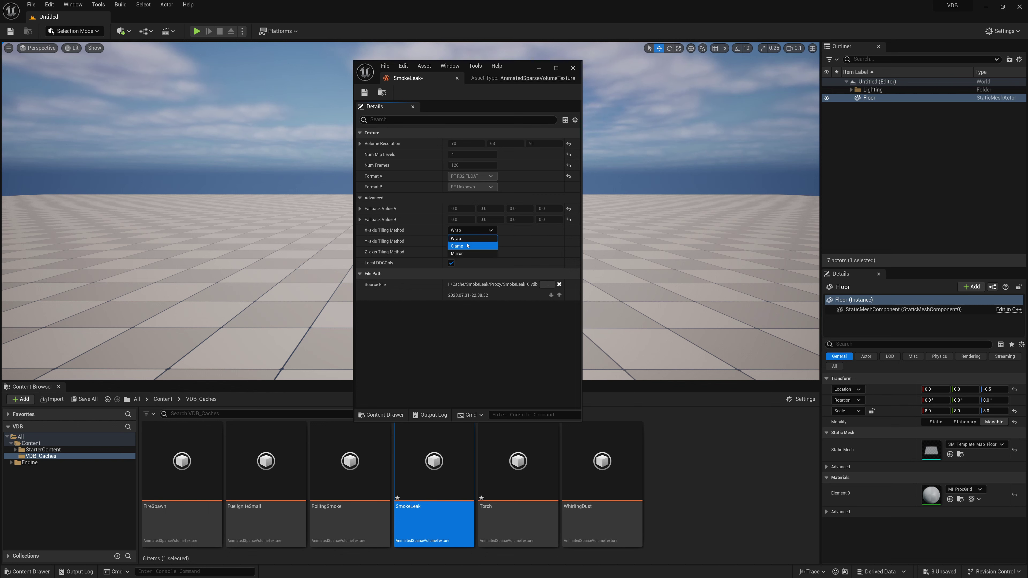
left_click(463, 245)
left_click(461, 242)
left_click(458, 259)
left_click(464, 251)
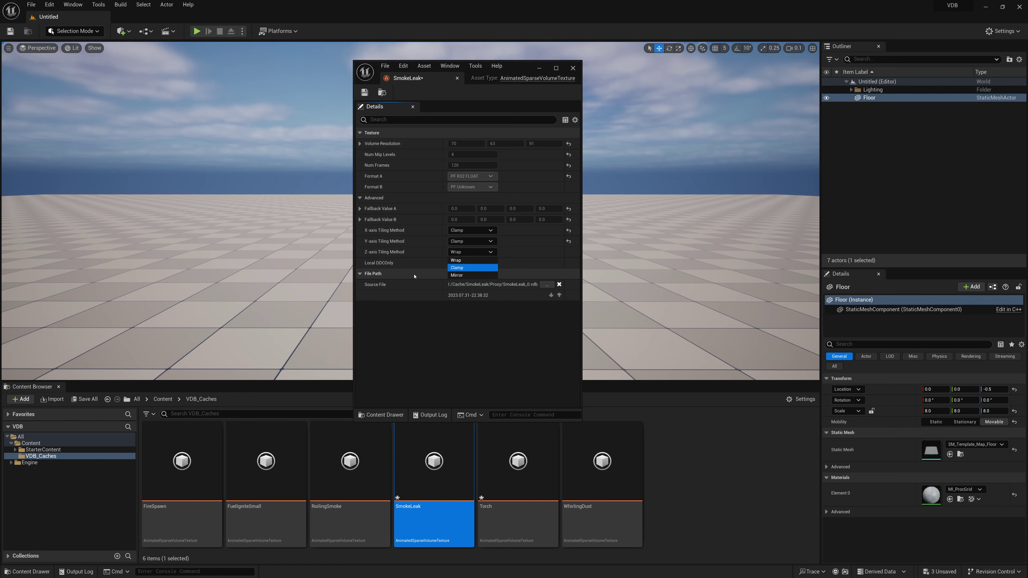
key("Return")
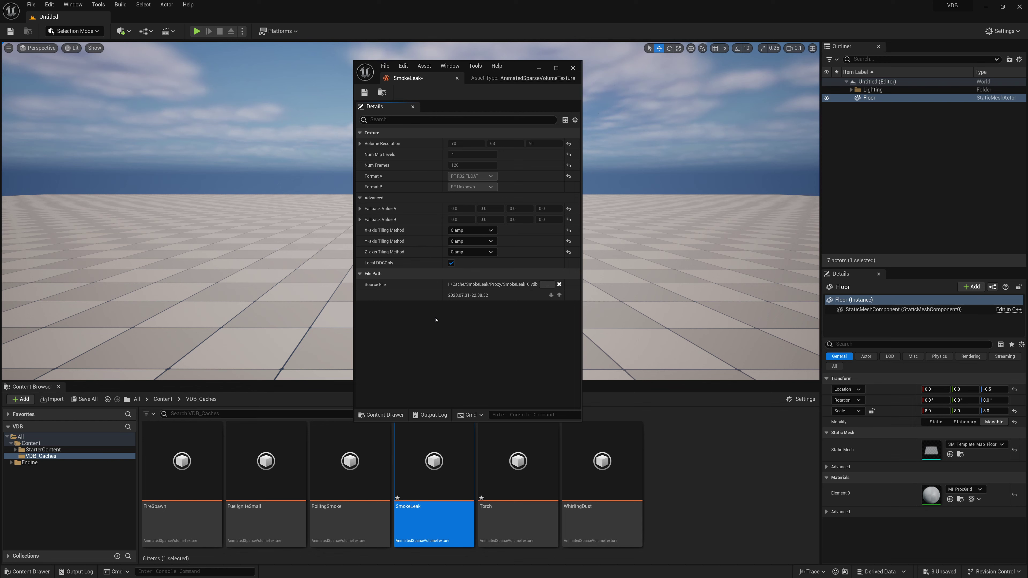
left_click(365, 92)
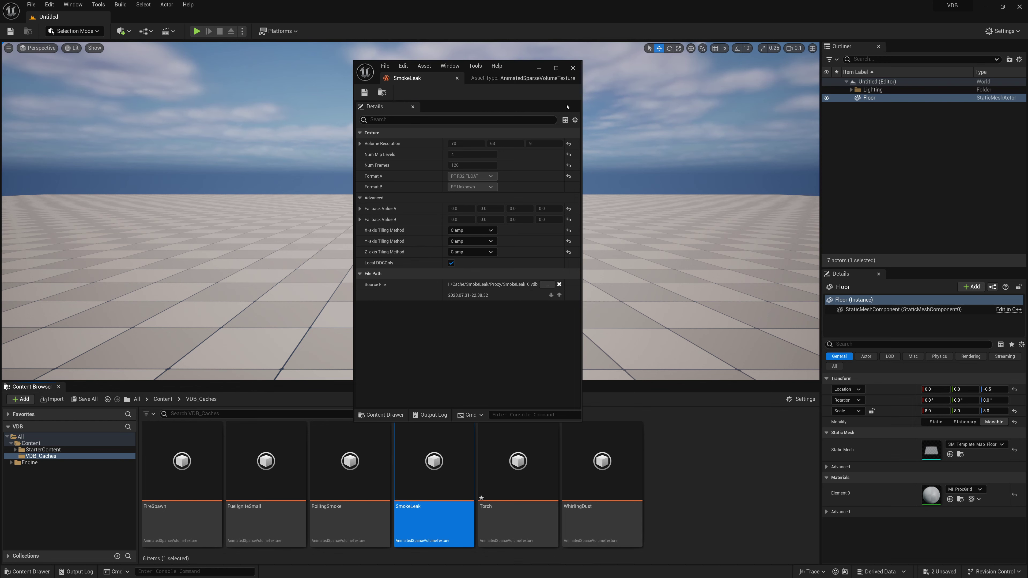
left_click(573, 70)
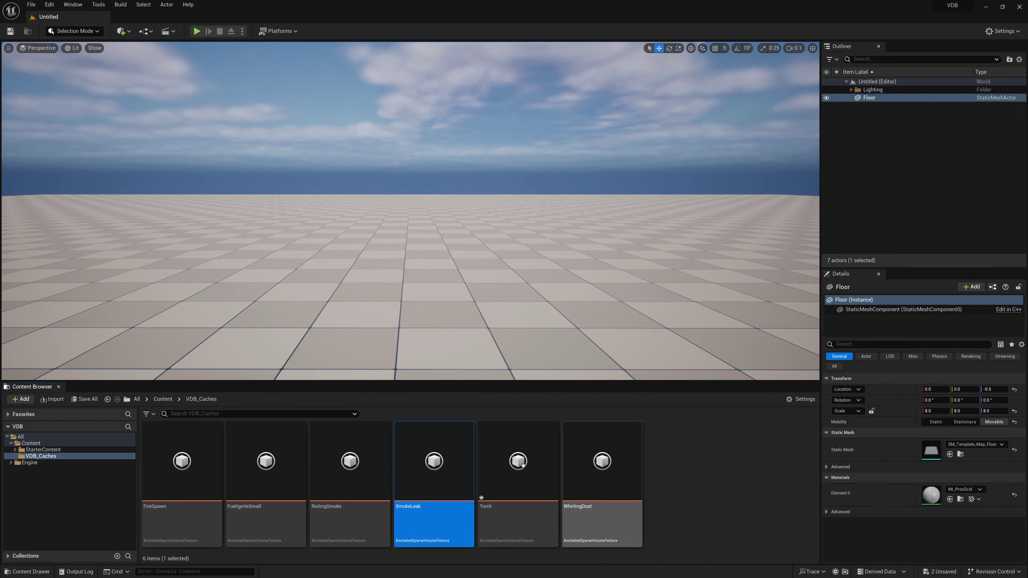
Add a Heterogeneous Volume actor to the level, reset its location to the origin and raise it to about 70 in Z.
mouse_move(442, 460)
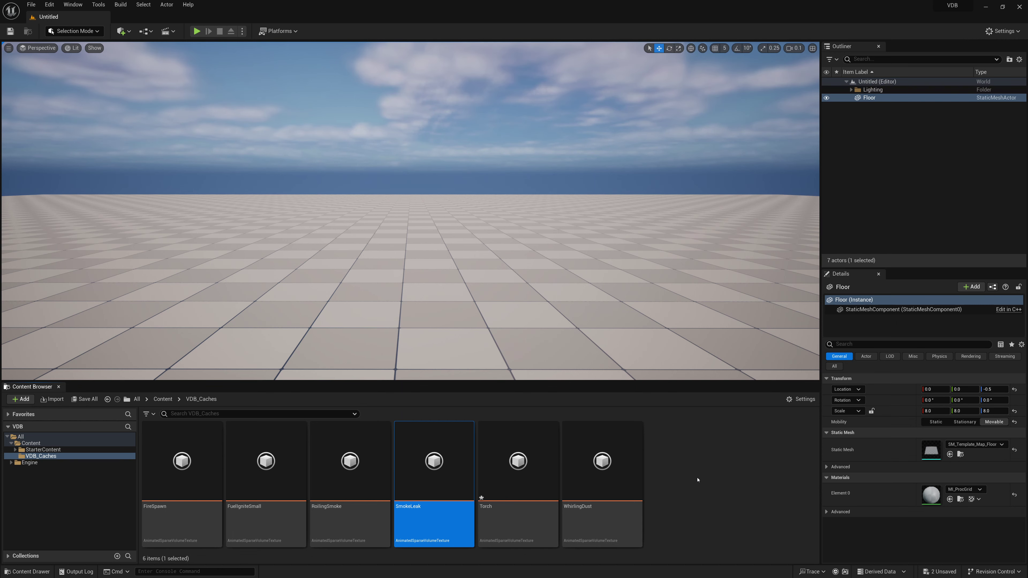
right_click_drag(688, 283, 688, 332)
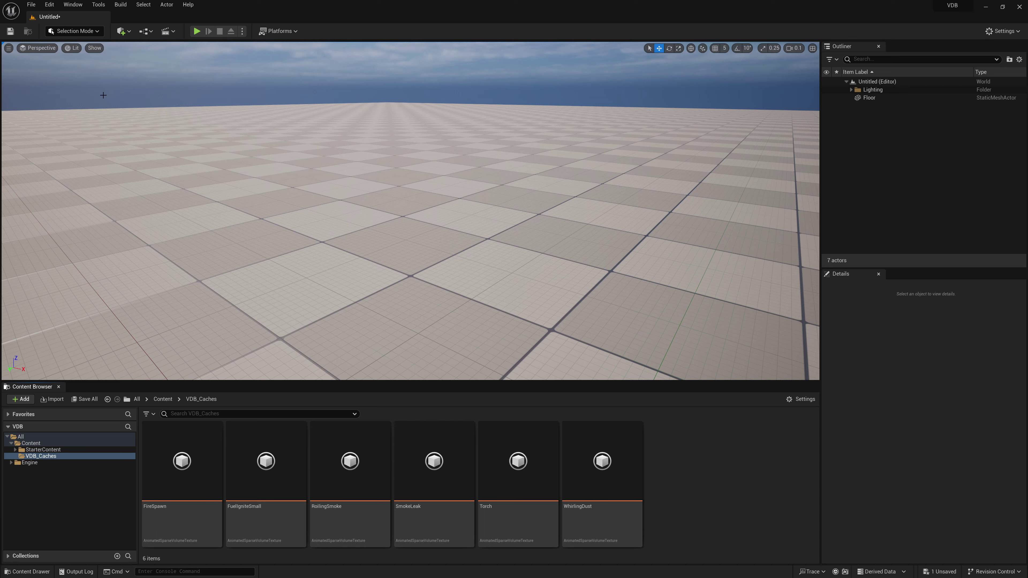
left_click(124, 32)
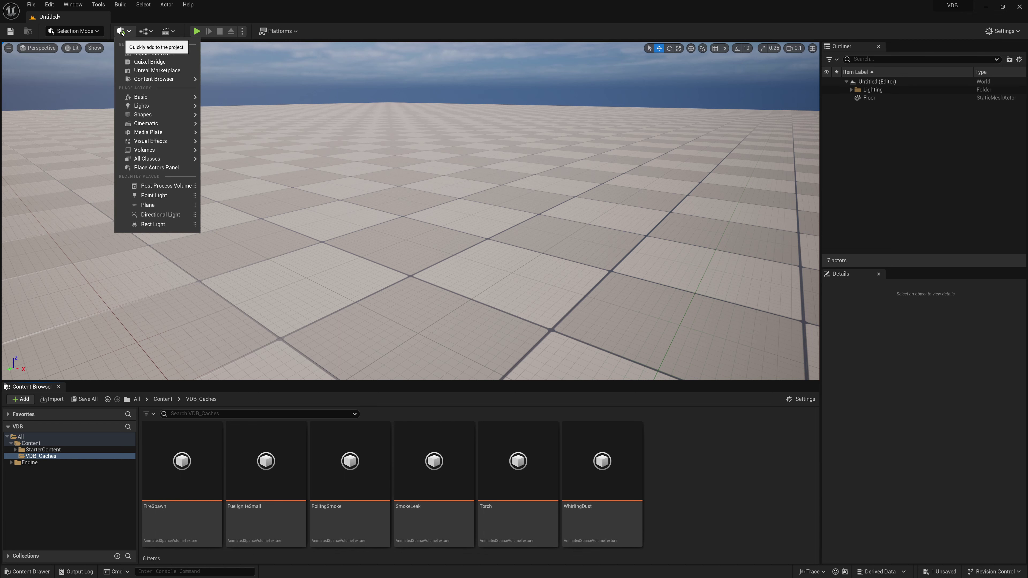
type("Het")
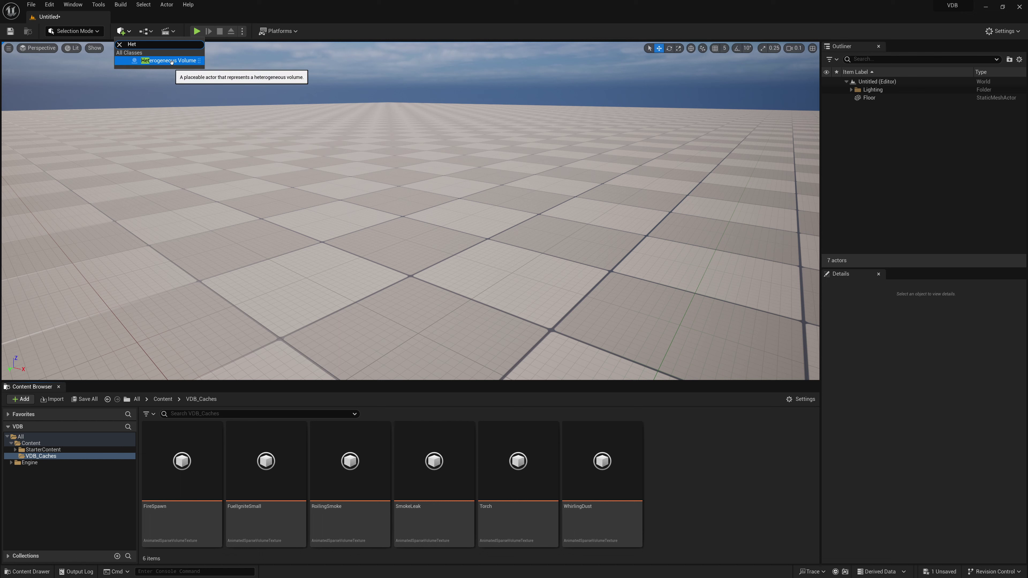
left_click(171, 61)
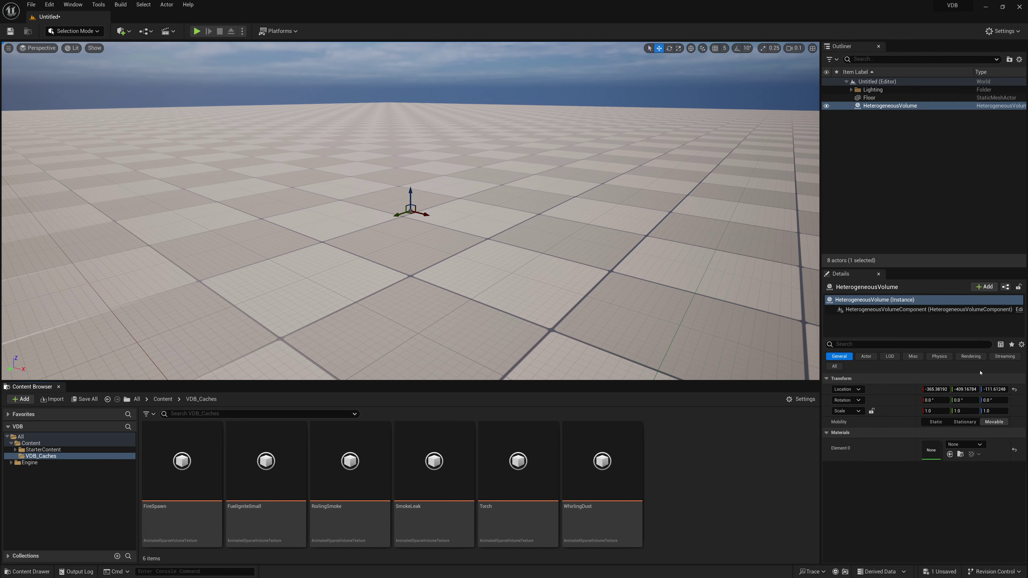
left_click(1015, 389)
left_click_drag(418, 265, 428, 207)
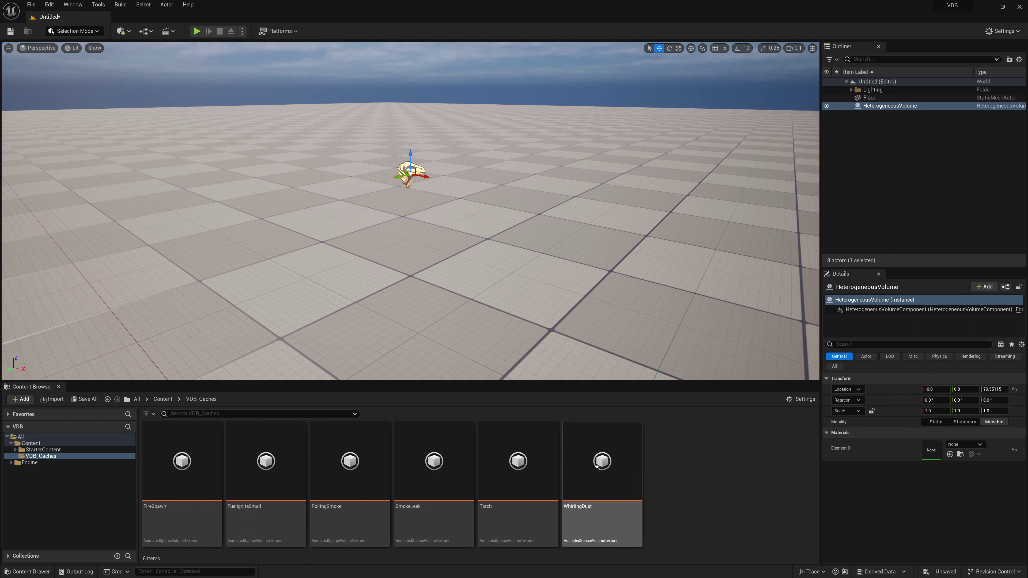
Create a folder named Materials inside VDB_Caches and open it.
mouse_move(627, 489)
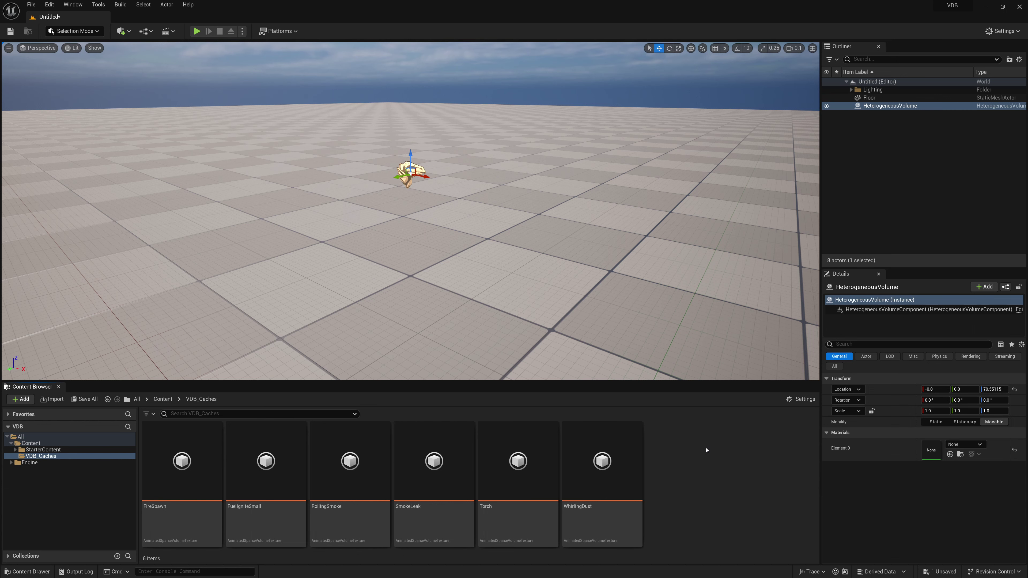
right_click(707, 458)
left_click(734, 196)
type("Materials")
key("Return")
key("Return")
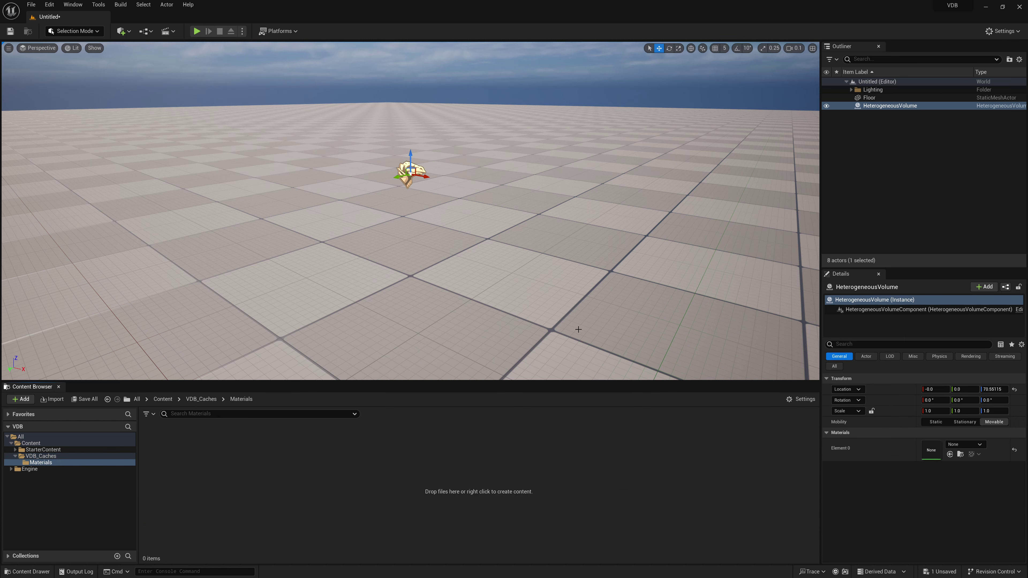
Create a new material named M_AnimatedSVT_Base in the Materials folder.
right_click(270, 490)
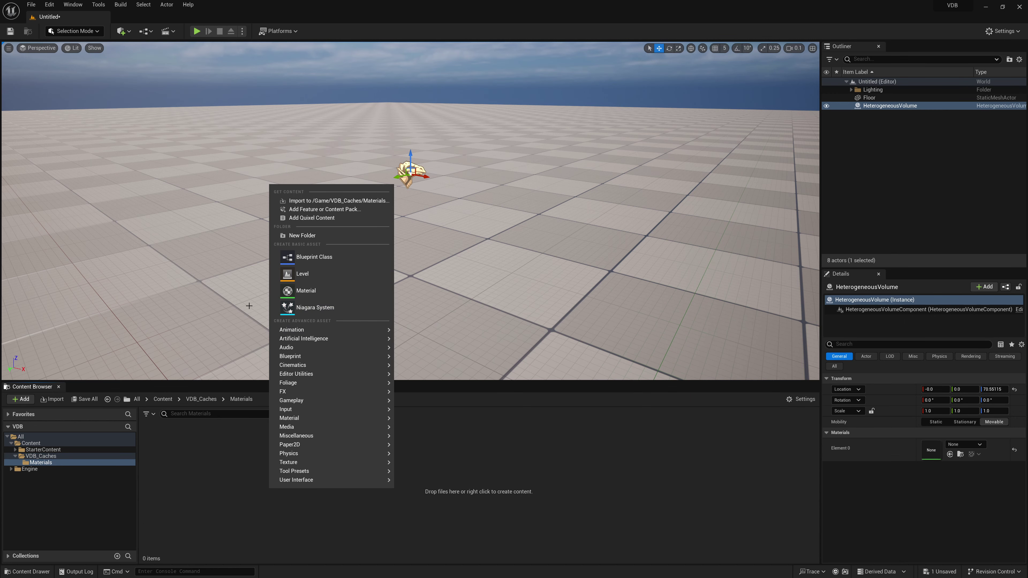
left_click(318, 292)
type("M_")
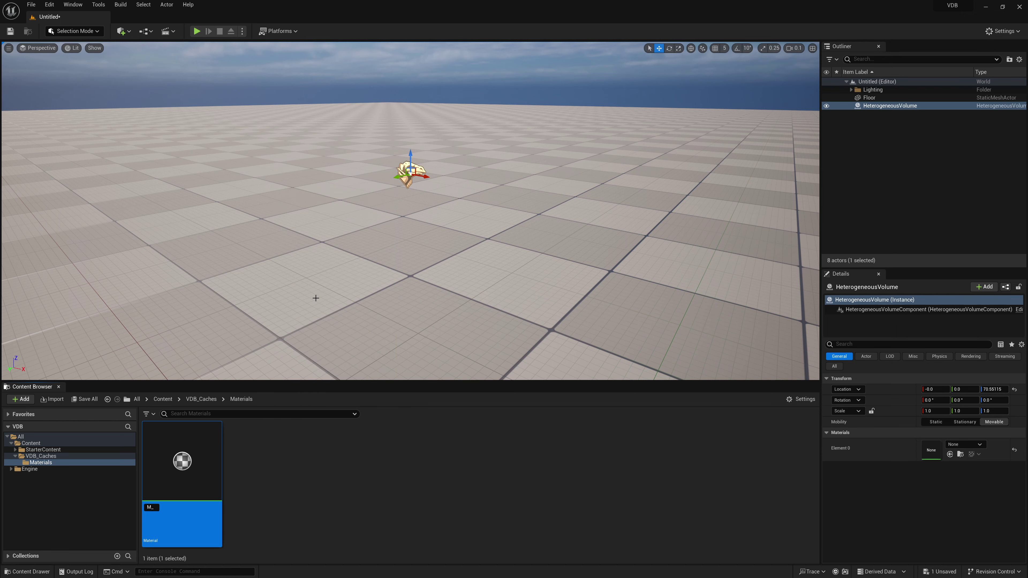
type("AnimatedSVT_Base")
key("Return")
Open M_AnimatedSVT_Base and set its material domain to Volume and its blend mode to Additive, moving the result node aside for space.
double_click(187, 458)
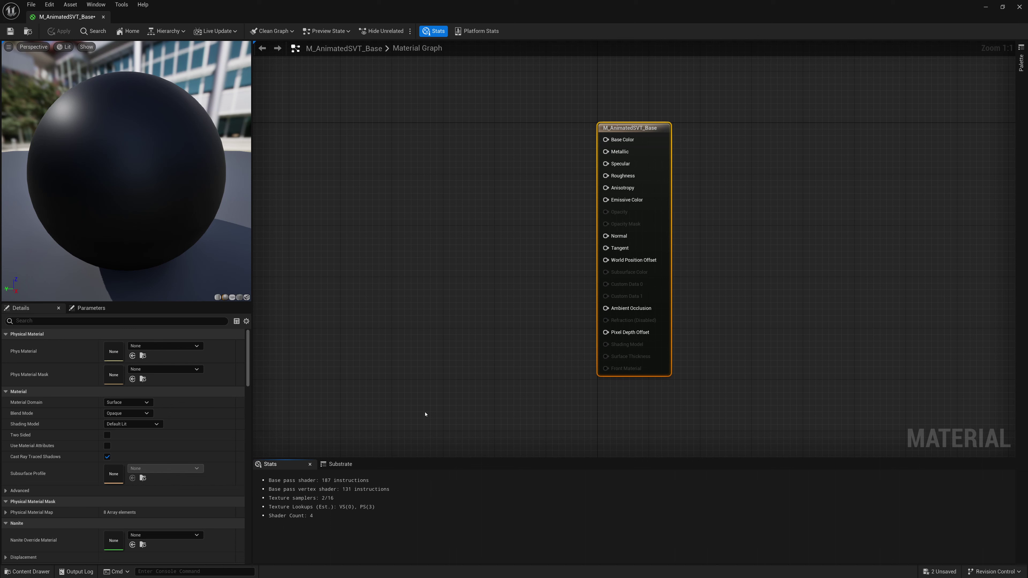
left_click_drag(650, 193, 753, 187)
left_click(128, 402)
left_click(117, 433)
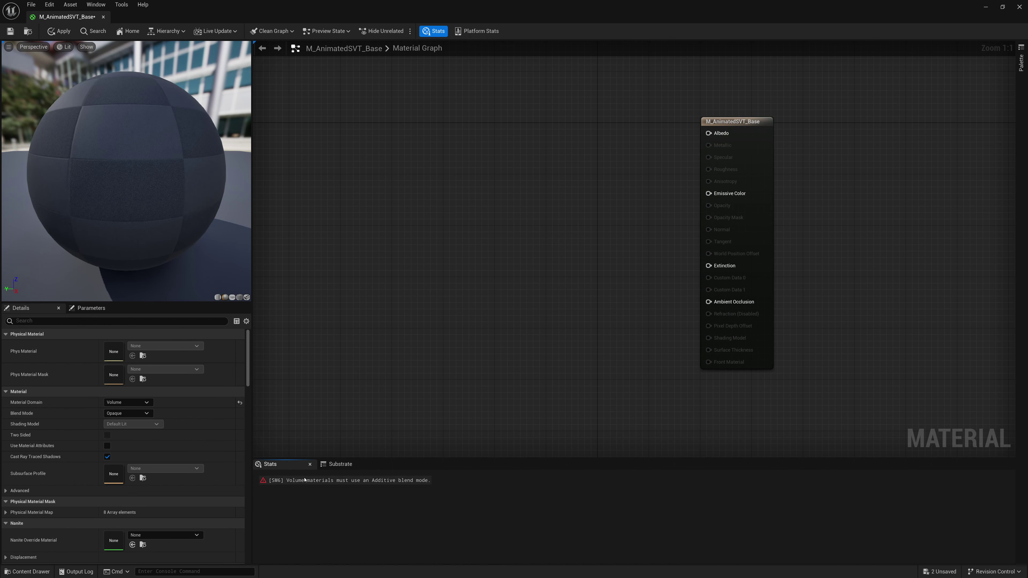
left_click(127, 413)
left_click(117, 443)
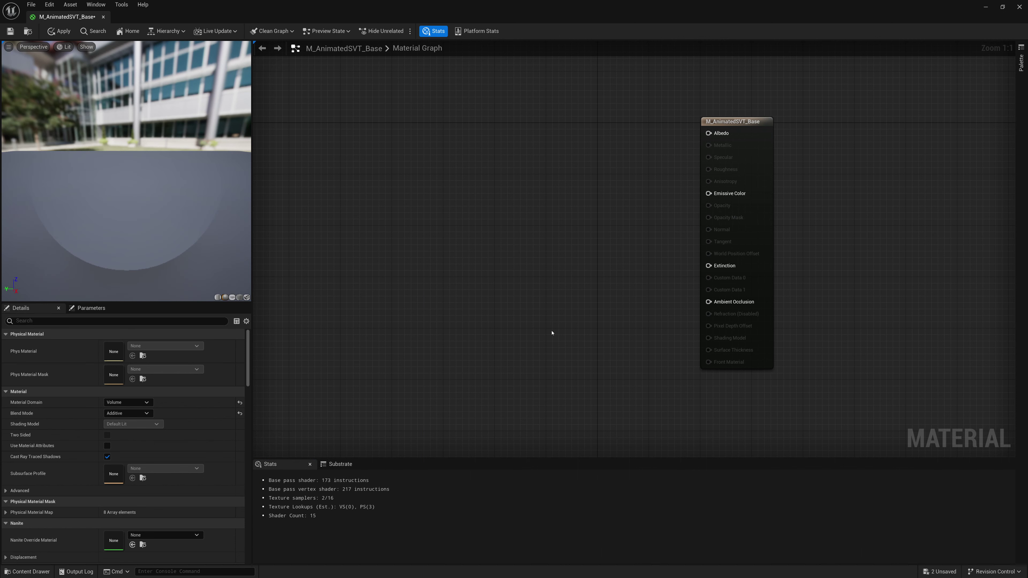
left_click_drag(708, 120, 753, 126)
left_click_drag(800, 169, 813, 169)
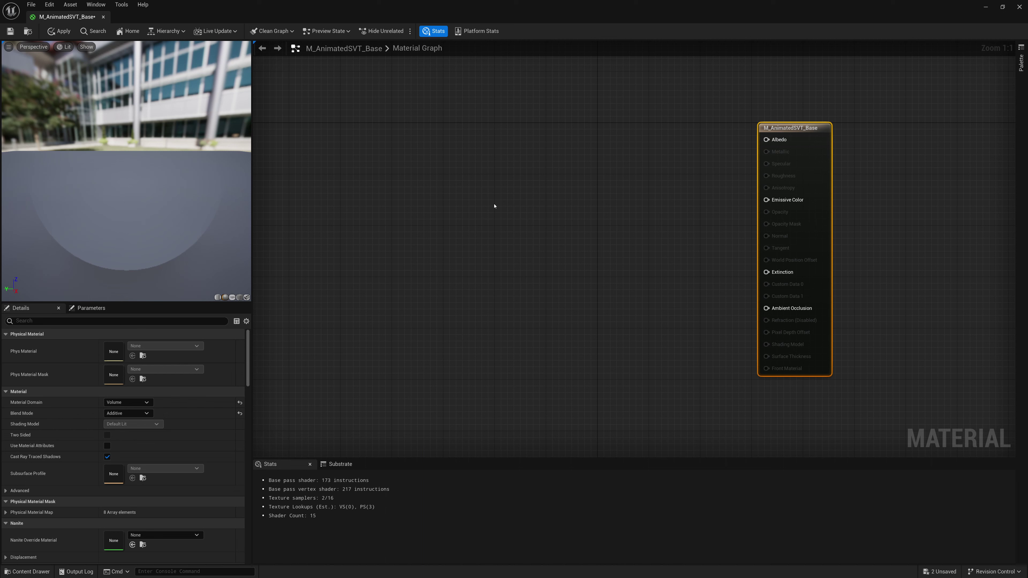
Add a SparseVolumeTextureSampleParameter node to the material graph and name it Volume Texture.
right_click(503, 192)
type("Sparse")
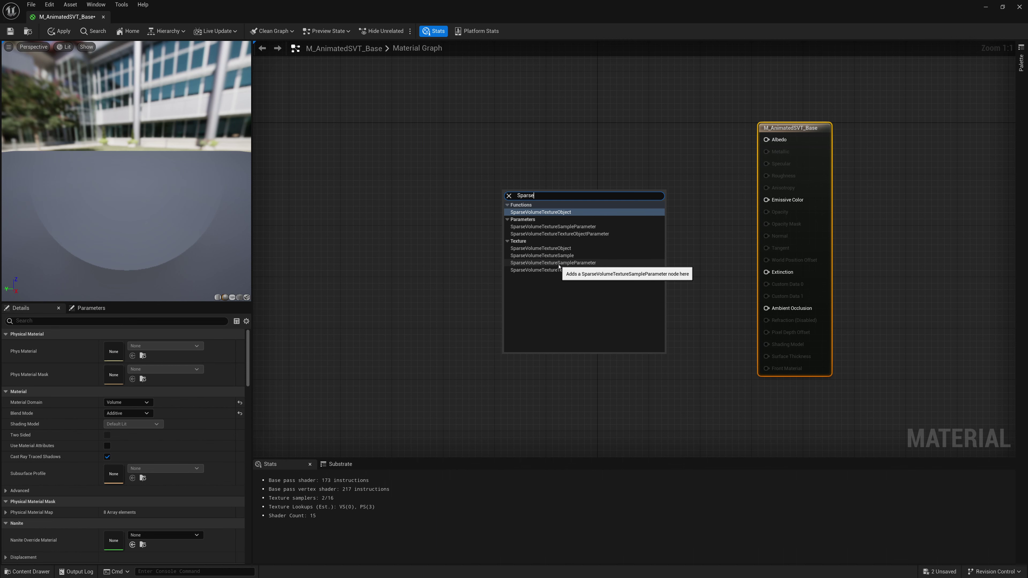
left_click(555, 263)
type("Volume Text")
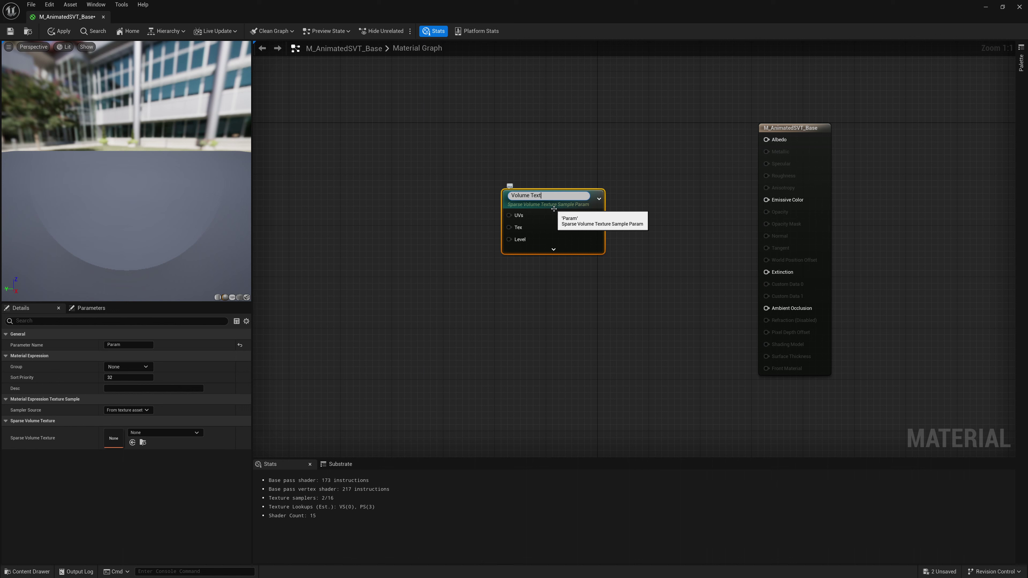
type("ure")
key("Return")
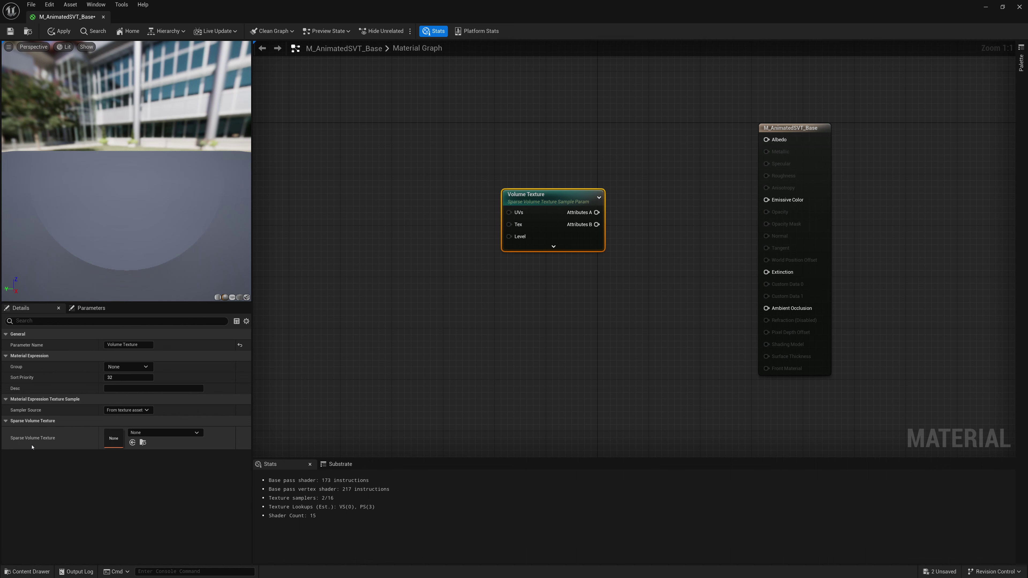
Assign the Torch asset as the Volume Texture node's sparse volume texture and move the node slightly closer to the result node.
left_click(178, 434)
scroll(201, 385, "down", 2)
scroll(202, 385, "down", 3)
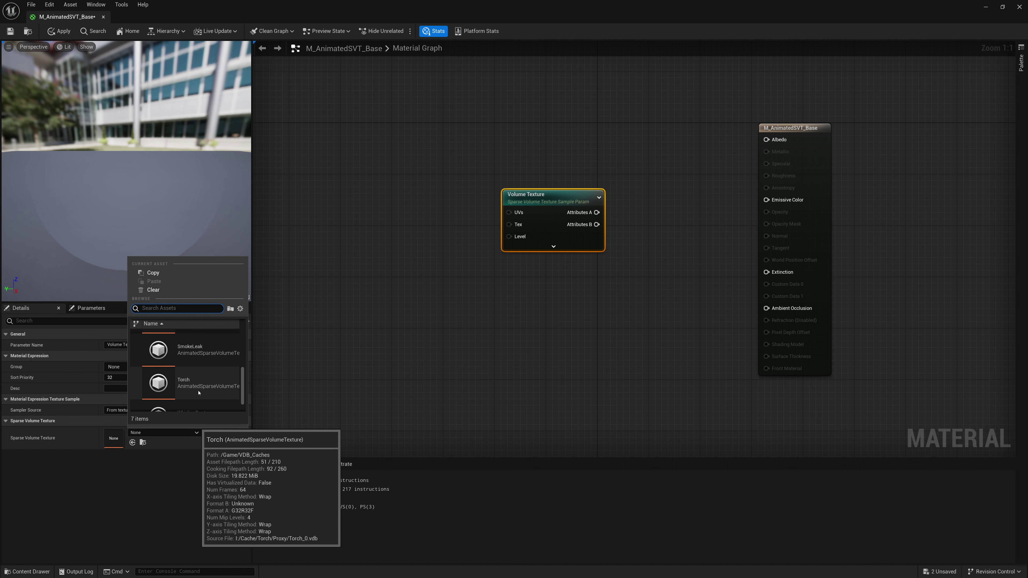
left_click(198, 391)
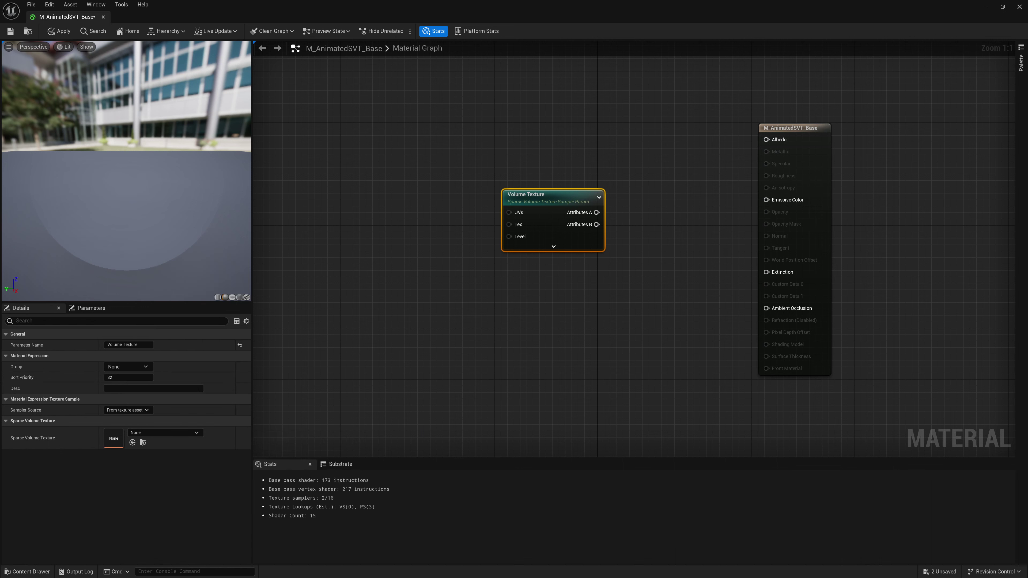
left_click_drag(509, 190, 533, 169)
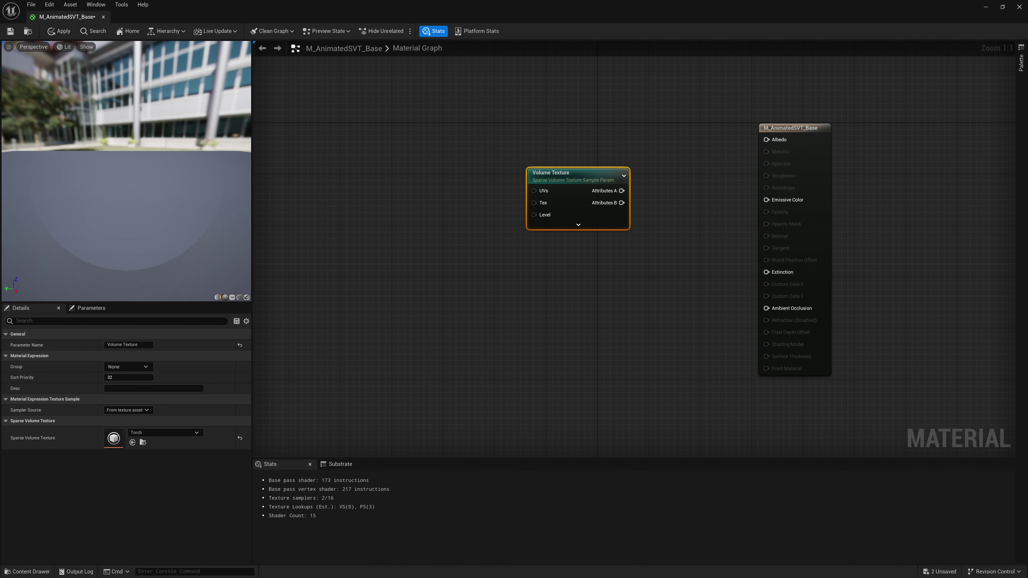
Add a LocalPosition node and connect its Local Position output to input A of a new Subtract node.
key("Home")
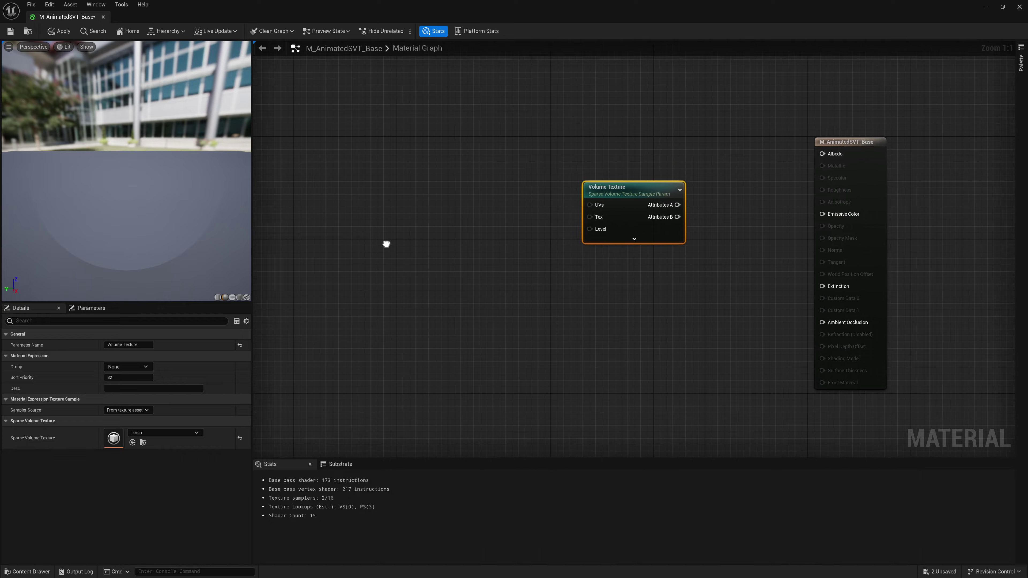
right_click(328, 200)
type("Local")
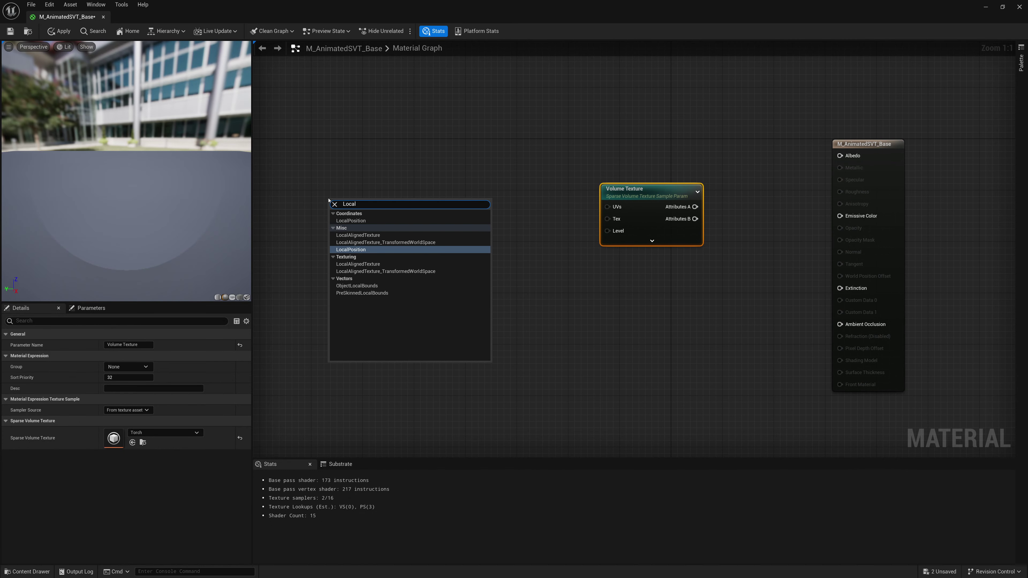
key("Return")
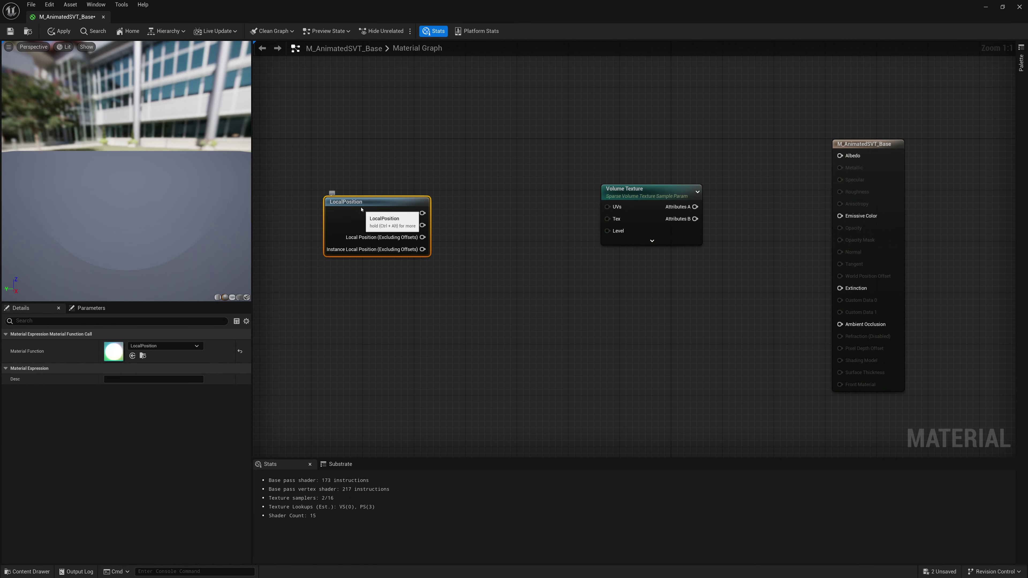
left_click_drag(416, 200, 502, 191)
type("Sub")
key("Return")
Add an Object Local Bounds node below the LocalPosition node.
right_click(370, 308)
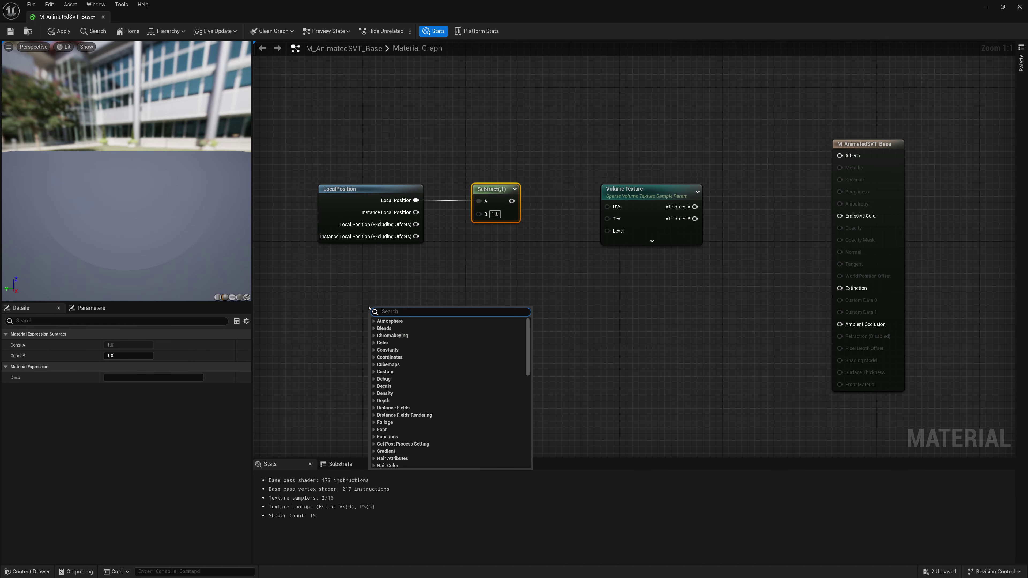
type("Object Local")
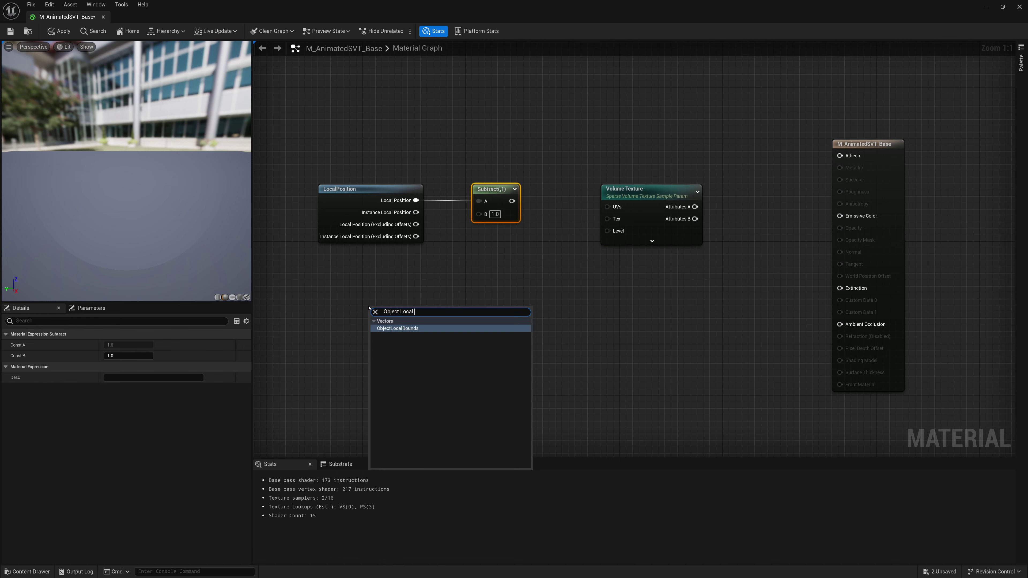
key("Return")
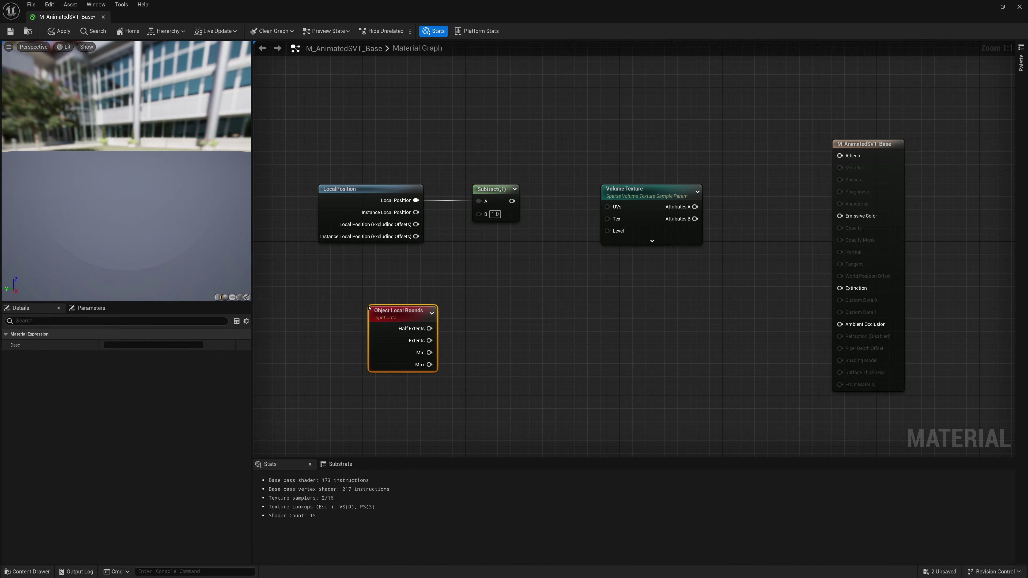
Add a Divide node after Subtract, feed Min into Subtract's B and Extents into Divide's B, and connect Divide to the Volume Texture's UVs.
left_click_drag(398, 307, 385, 268)
mouse_move(417, 301)
left_mouse_down()
mouse_move(485, 243)
mouse_move(480, 213)
mouse_move(539, 202)
mouse_move(530, 186)
mouse_move(436, 298)
mouse_move(417, 290)
left_mouse_up()
type("divide")
key("Return")
left_click_drag(556, 201, 621, 187)
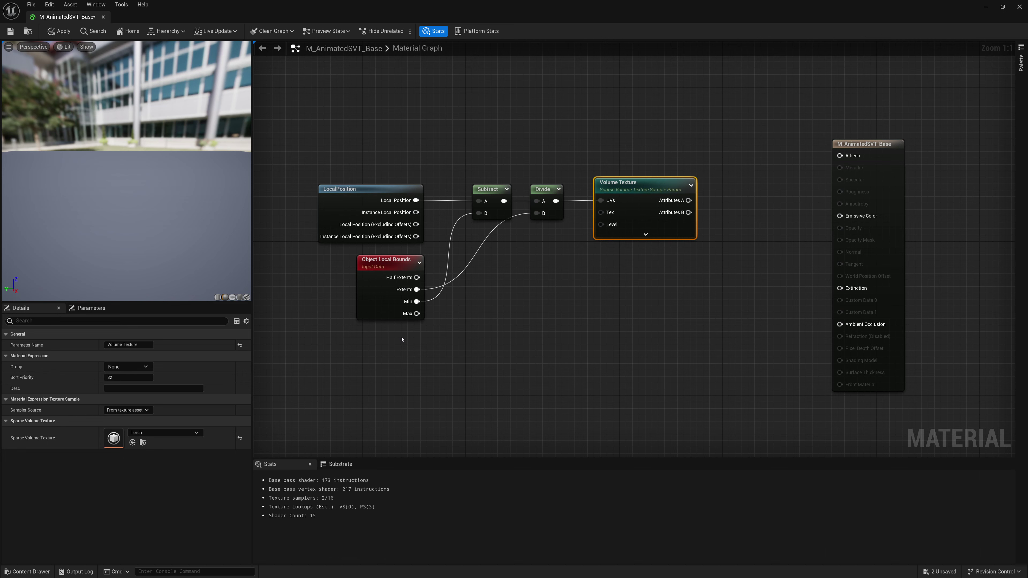
Connect Attributes A to the material's Albedo and assign the saved M_AnimatedSVT_Base material to the HeterogeneousVolume's Element 0 slot.
left_click_drag(689, 200, 840, 156)
left_click(10, 31)
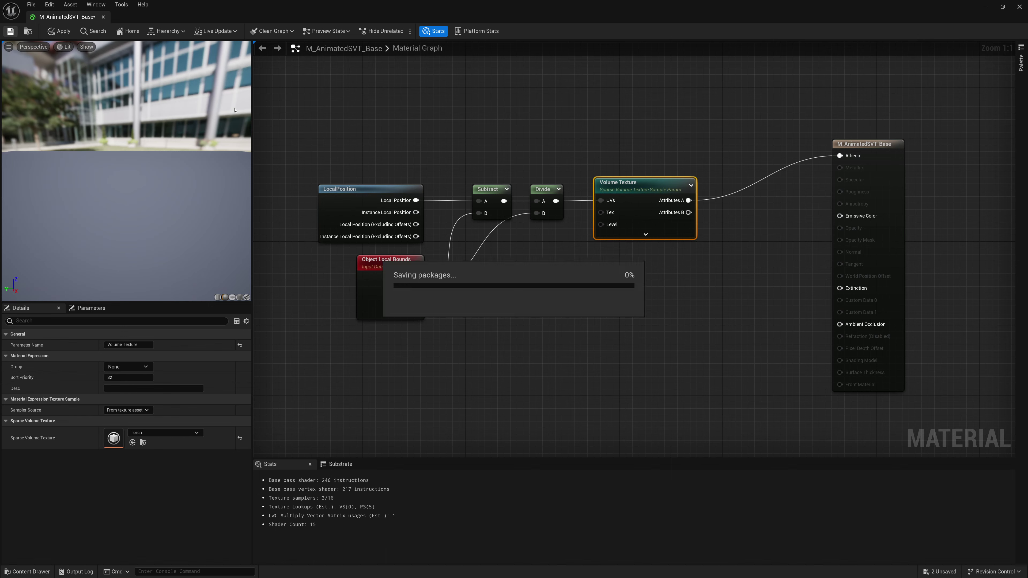
left_click(104, 17)
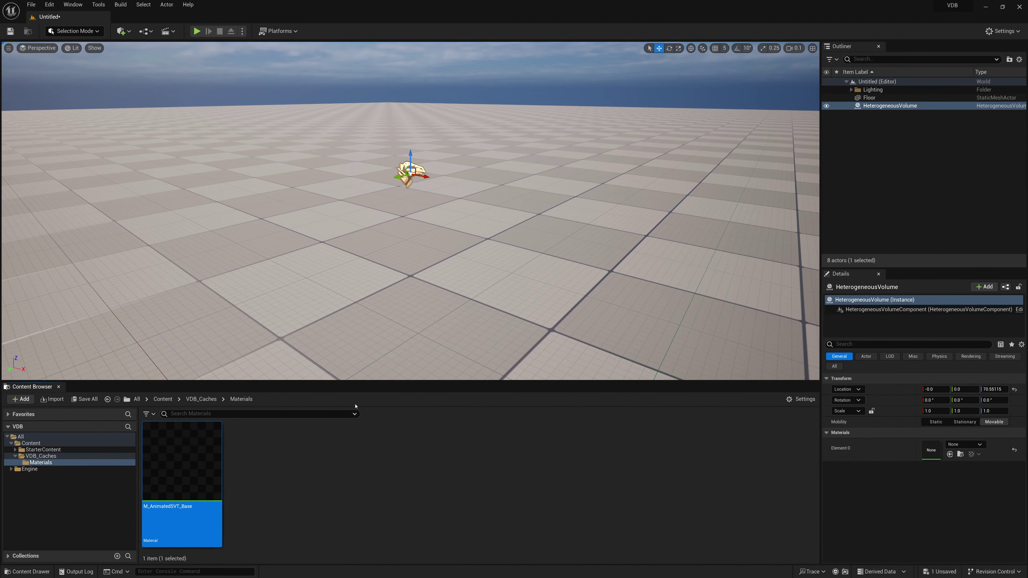
left_click_drag(182, 465, 933, 449)
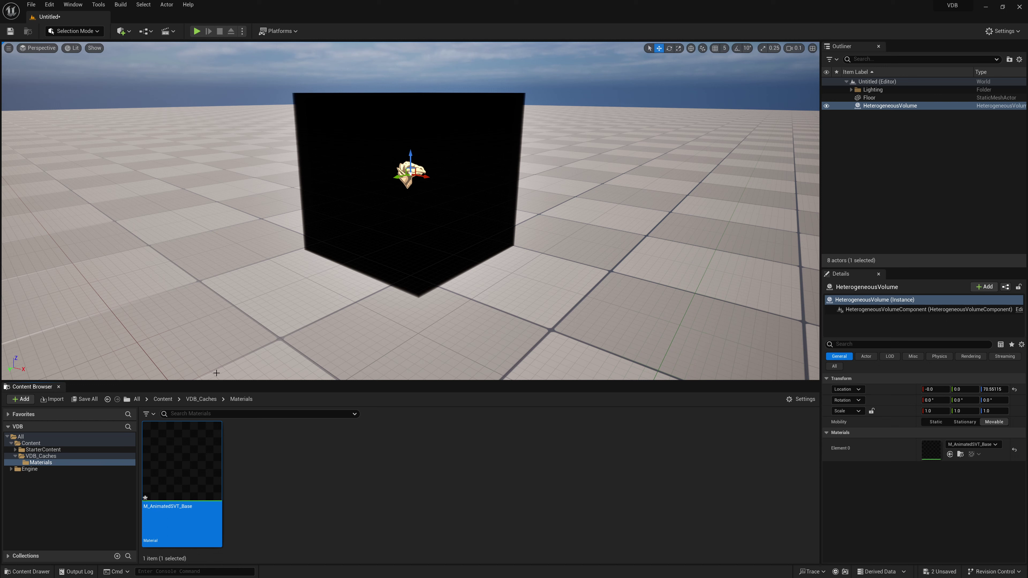
Open the reimport options of the Torch asset in VDB_Caches and examine which grids are assigned to the Attributes A channels.
left_click(201, 399)
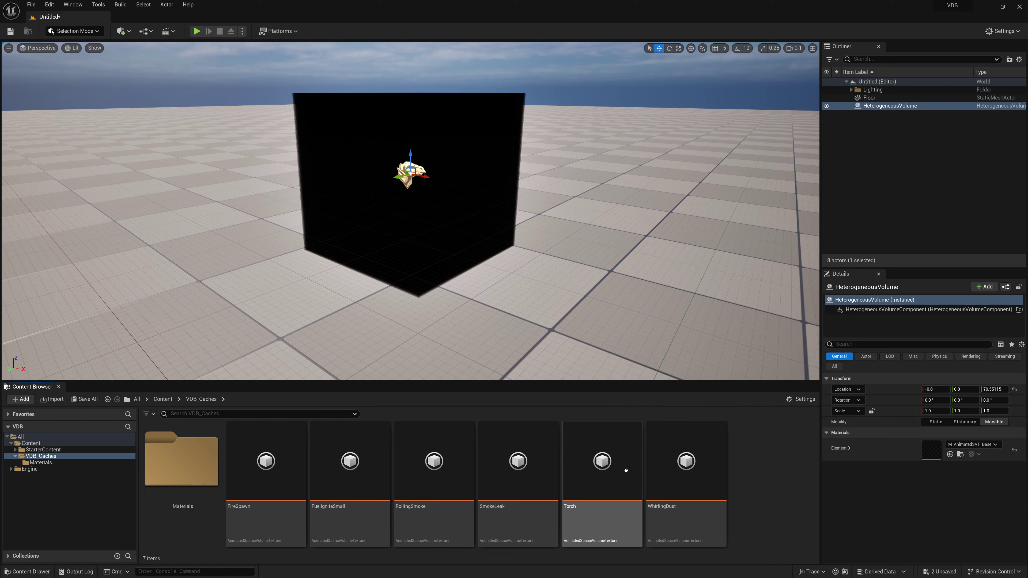
right_click(609, 478)
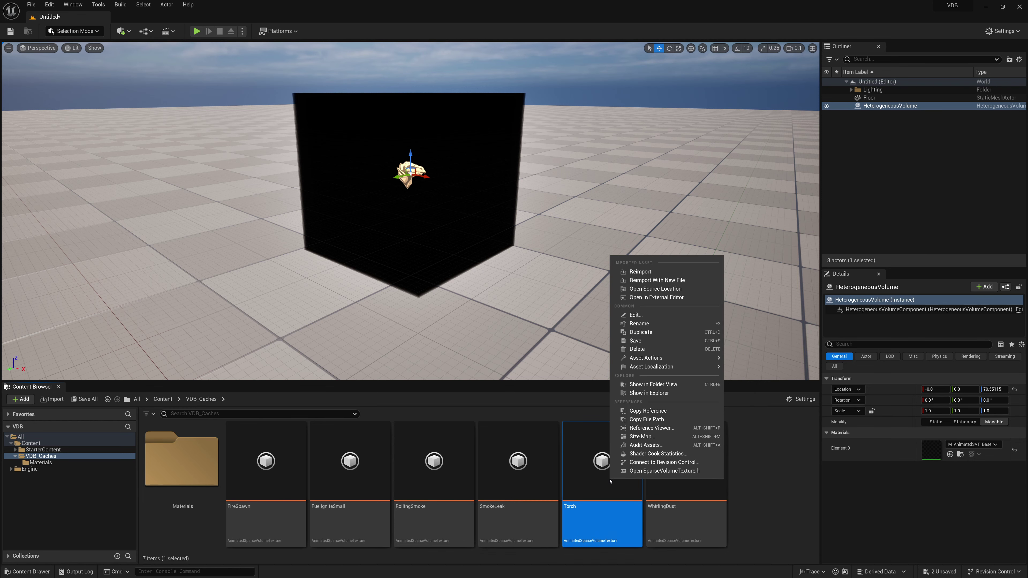
left_click(643, 272)
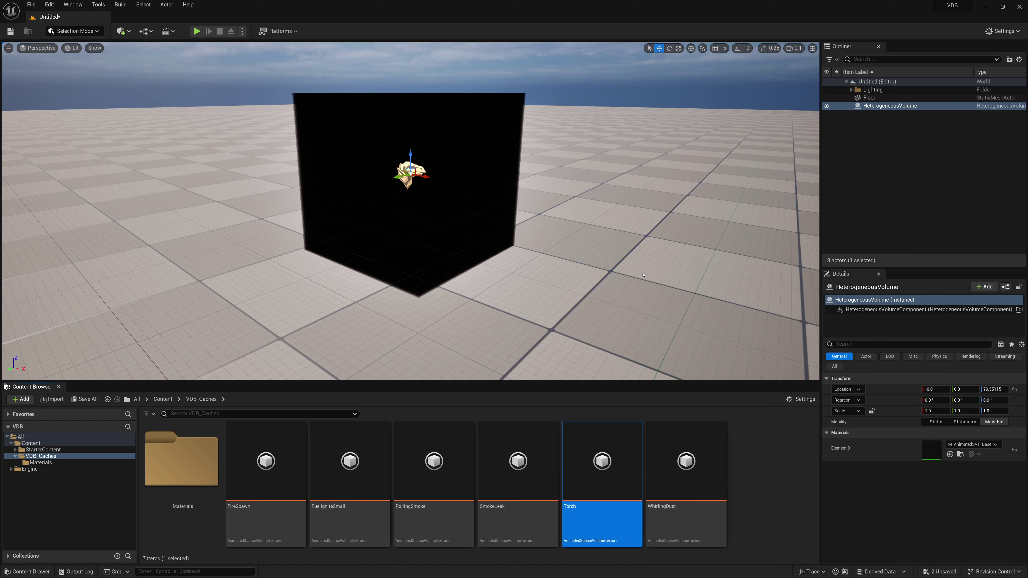
left_click_drag(523, 150, 679, 100)
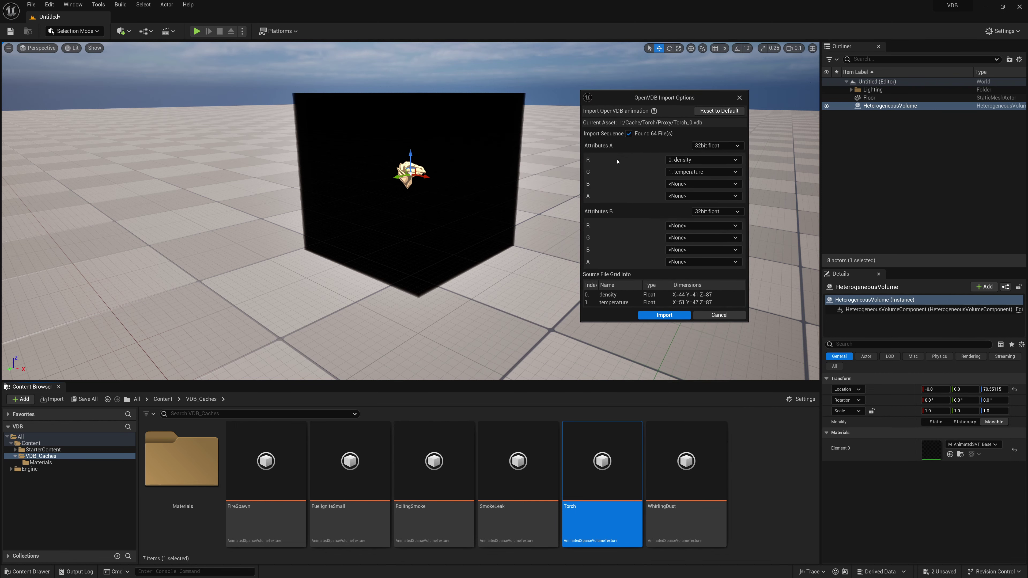
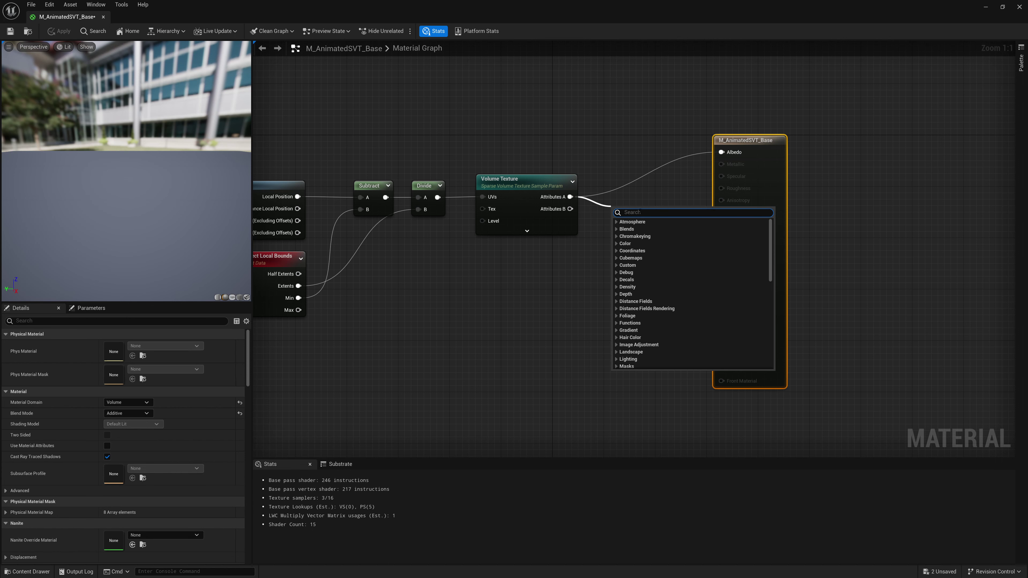
Add a ComponentMask node from the Volume Texture's Attributes A output with only the R channel enabled.
type("Mask")
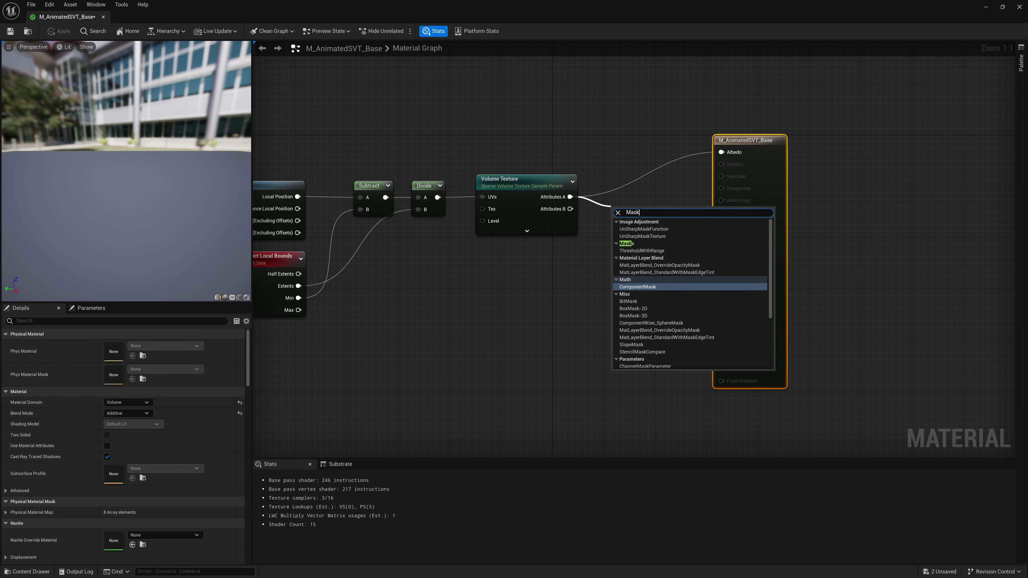
left_click(637, 286)
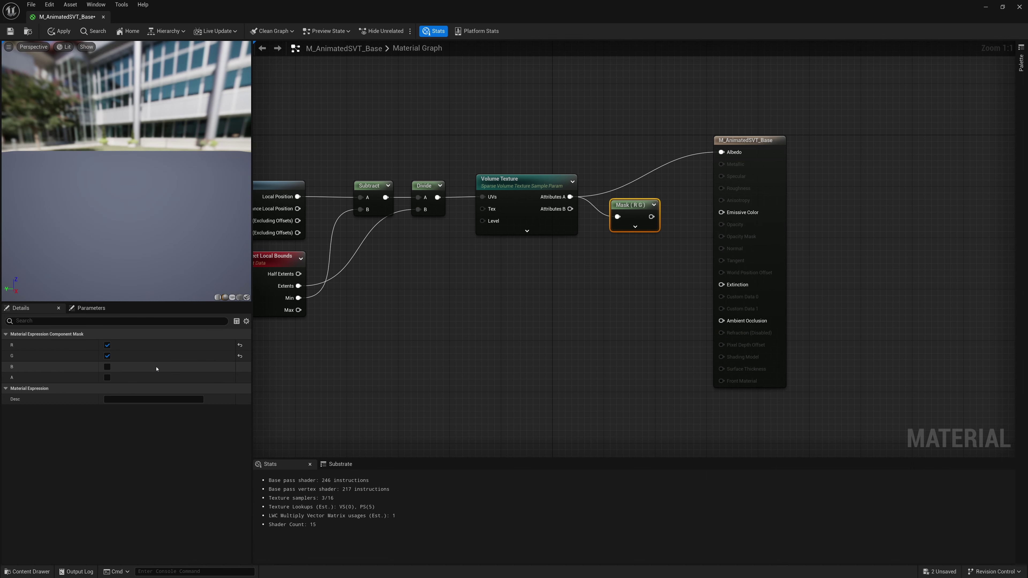
left_click(107, 356)
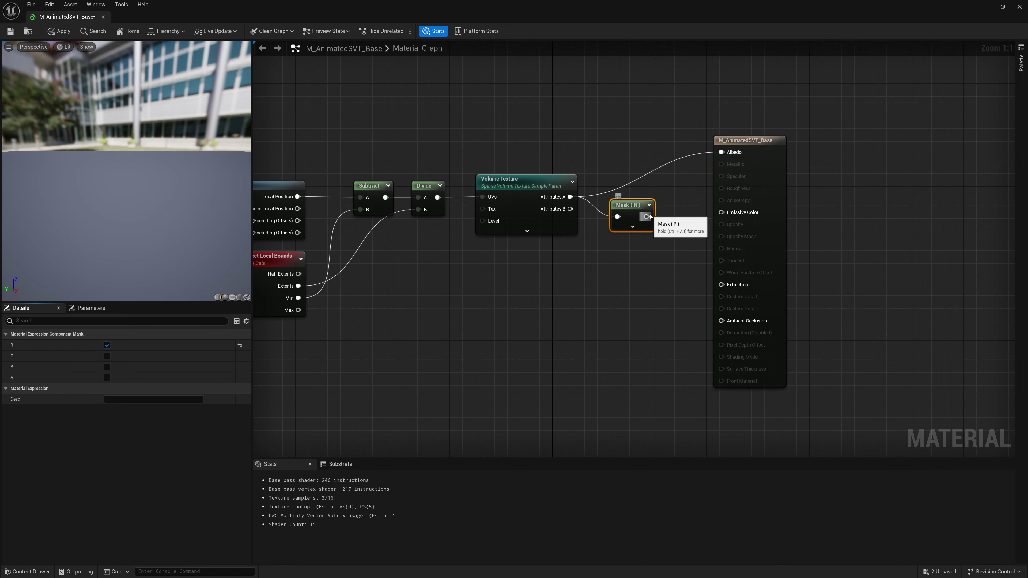
Connect the R mask to both Albedo and Extinction, tidy the node spacing, and save and close the material.
left_click_drag(646, 216, 742, 153)
left_click_drag(744, 153, 782, 153)
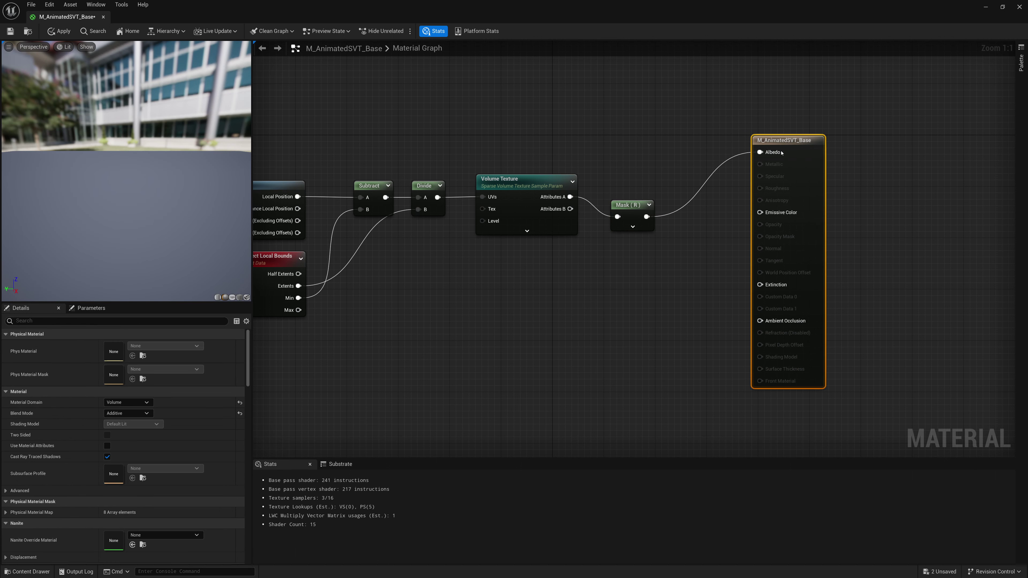
left_click_drag(643, 216, 761, 284)
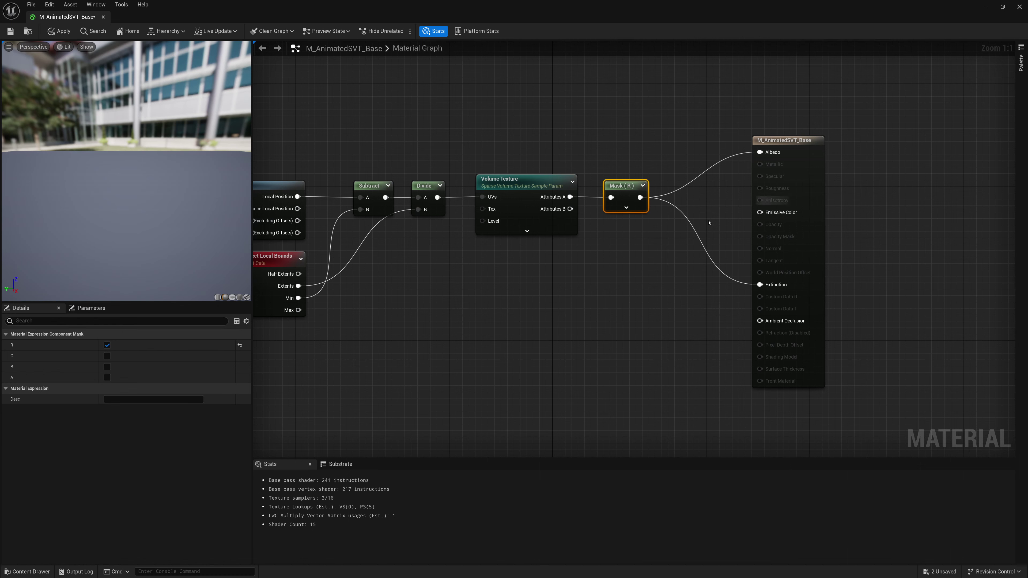
key("Home")
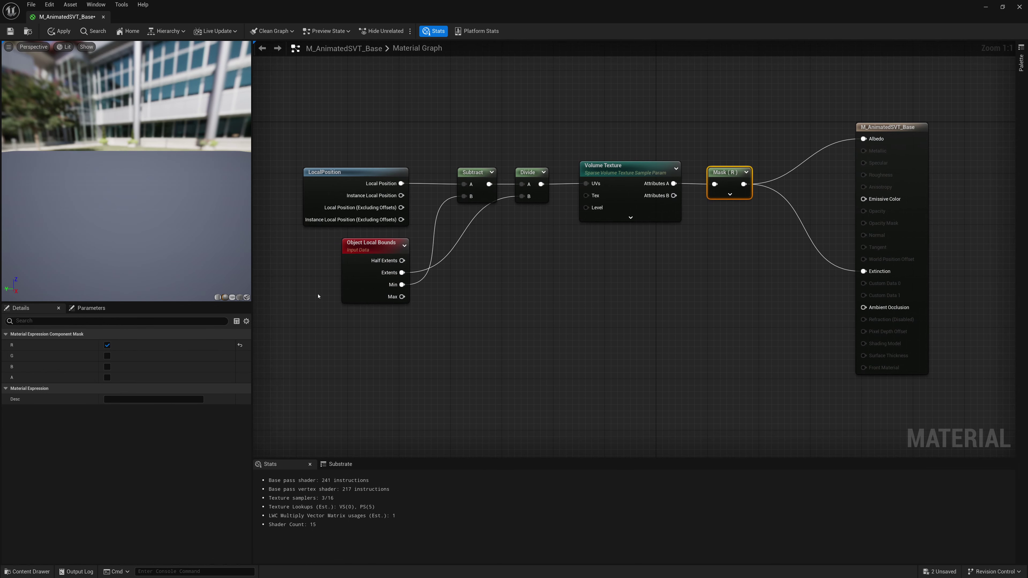
left_click(10, 31)
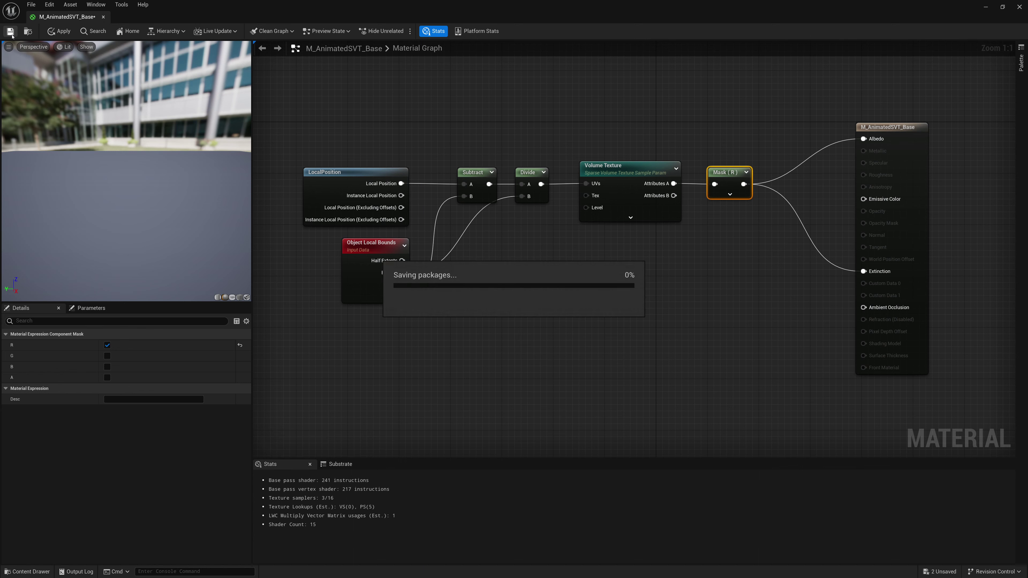
left_click(103, 18)
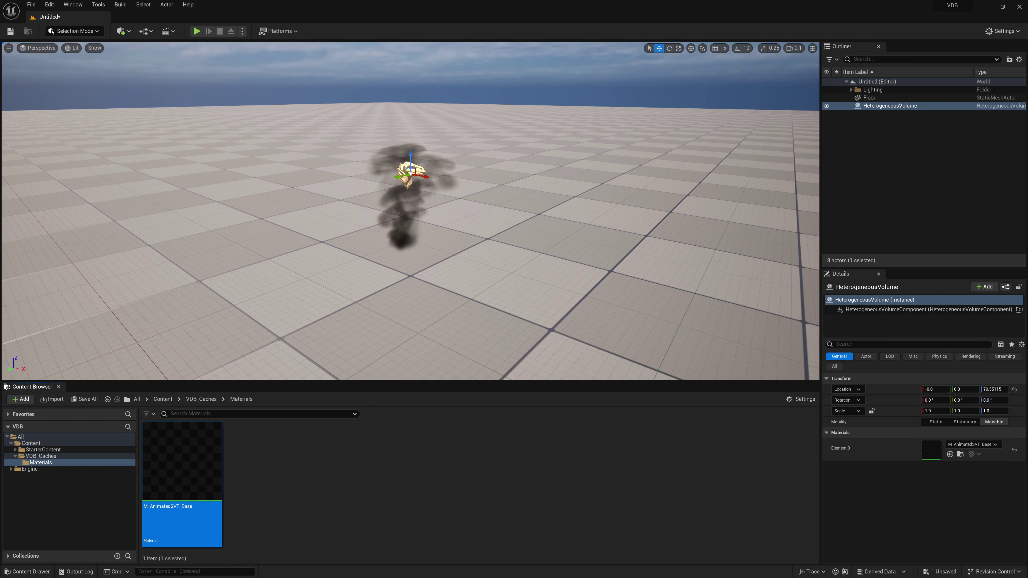
Scale the HeterogeneousVolume actor to about 0.63 in Y and 1.2 in Z.
left_click_drag(423, 210, 480, 196, "alt")
key("r")
left_click_drag(393, 173, 410, 149)
left_click_drag(425, 243, 377, 172, "alt")
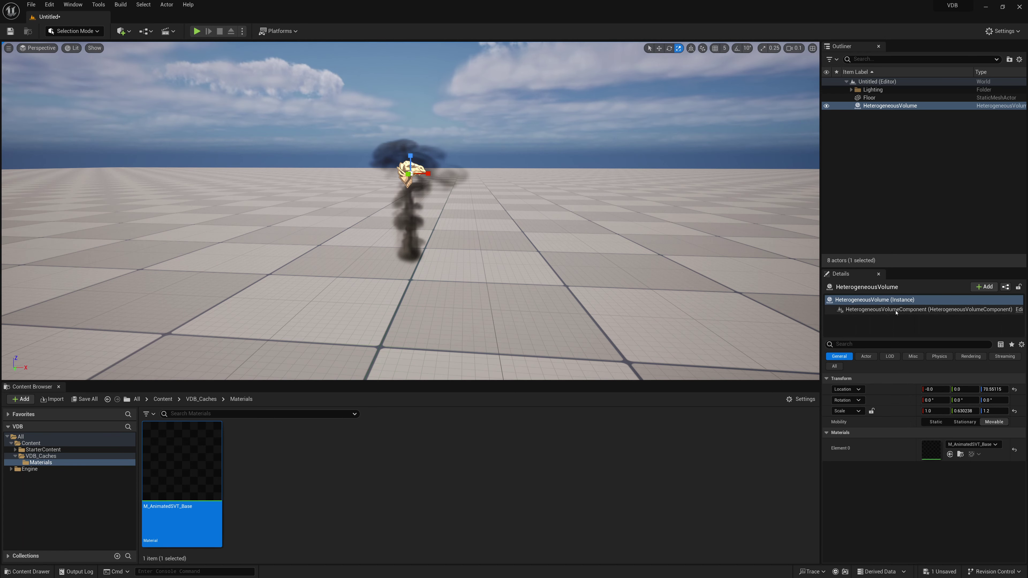
Enable Animate on the HeterogeneousVolumeComponent and scale the volume to about 0.70 along X.
left_click(873, 311)
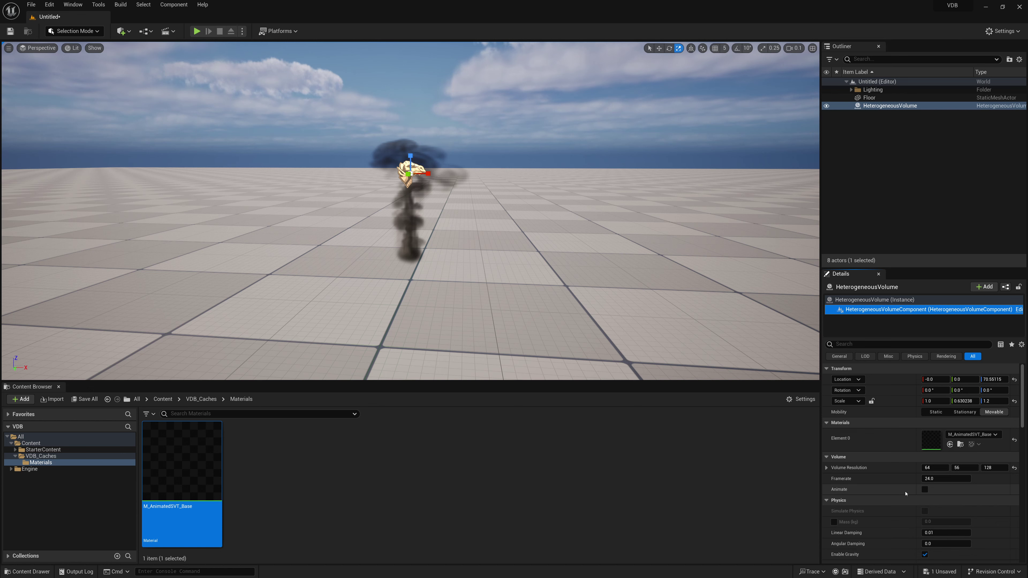
left_click(924, 489)
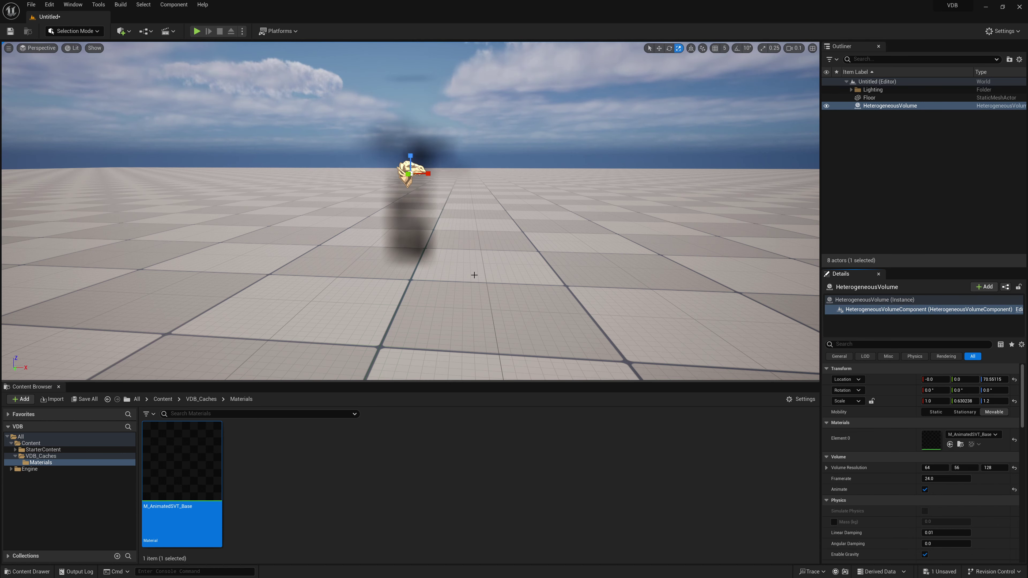
mouse_move(473, 275)
left_mouse_down("alt")
mouse_move(457, 270)
mouse_move(472, 269)
left_mouse_up("alt")
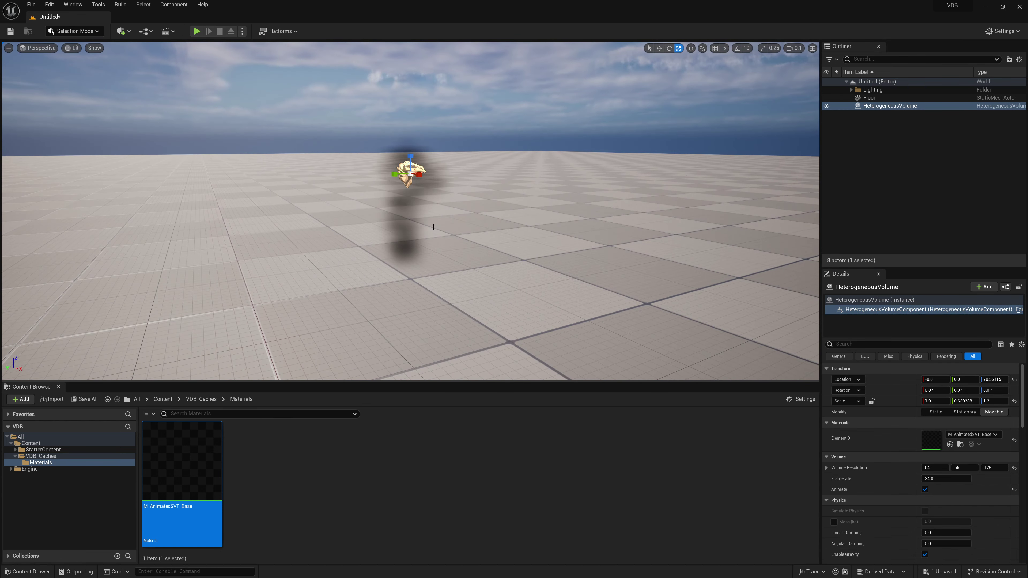
mouse_move(433, 226)
left_mouse_down("alt")
mouse_move(424, 238)
mouse_move(442, 236)
left_mouse_up("alt")
left_click_drag(429, 172, 416, 173)
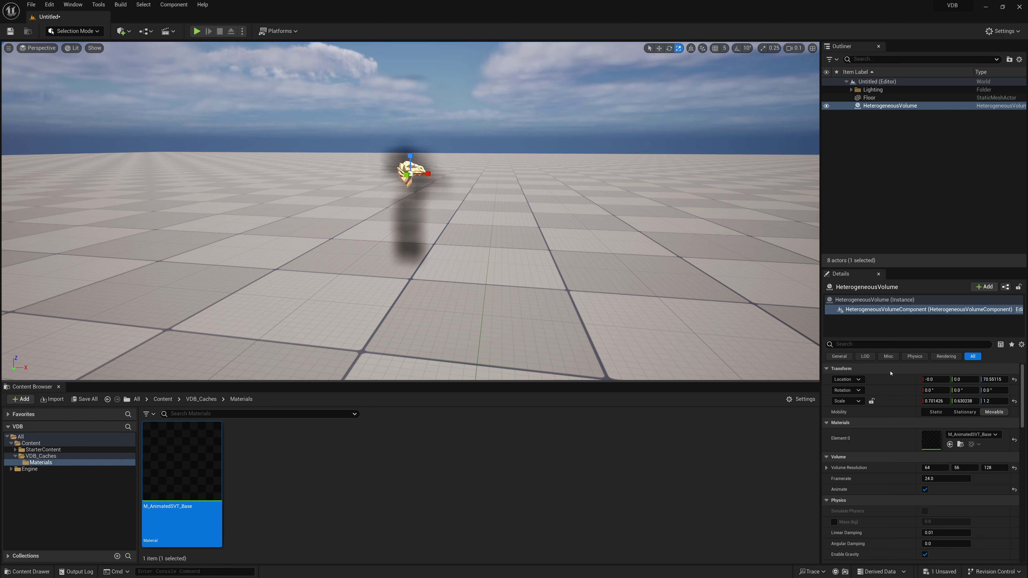
Switch the component's Animate option off, on and off again to compare the still and playing smoke.
left_click(925, 490)
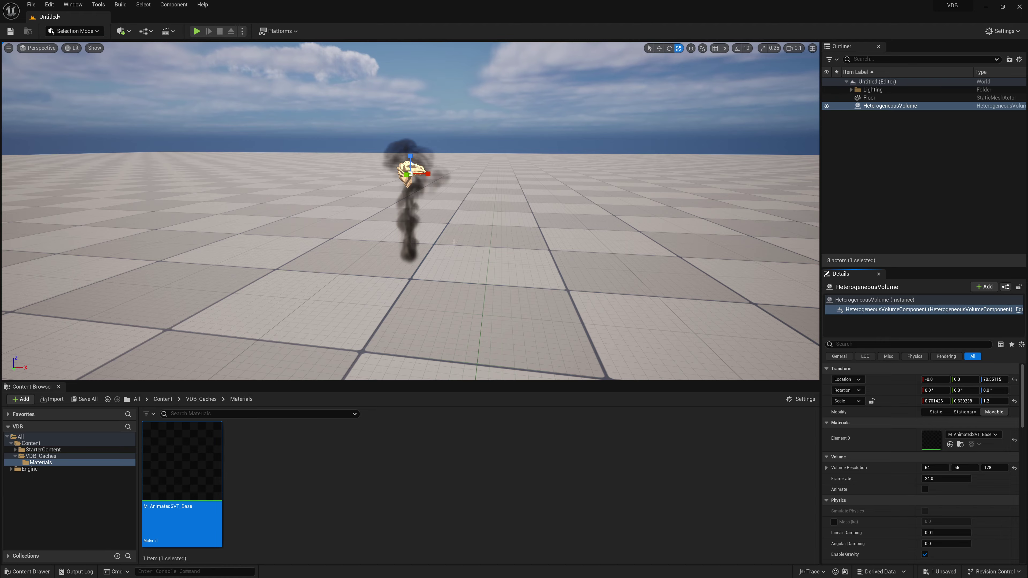
right_click_drag(454, 242, 454, 228)
left_click(925, 489)
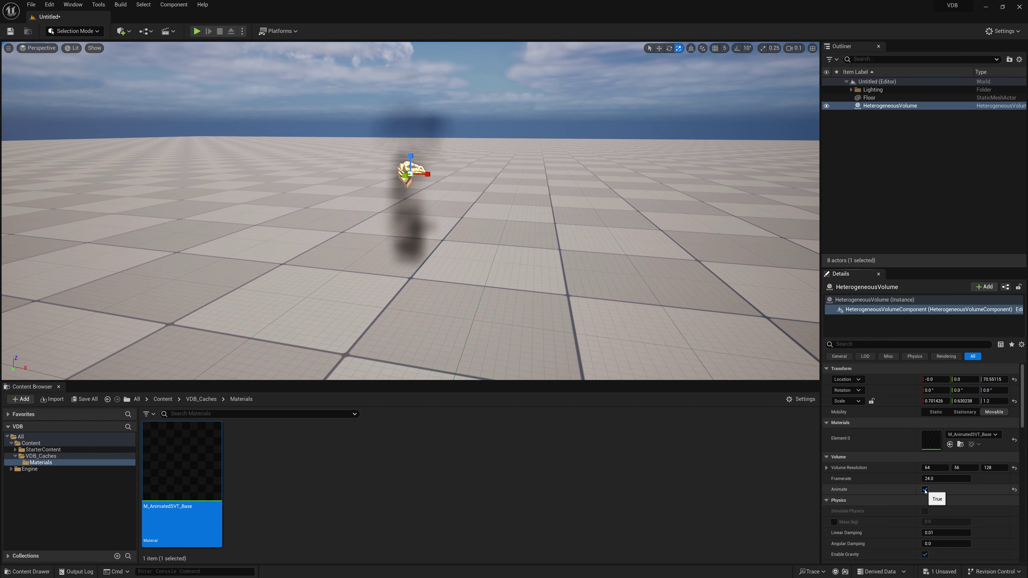
left_click(925, 489)
right_click_drag(528, 323, 528, 308)
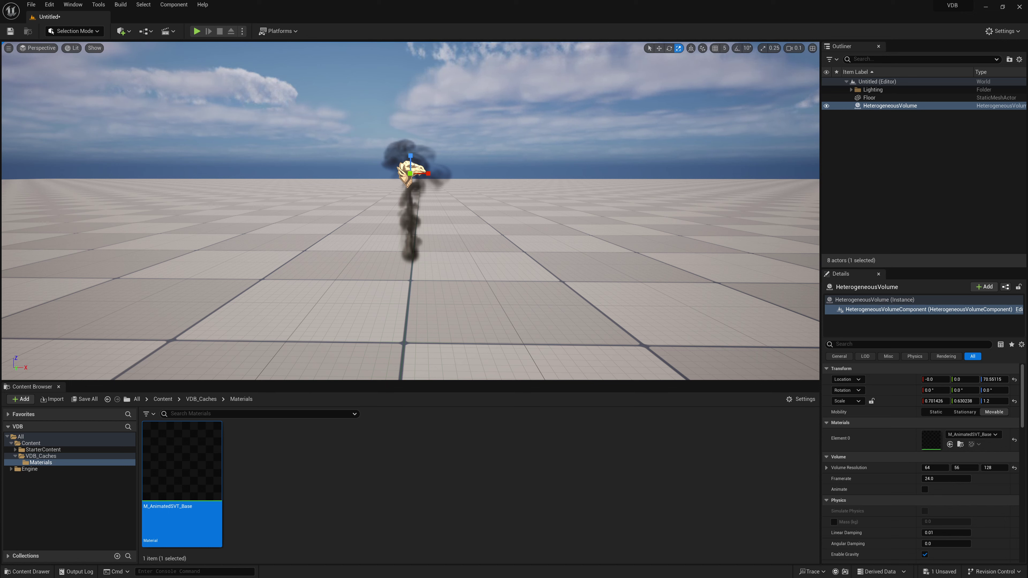
Check the Torch asset's details in the VDB_Caches folder and turn Animate back on to view the playing volume.
left_click(40, 456)
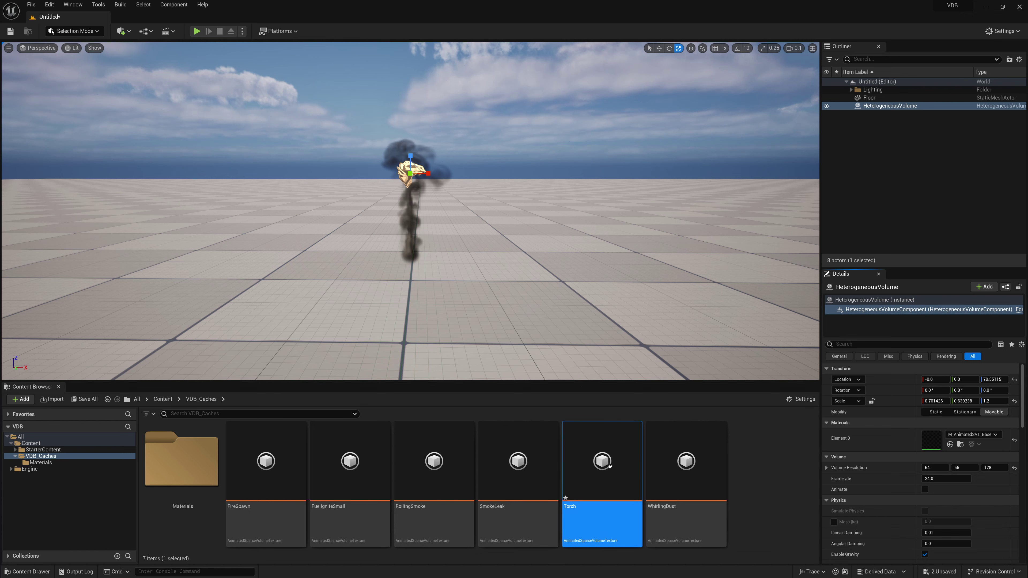
mouse_move(605, 466)
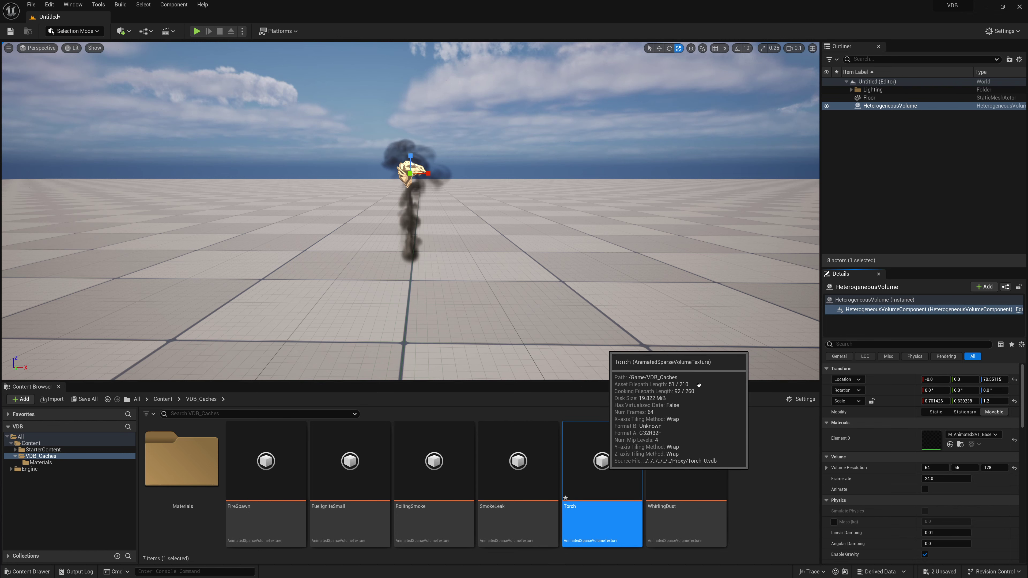
left_click(924, 489)
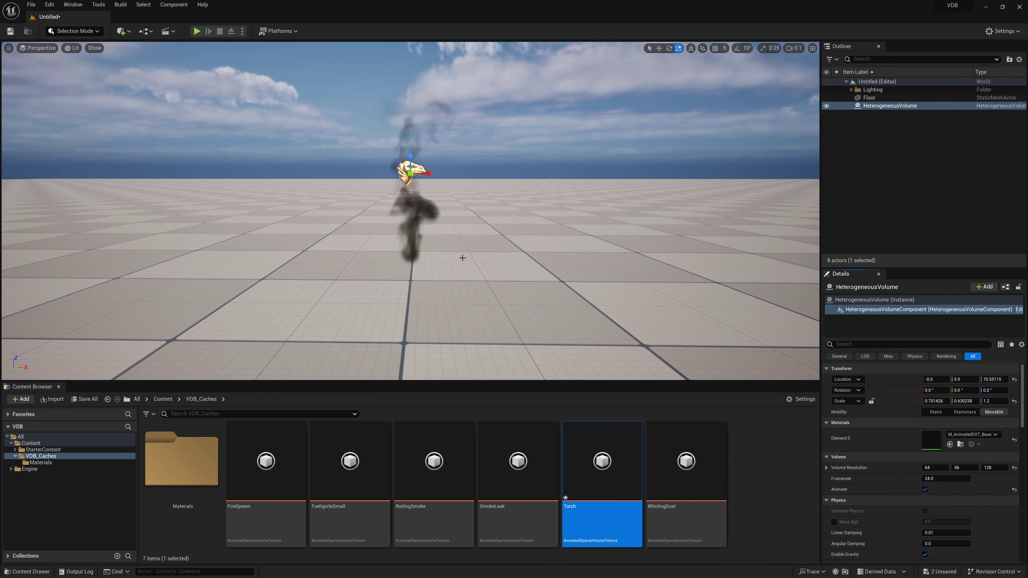
left_click_drag(462, 233, 328, 231, "alt")
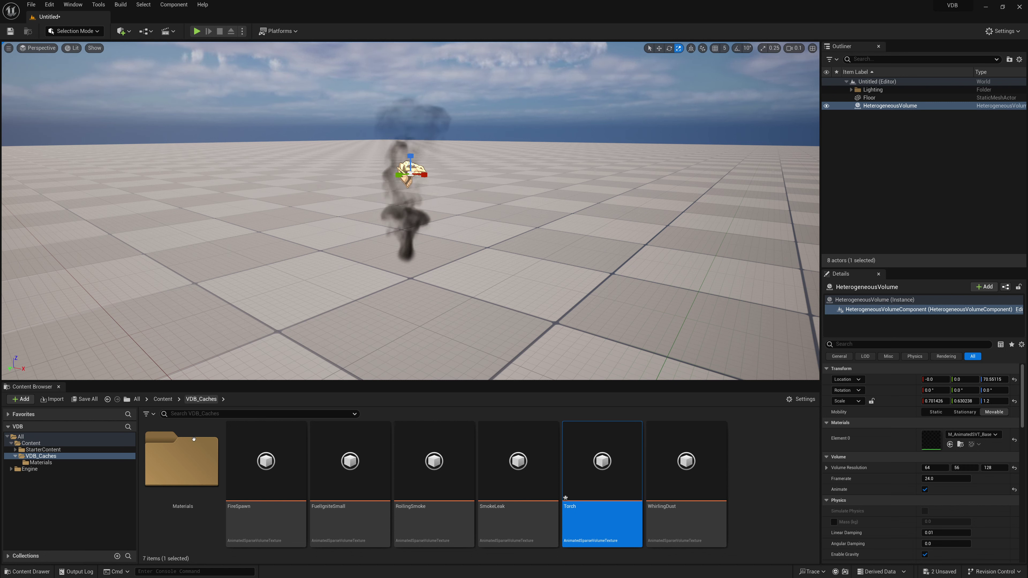
Open the M_AnimatedSVT_Base material from the Materials folder and enlarge the graph area.
left_click(190, 457)
double_click(193, 455)
double_click(193, 456)
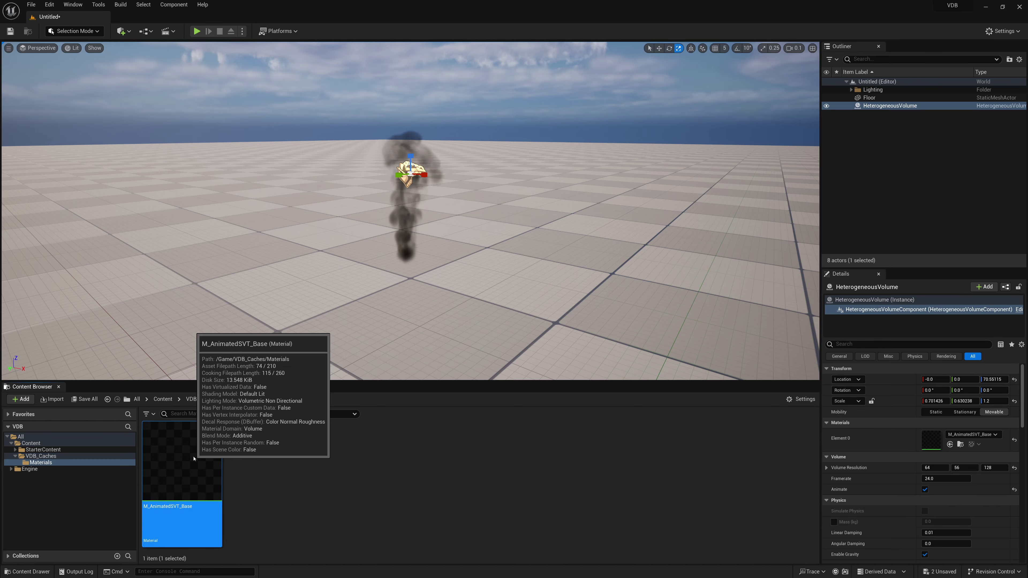
right_click_drag(662, 328, 730, 329)
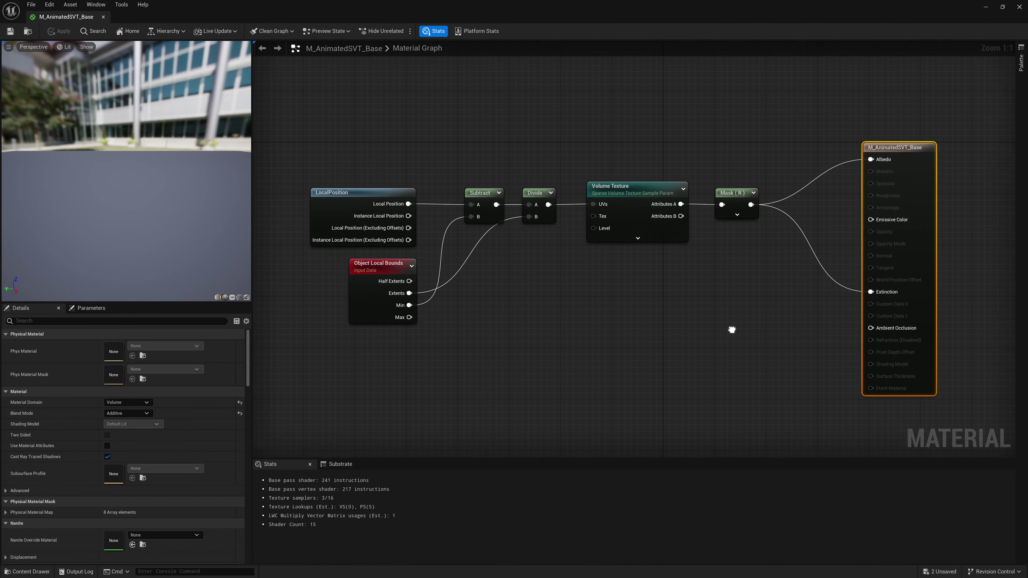
left_click_drag(251, 402, 171, 402)
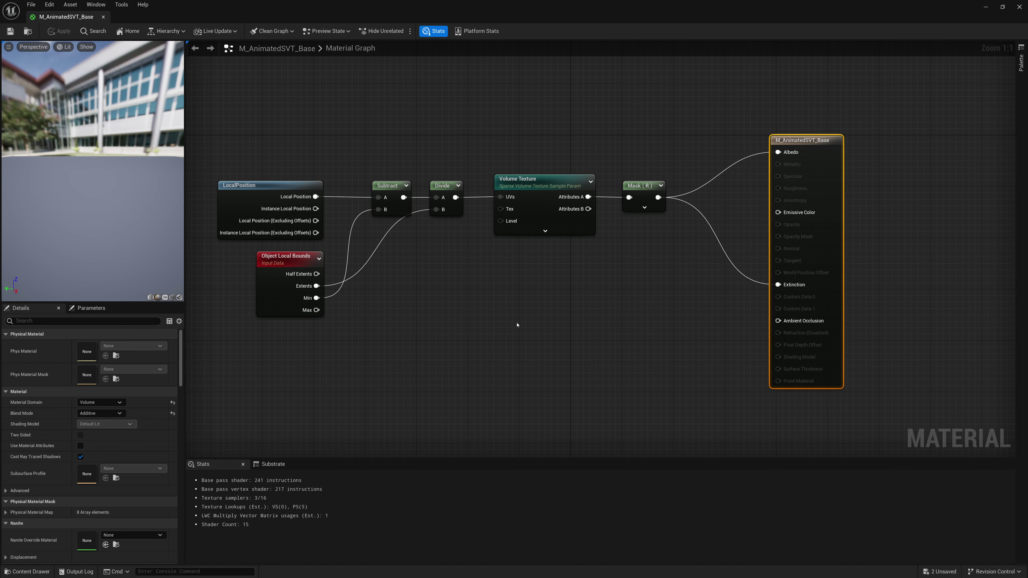
Add a second ComponentMask node below the R mask with only the G channel enabled.
right_click(633, 256)
type("Mask")
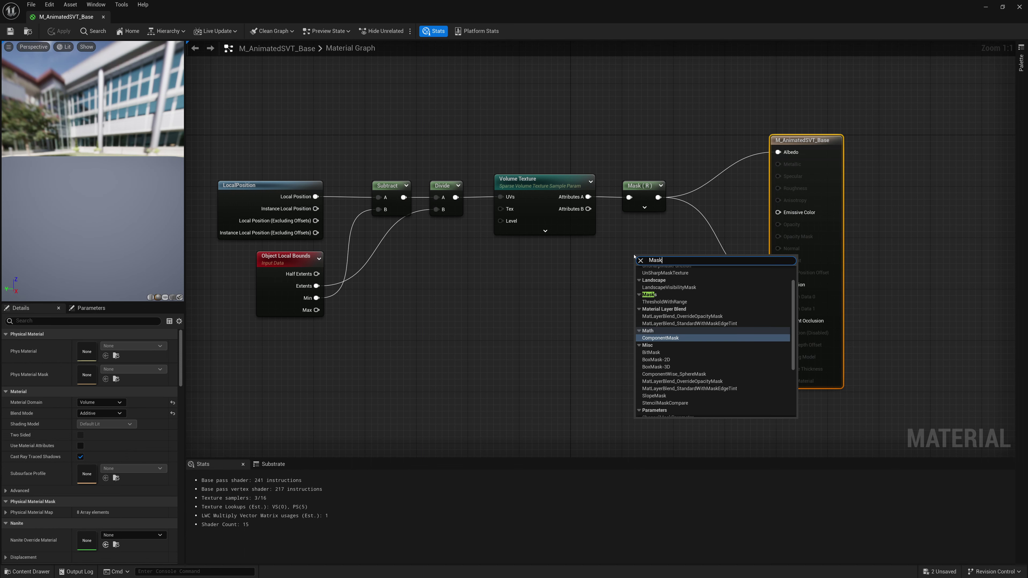
key("Return")
left_click(80, 345)
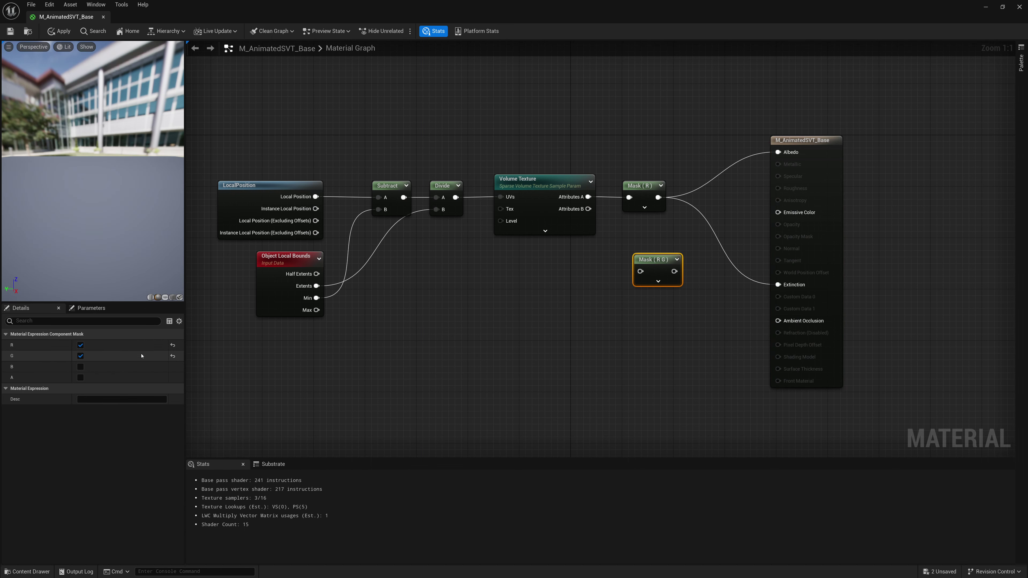
left_click(81, 355)
left_click(80, 345)
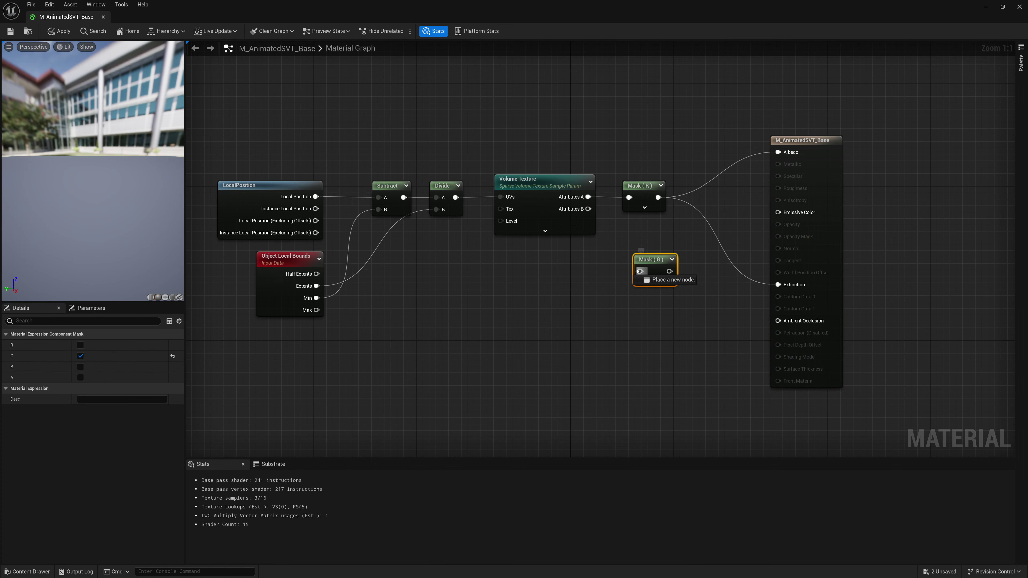
Route the Volume Texture's Attributes A through the G mask into Emissive Color, apply the material and view the volume in the level.
left_click_drag(640, 271, 589, 196)
left_click_drag(674, 271, 778, 213)
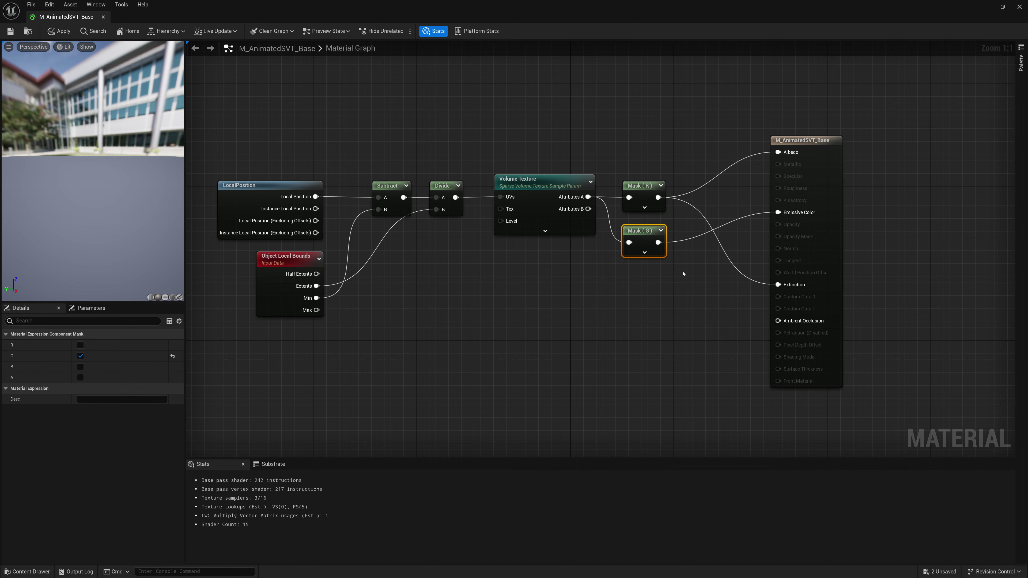
left_click(59, 31)
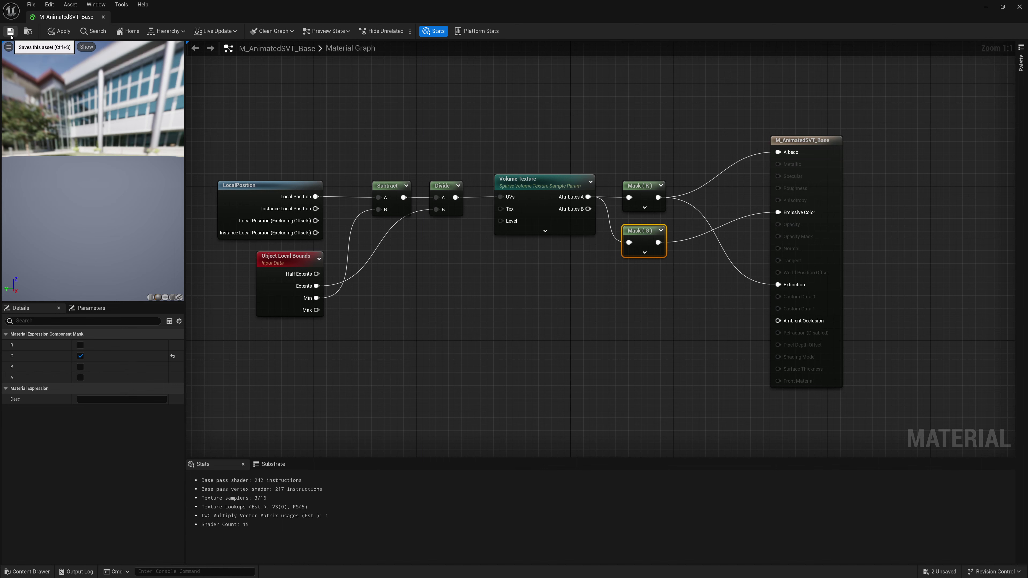
left_click(984, 7)
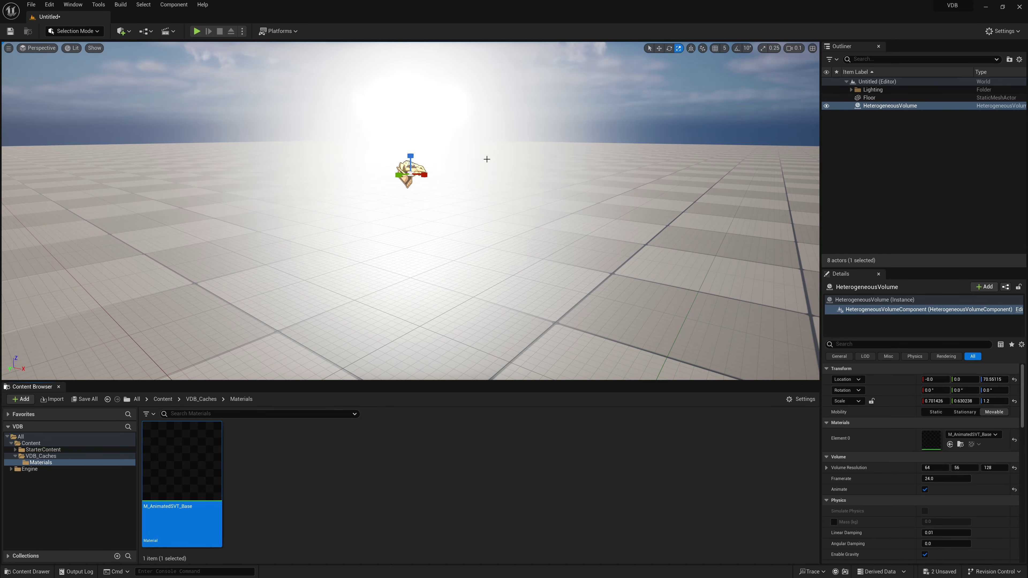
right_click_drag(487, 159, 487, 127)
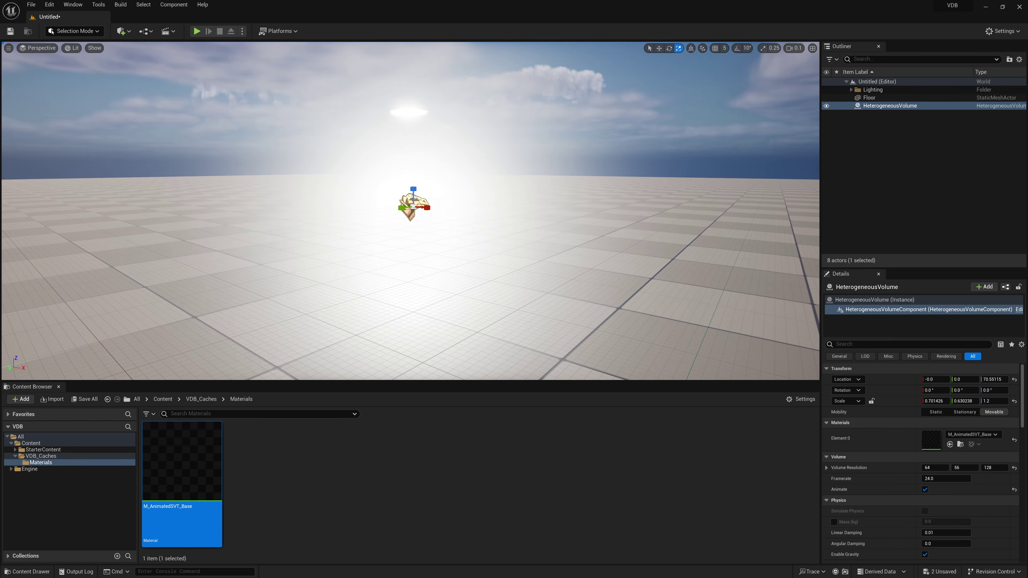
Reopen M_AnimatedSVT_Base and add a BlackBody node below the G mask.
double_click(178, 501)
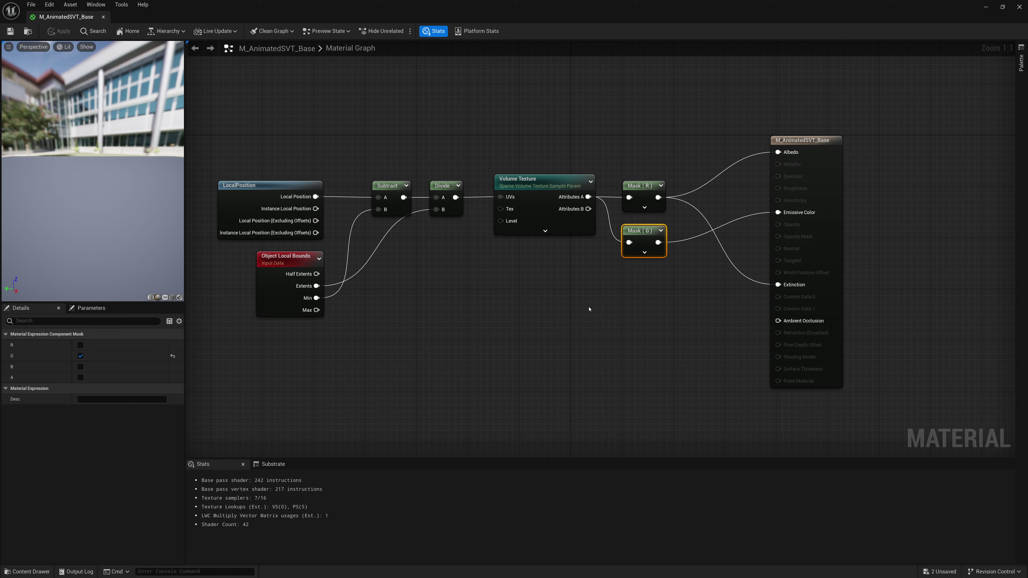
right_click(594, 297)
type("B")
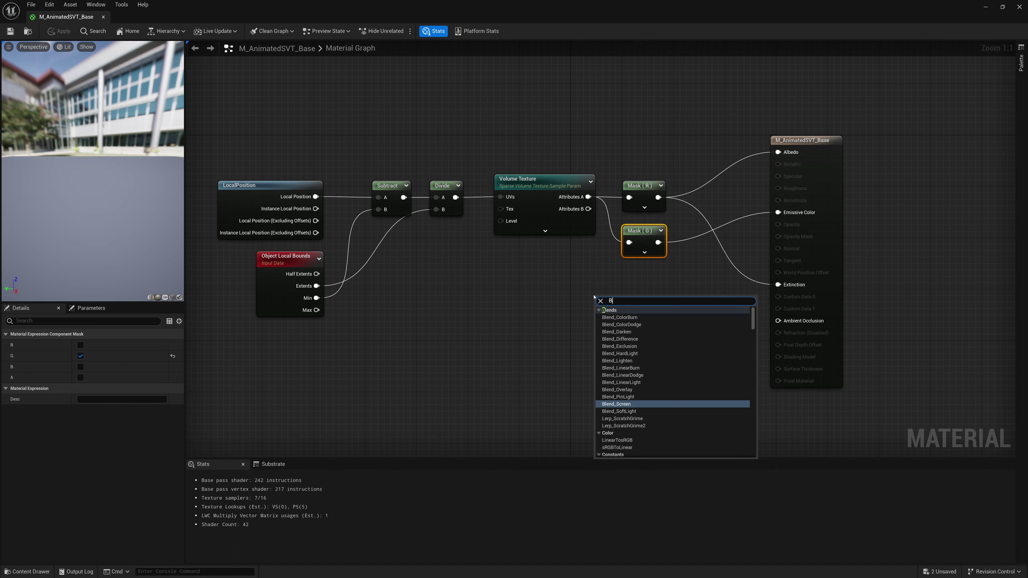
type("lack")
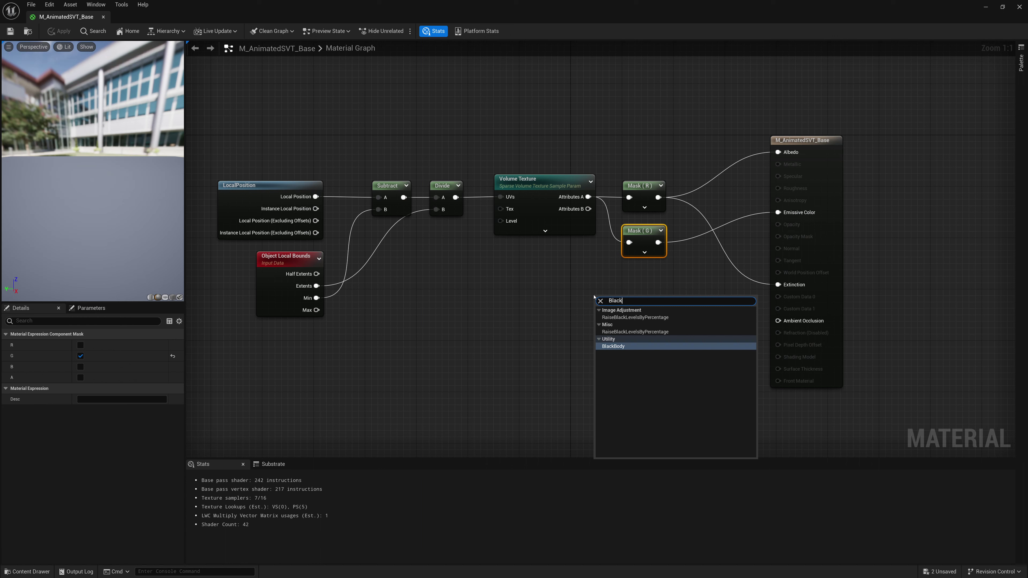
left_click(612, 347)
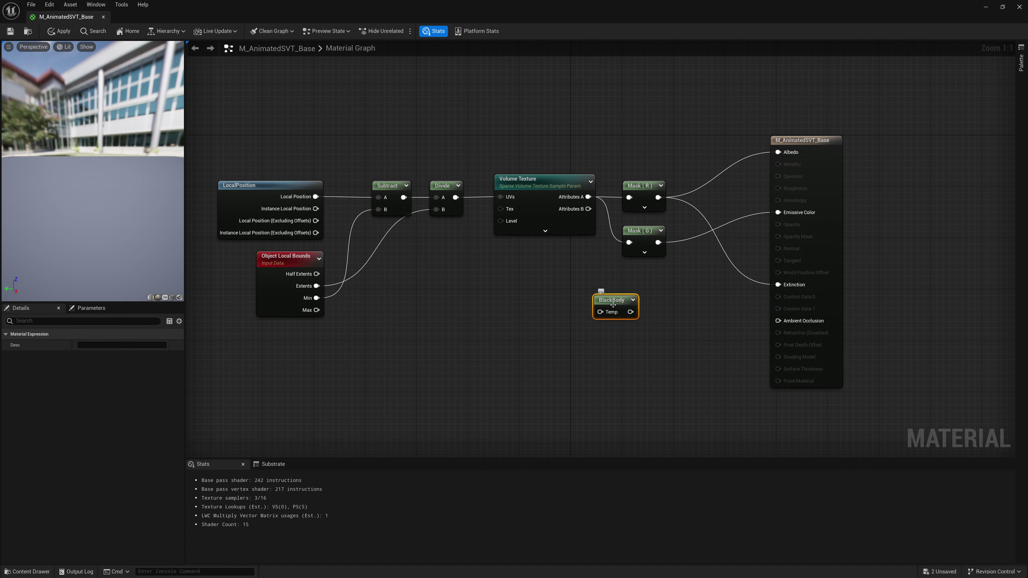
Feed the G mask into BlackBody's Temp input, connect its output to Albedo and Emissive Color, and save the material.
key("ctrl+alt")
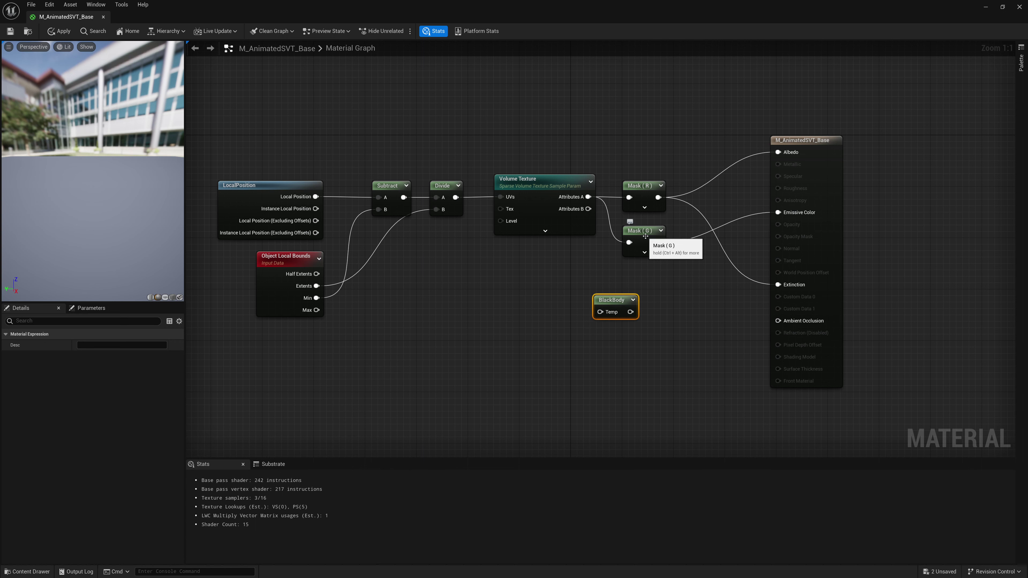
left_click_drag(641, 242, 786, 154)
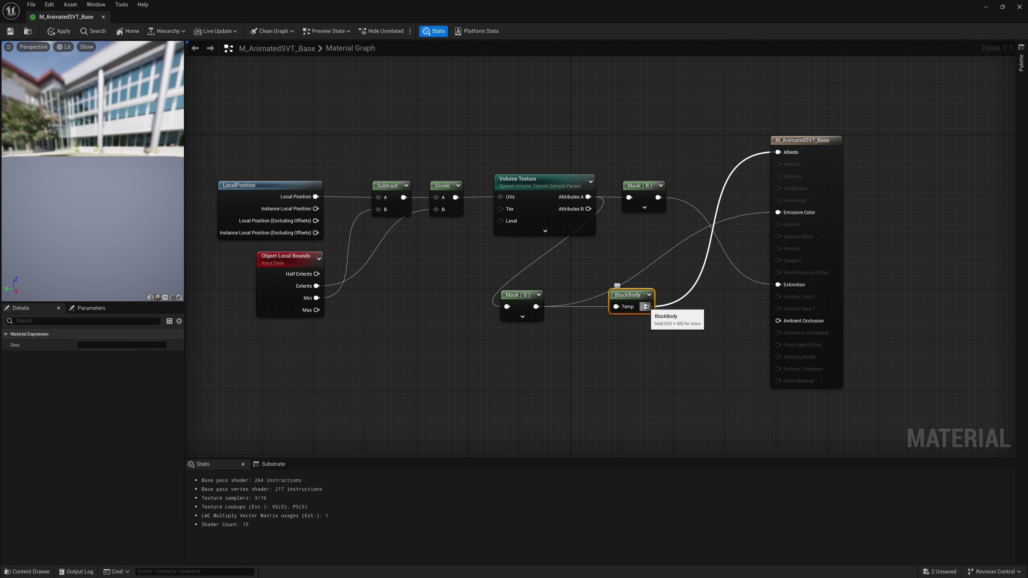
left_click_drag(646, 307, 780, 214)
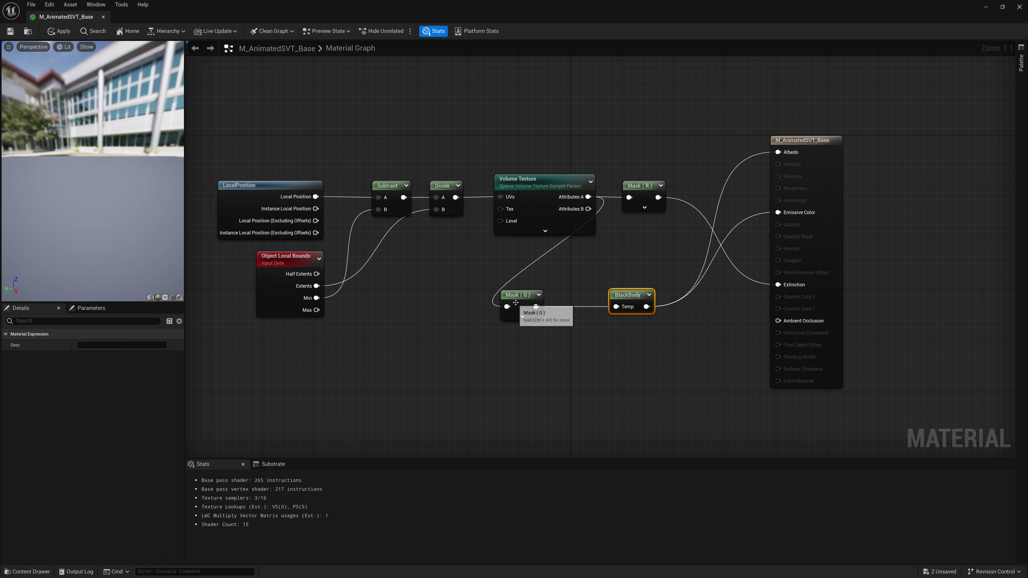
left_click_drag(514, 302, 566, 302)
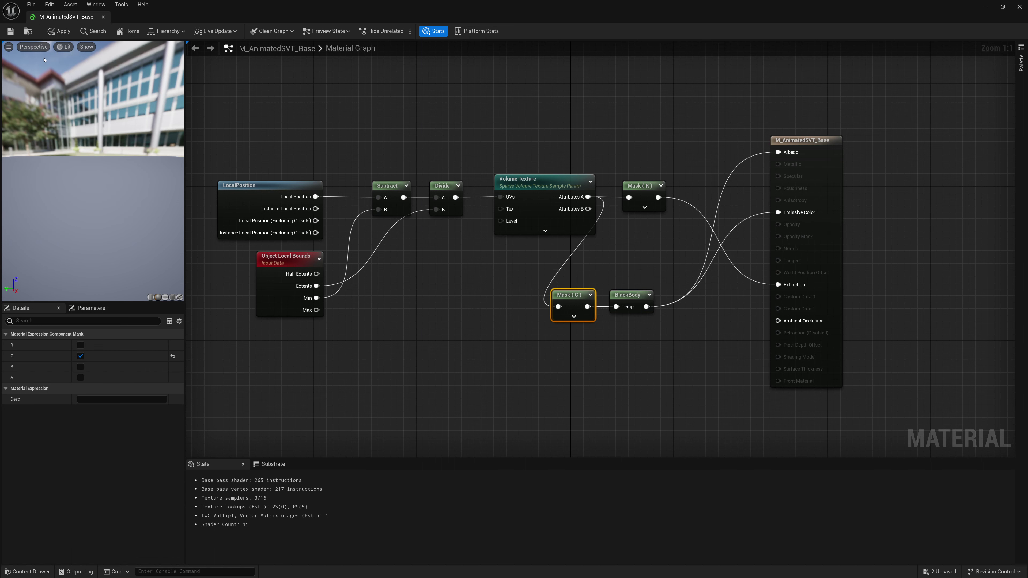
left_click(11, 31)
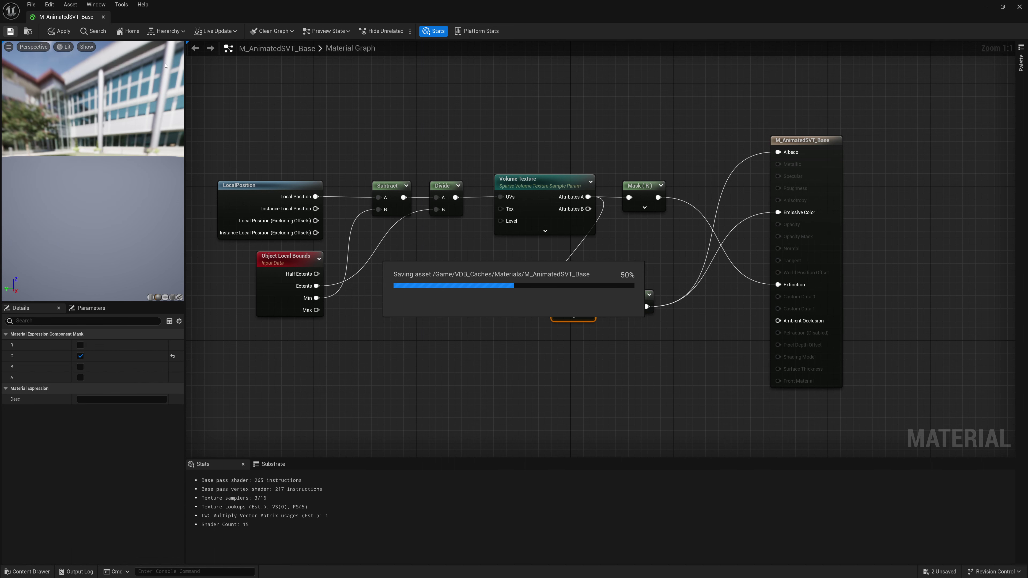
left_click(103, 16)
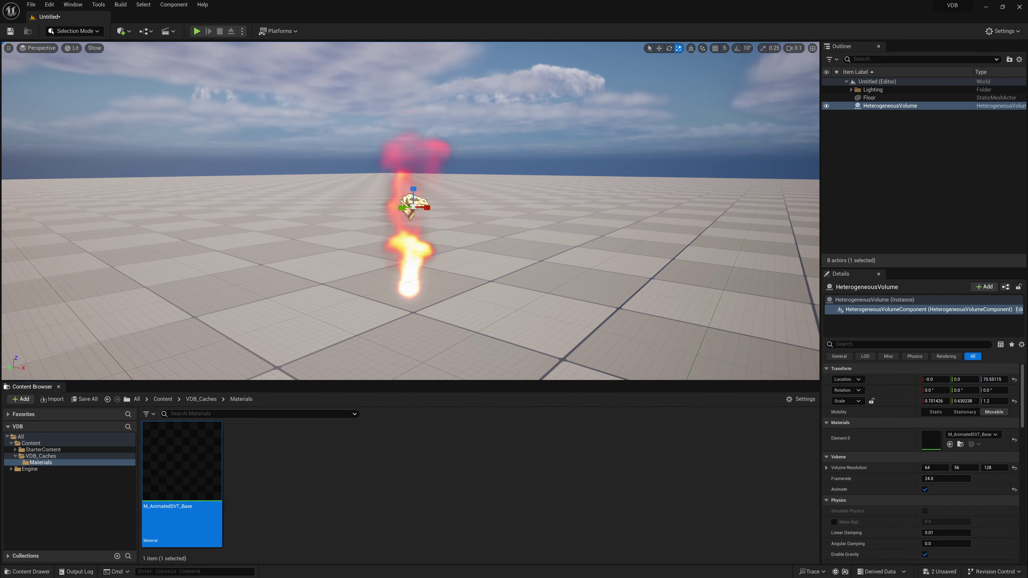
View the fire volume from several angles while switching the component's Animate option off, on and off again.
left_click_drag(238, 329, 532, 358, "alt")
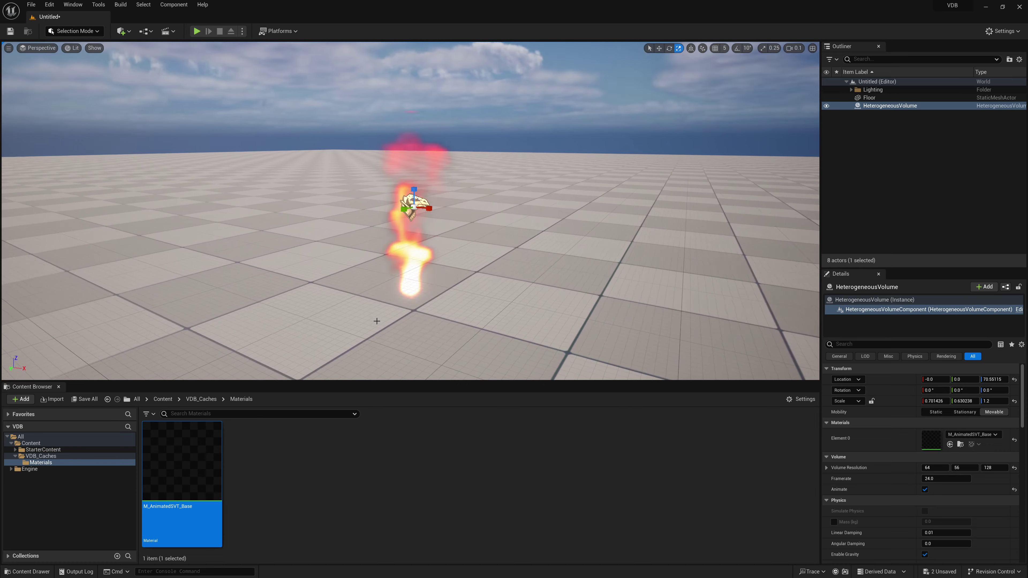
left_click(925, 489)
left_click_drag(537, 301, 409, 208, "alt")
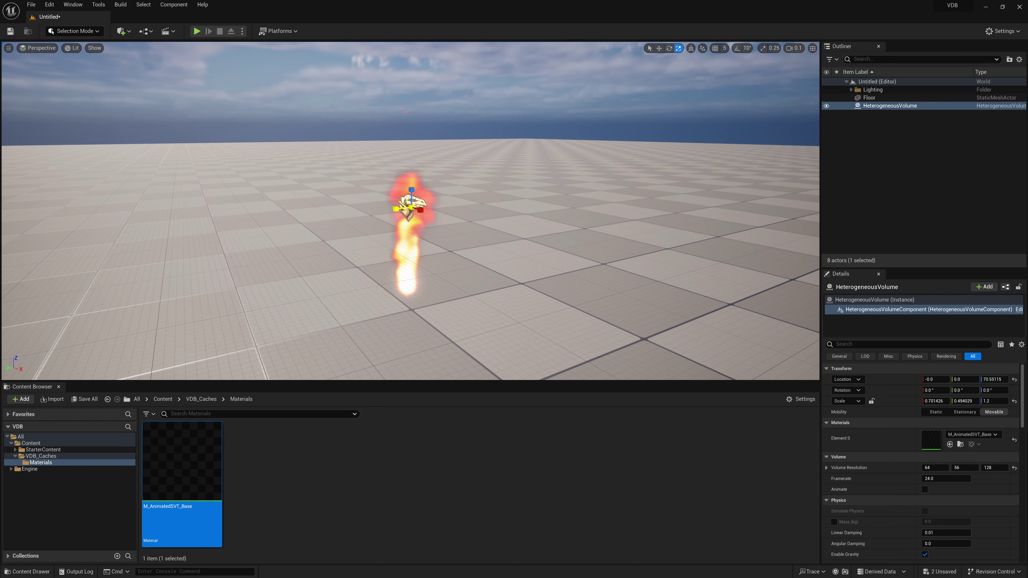
mouse_move(364, 233)
left_mouse_down("alt")
mouse_move(356, 243)
mouse_move(352, 231)
mouse_move(360, 241)
mouse_move(367, 224)
left_mouse_up("alt")
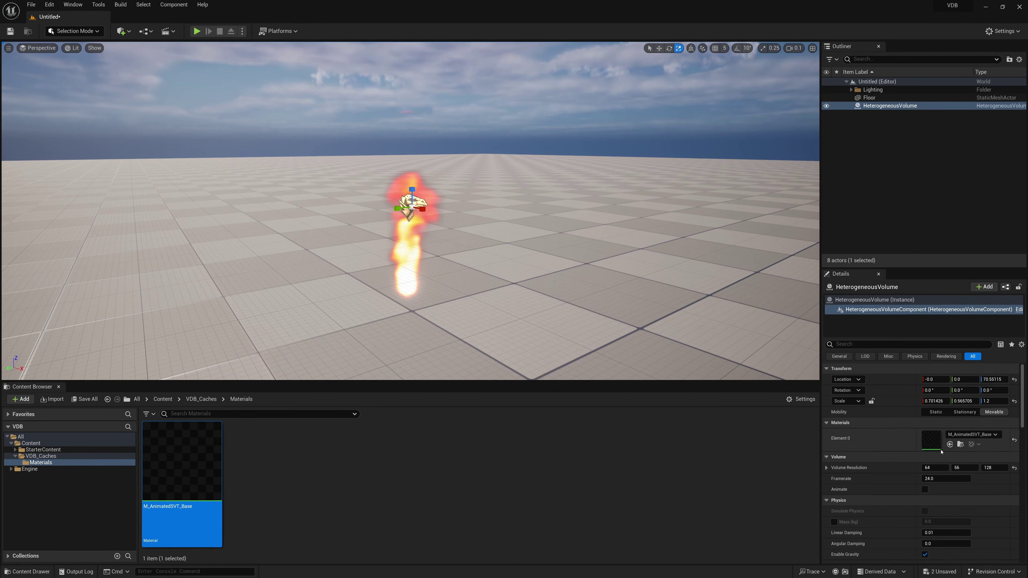
left_click(925, 489)
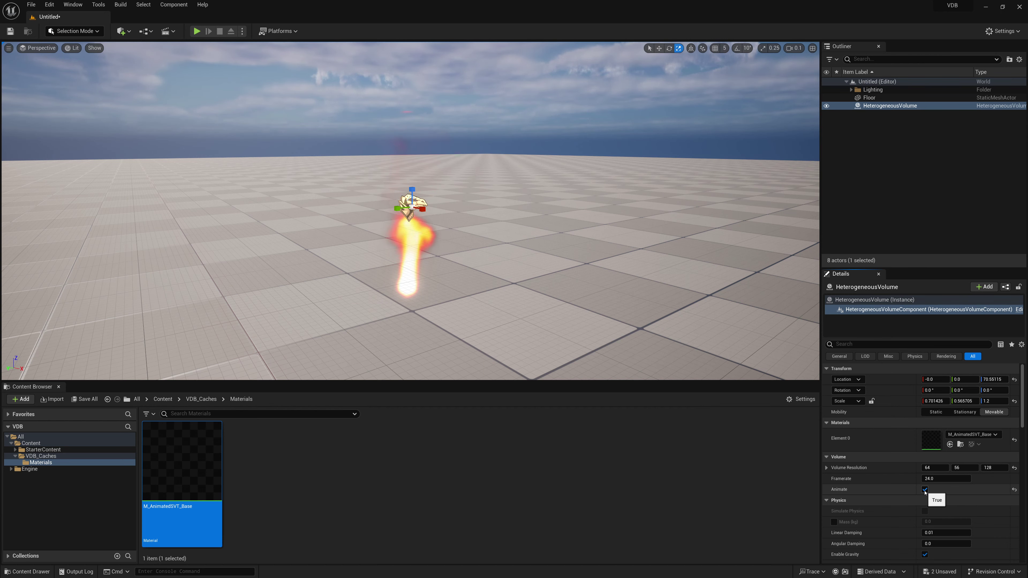
left_click(925, 490)
left_click_drag(451, 320, 448, 318, "alt")
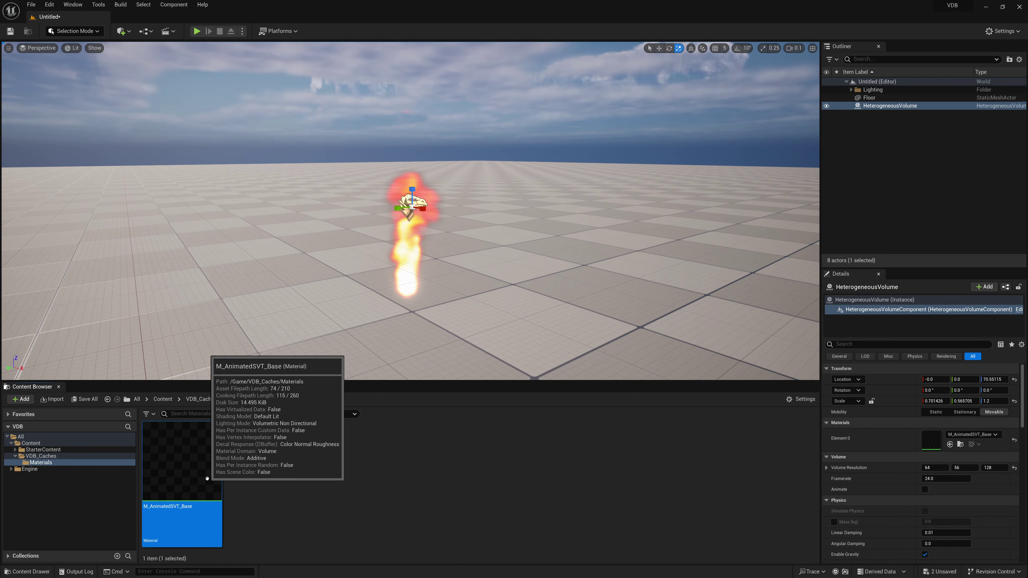
In M_AnimatedSVT_Base, move the result node farther from the masks and delete the G mask and BlackBody nodes.
double_click(203, 465)
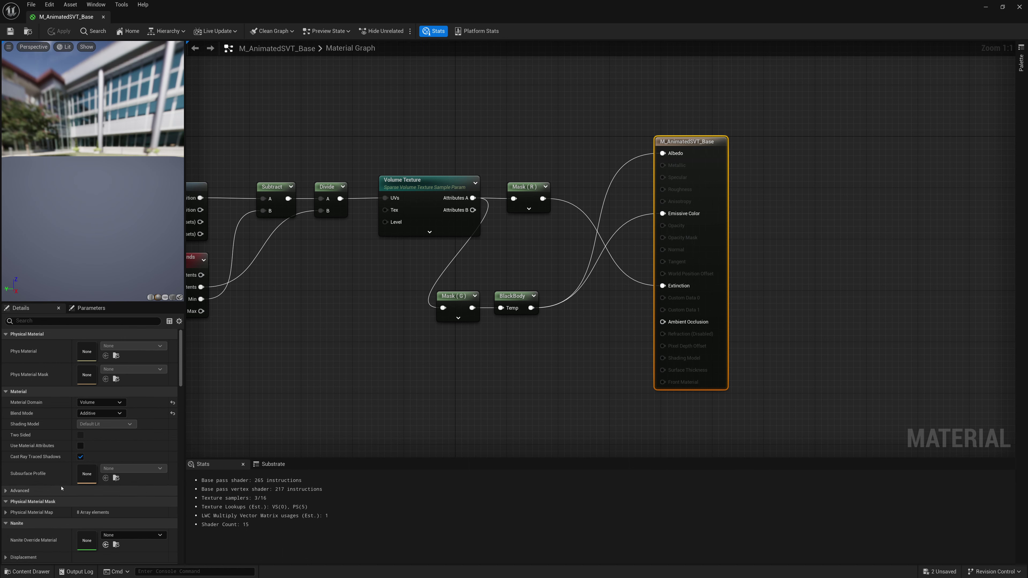
right_click_drag(712, 198, 650, 223)
left_click_drag(651, 223, 747, 210)
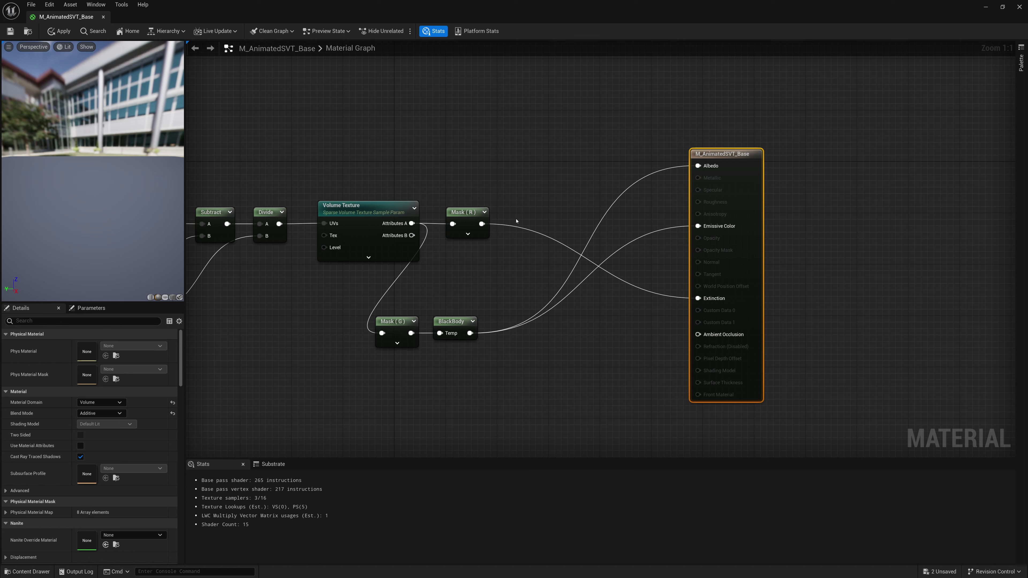
left_click_drag(464, 217, 471, 219)
left_click_drag(436, 290, 360, 373)
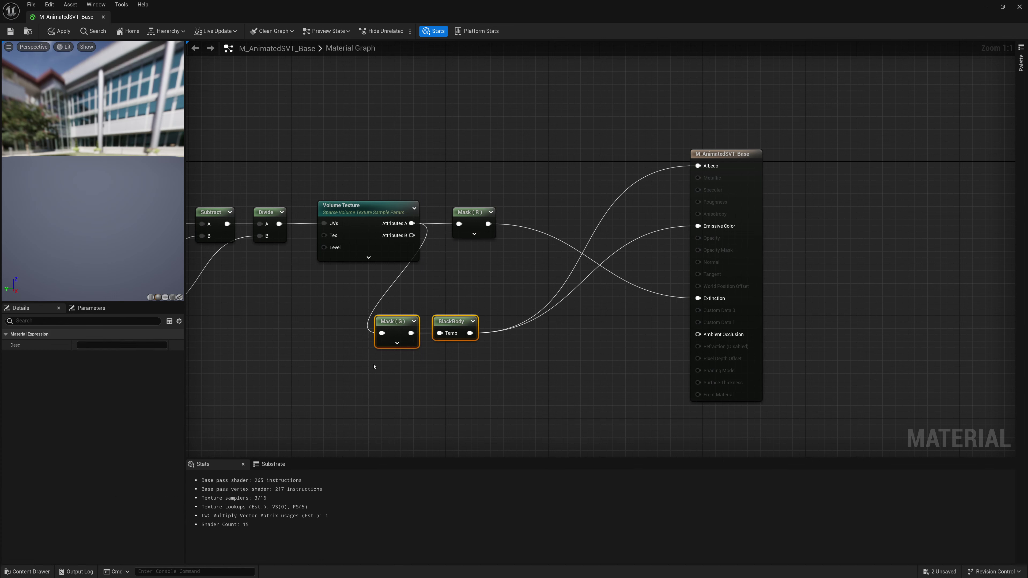
key("Delete")
Add a RemapValueRange node between the R mask and the result node, placed slightly above them.
right_click_drag(461, 257, 499, 256)
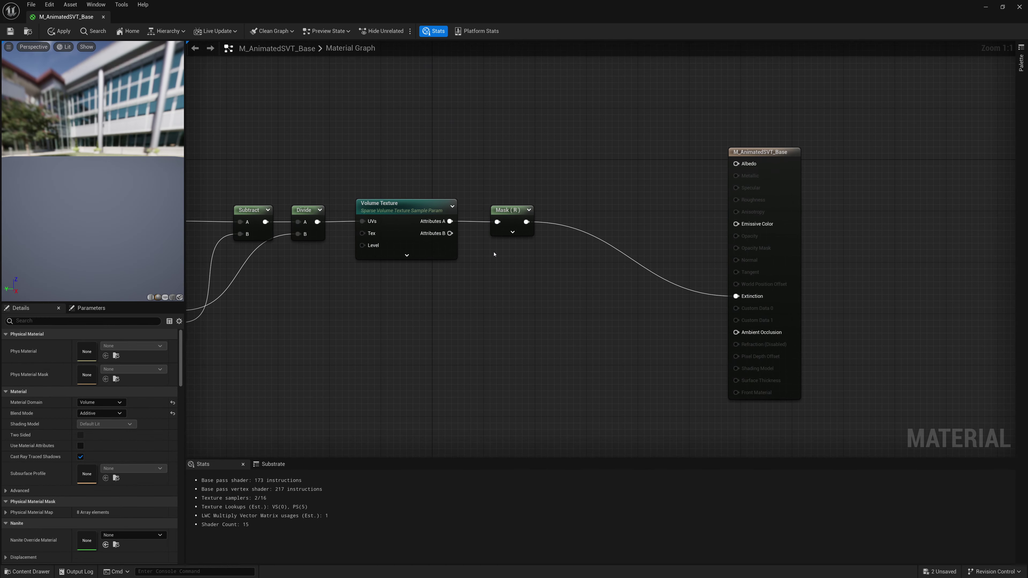
right_click(526, 161)
type("Remap V")
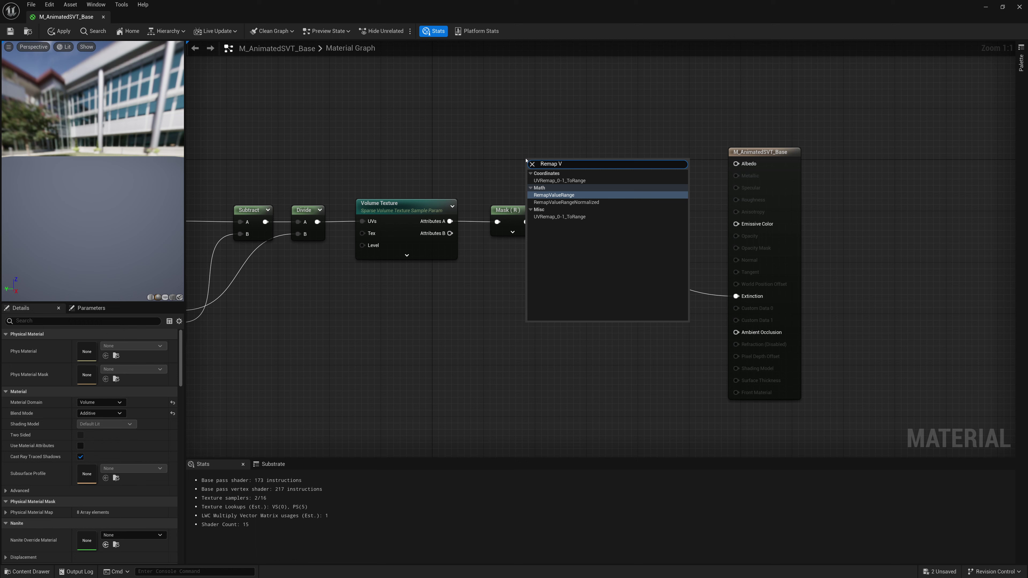
key("Return")
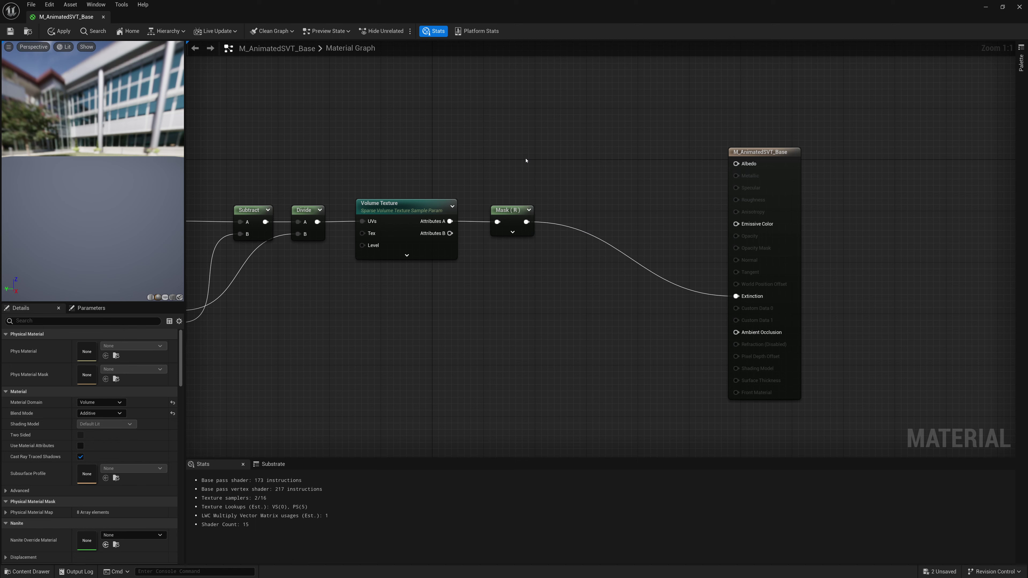
left_click_drag(578, 165, 639, 136)
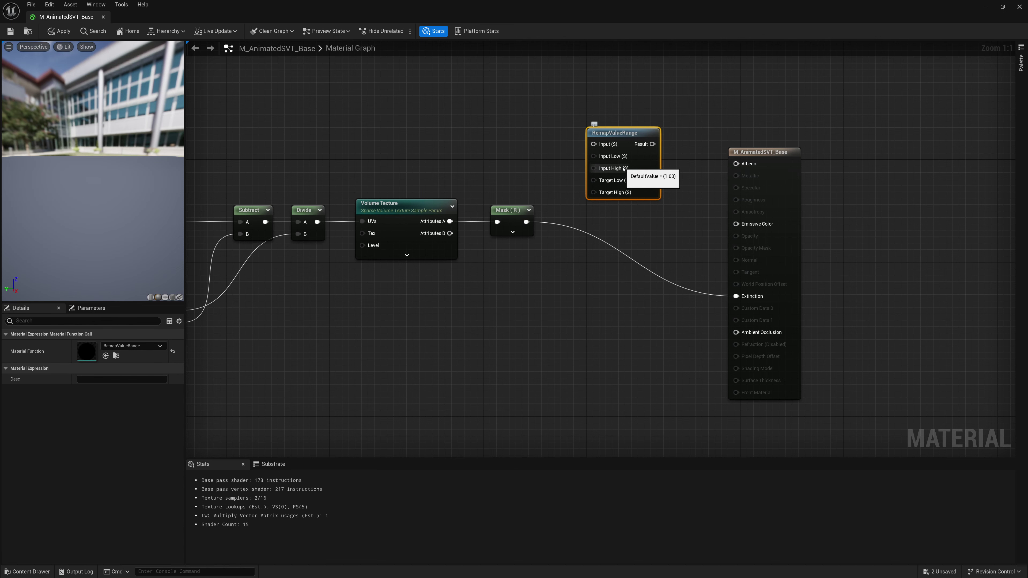
Connect the R mask's output to the RemapValueRange node's Input and move the result node farther away to make room.
mouse_move(621, 195)
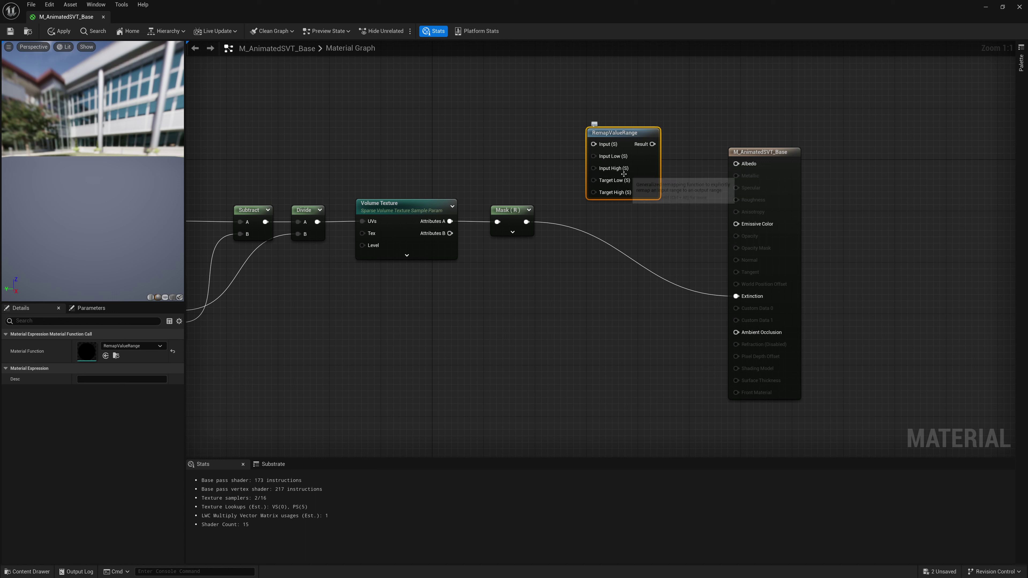
mouse_move(623, 158)
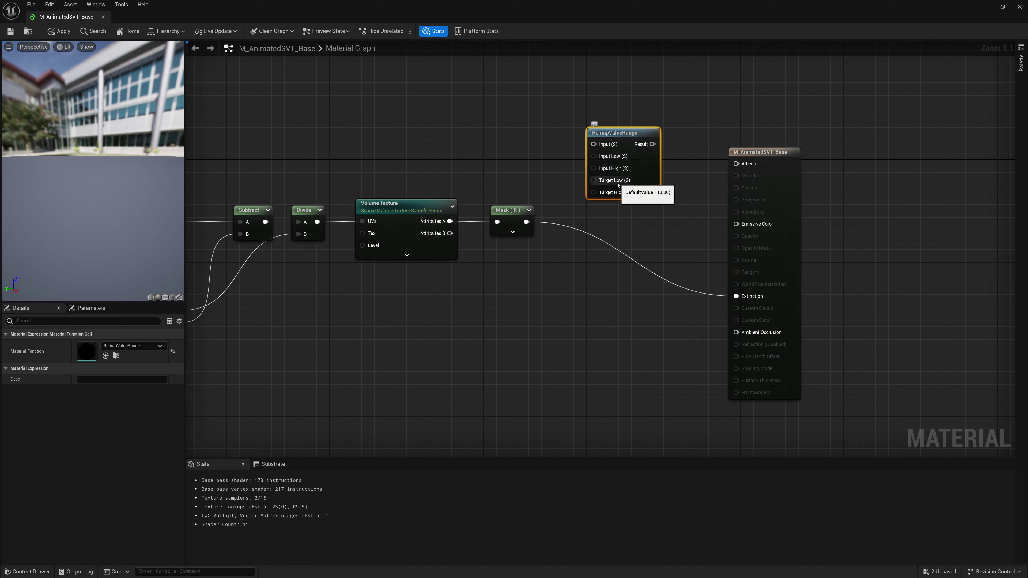
left_click_drag(526, 222, 639, 134)
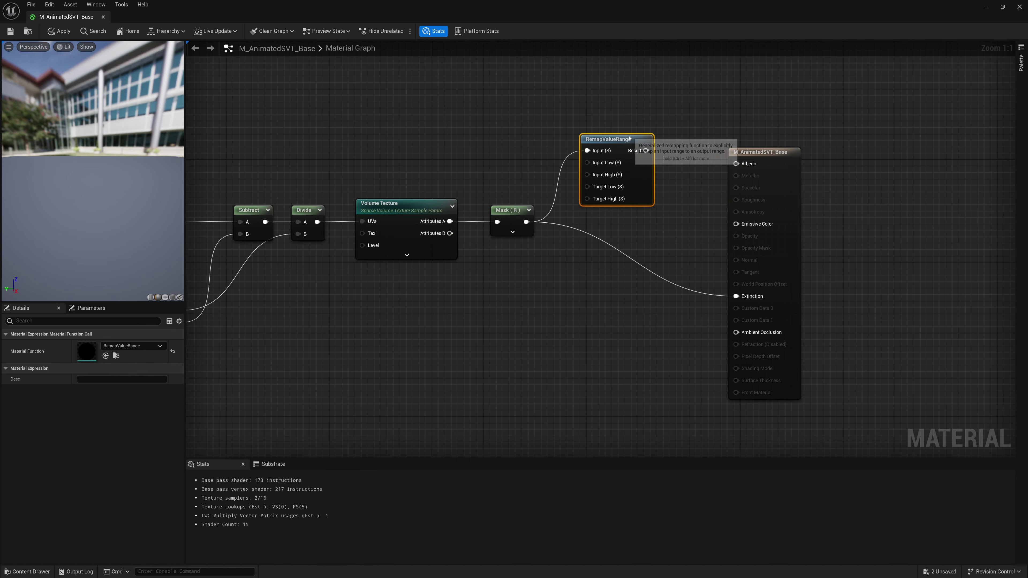
scroll(518, 298, "down", 1)
right_click_drag(519, 298, 599, 306)
left_click(920, 193)
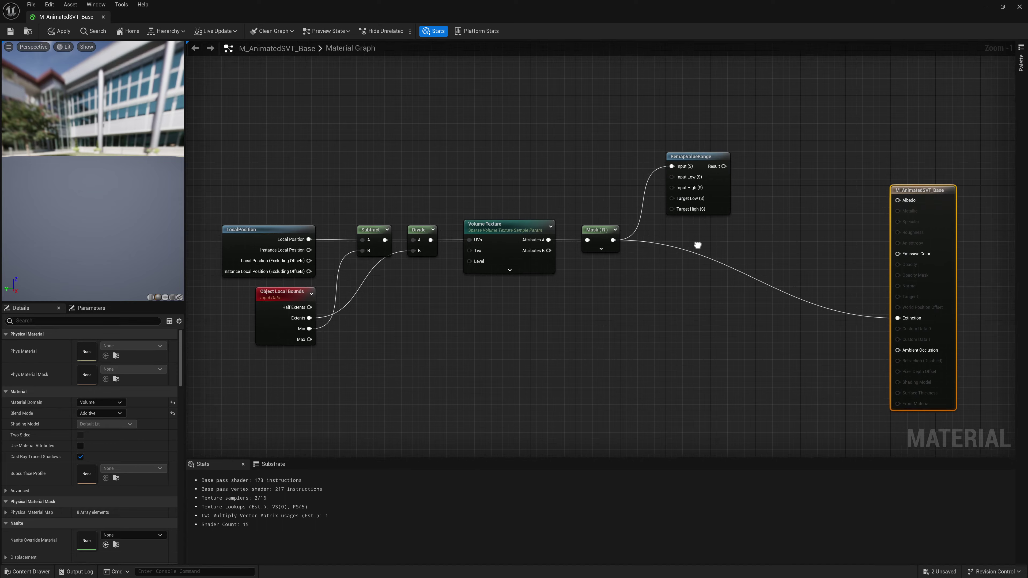
Promote the RemapValueRange node's Input Low to a parameter named Density Low.
scroll(709, 269, "up", 1)
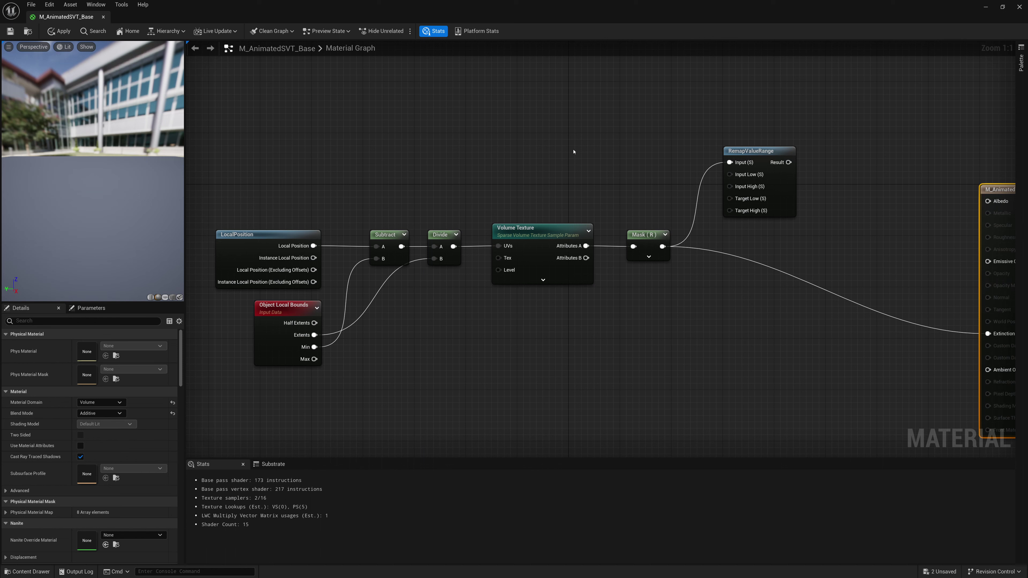
right_click(729, 174)
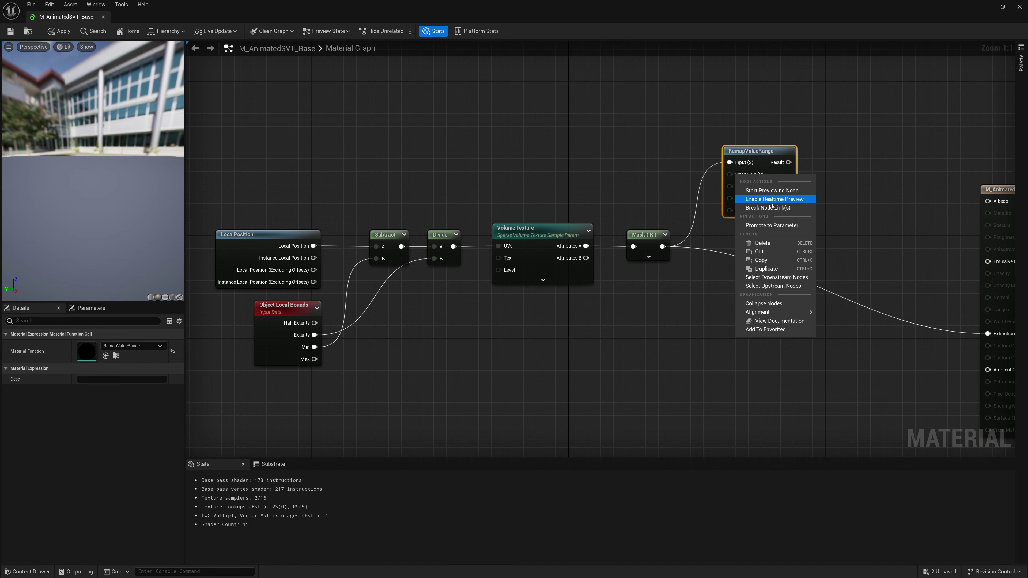
right_click(729, 174)
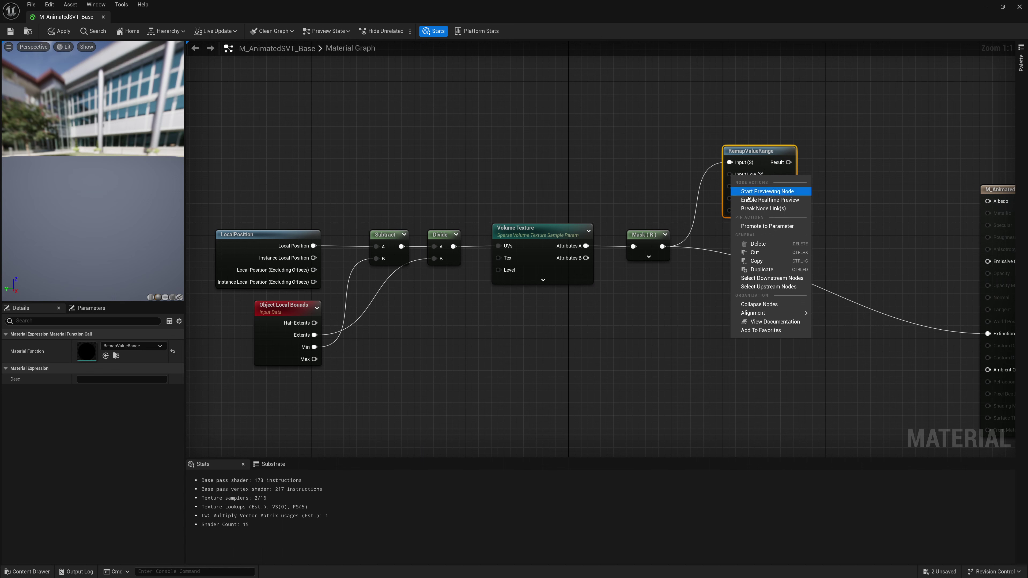
left_click(757, 227)
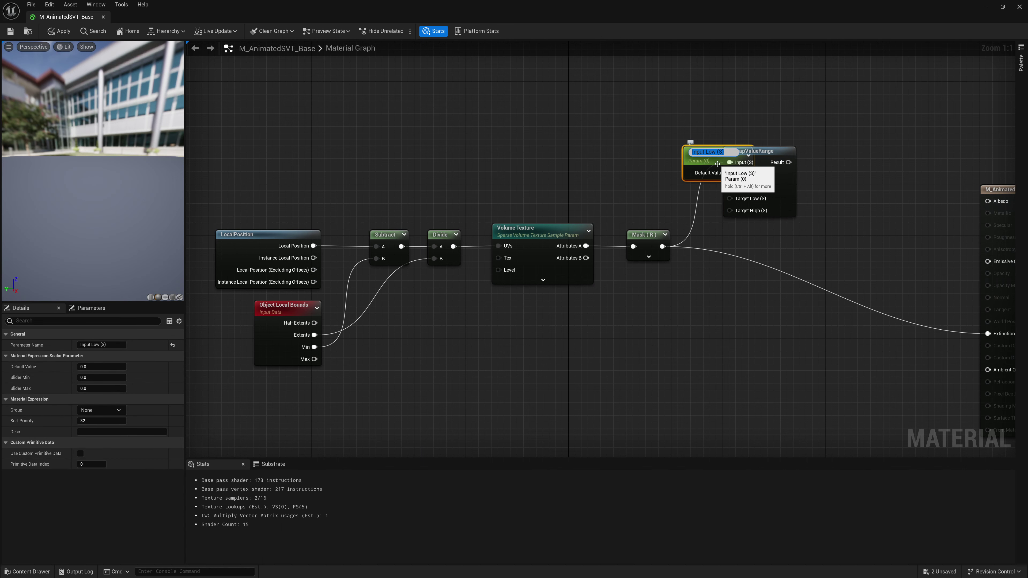
type("Density Low")
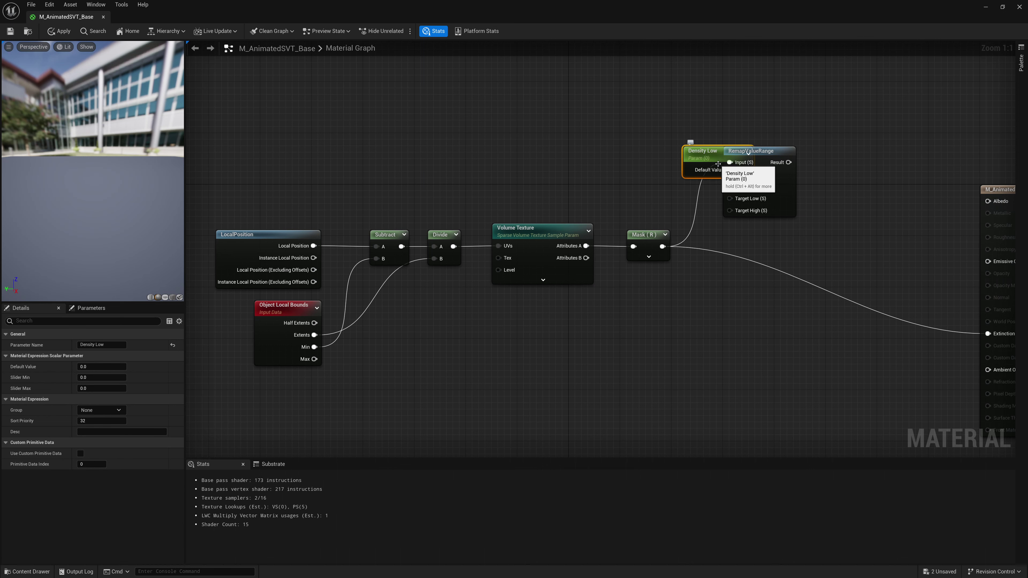
Move the Density Low parameter up and away from the RemapValueRange node and rename it Input Density Low.
key("Return")
left_click_drag(711, 152, 629, 111)
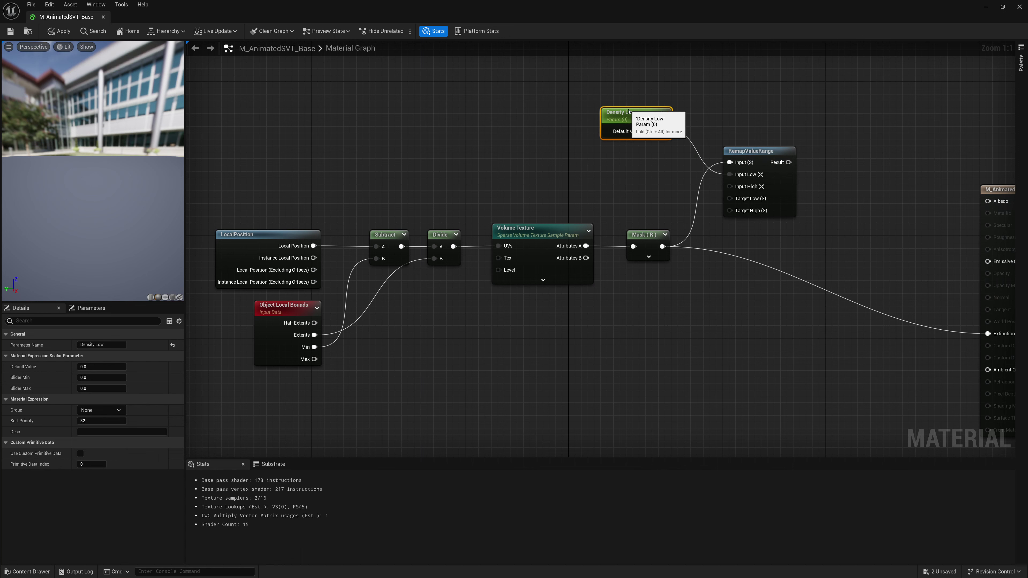
left_click(106, 344)
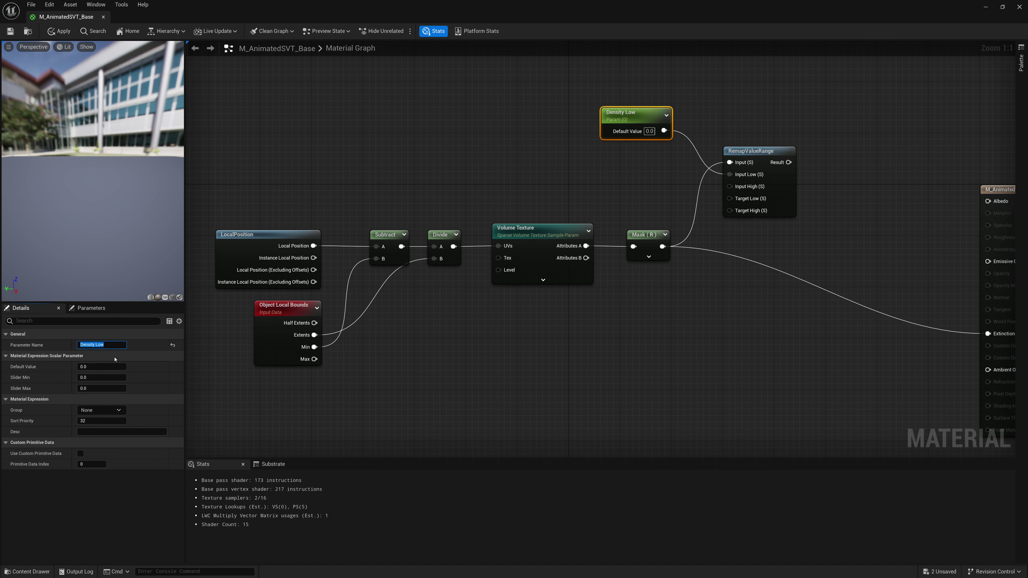
key("Return")
type("Input")
key("Return")
Promote RemapValueRange's Input High to a parameter named Input Density High, place it below Input Density Low and set its default value to 1.
right_click(731, 186)
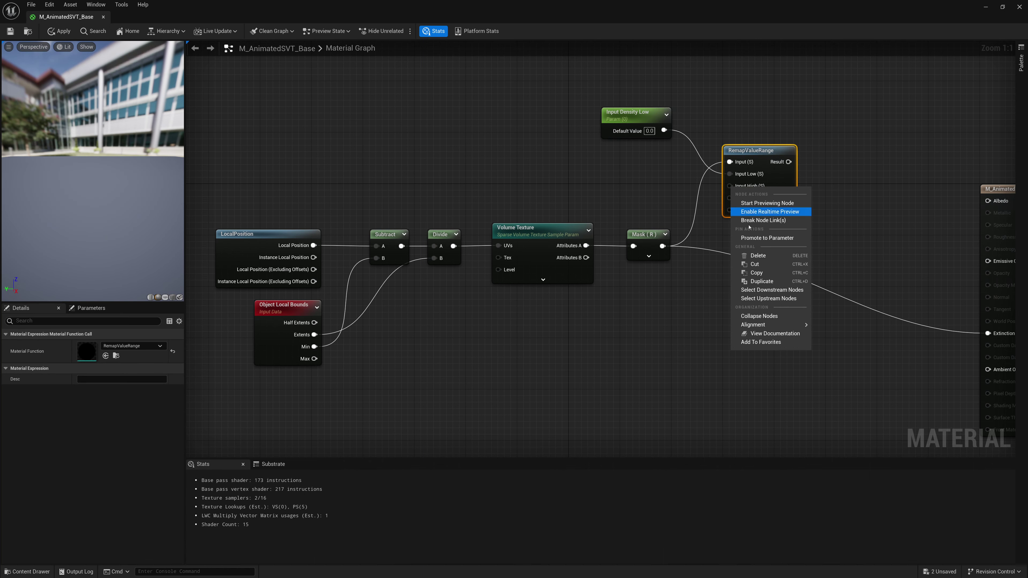
left_click(760, 238)
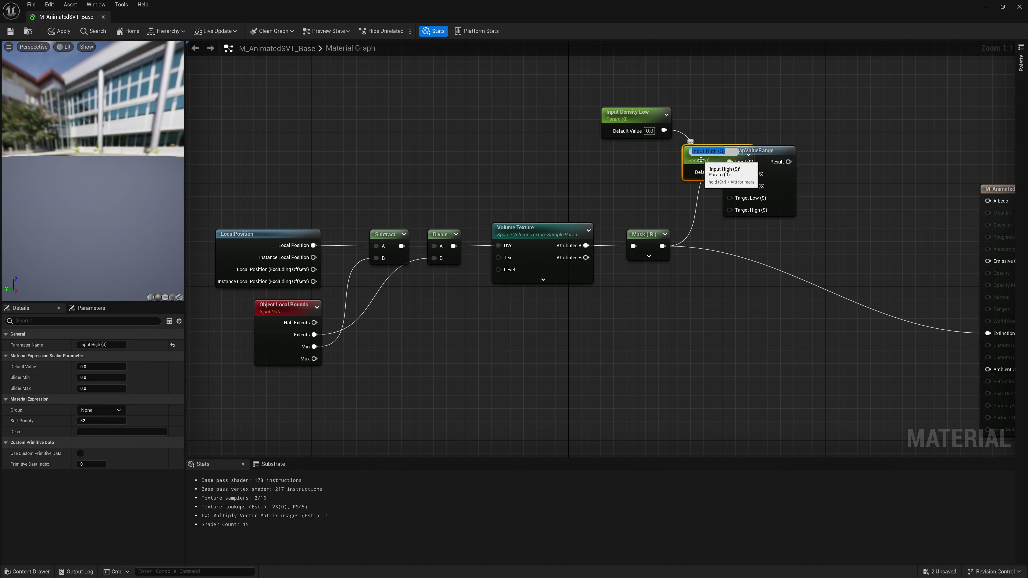
type("Input Density High")
key("Return")
left_click_drag(701, 160, 626, 157)
left_click(649, 170)
type("1")
key("Return")
left_click(706, 197)
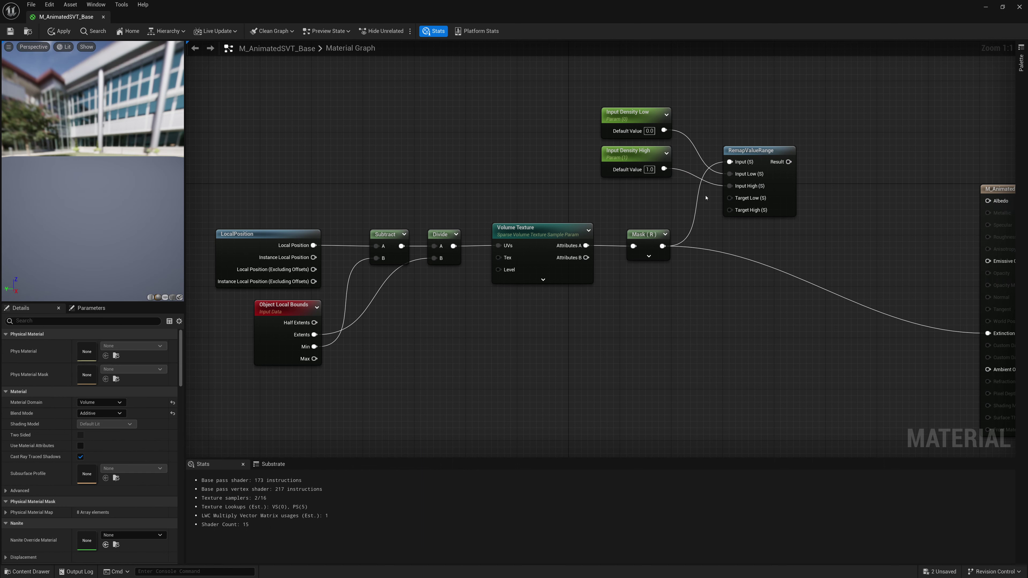
Shift both Input Density parameters up and promote RemapValueRange's Target Low to a parameter named Target Density Low, placed beneath them.
left_click_drag(693, 105, 602, 158)
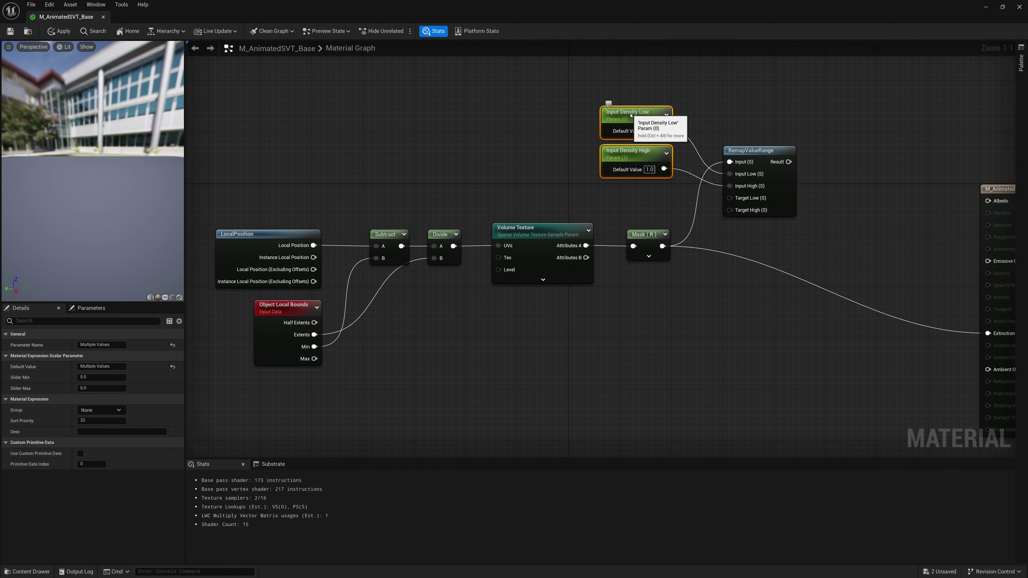
left_click_drag(629, 119, 641, 93)
left_click(738, 107)
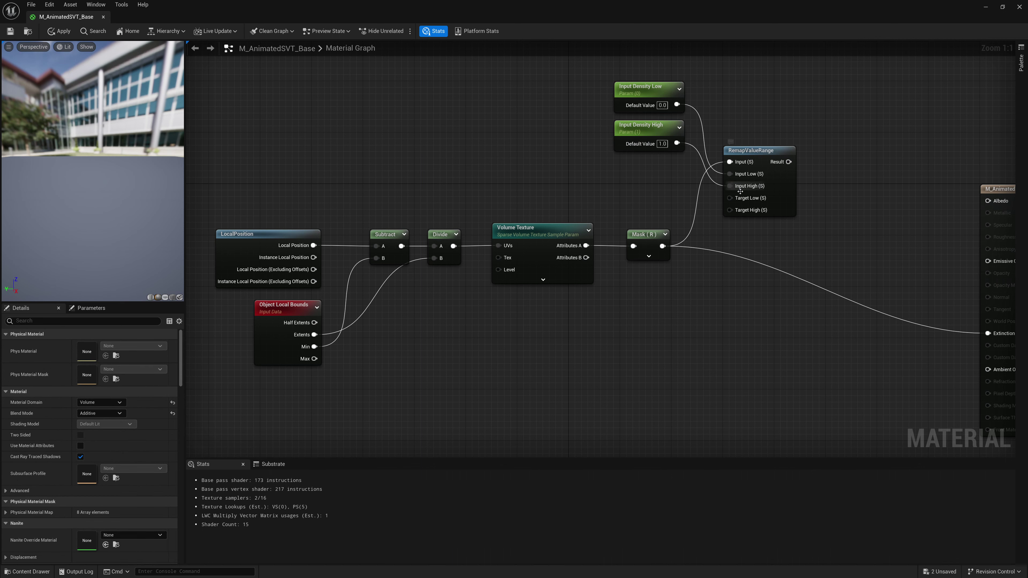
right_click(738, 200)
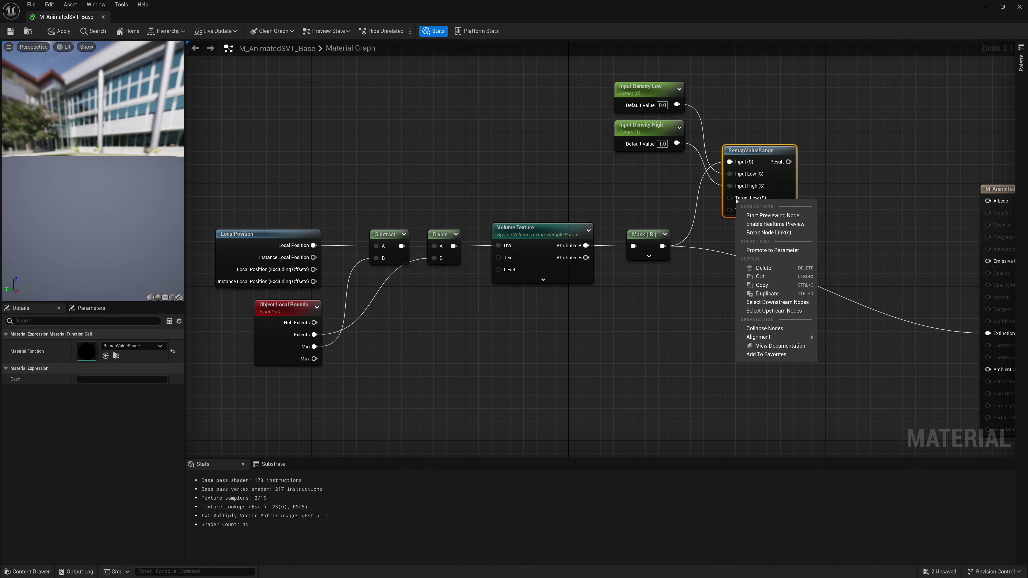
left_click(765, 250)
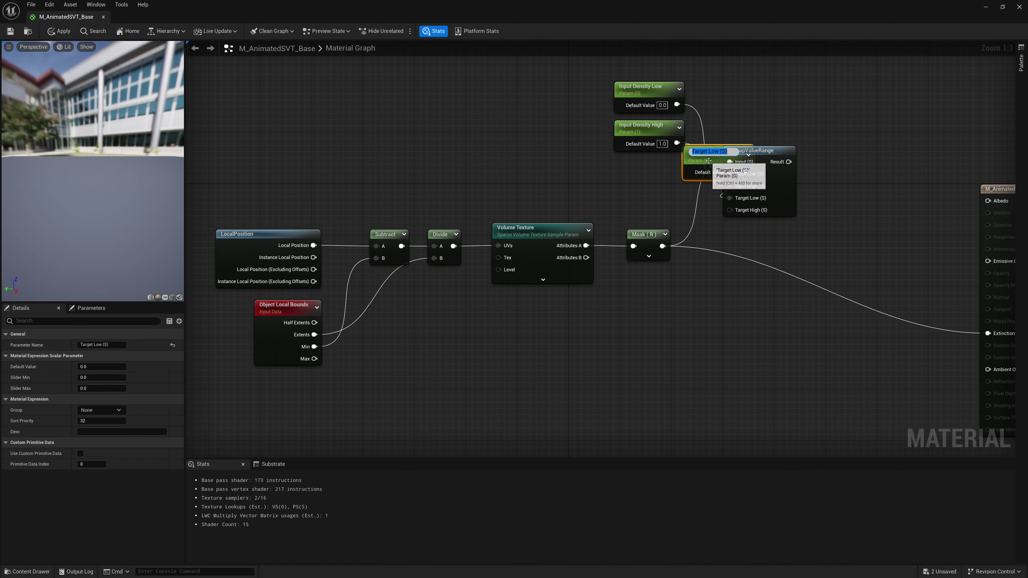
type("Targe")
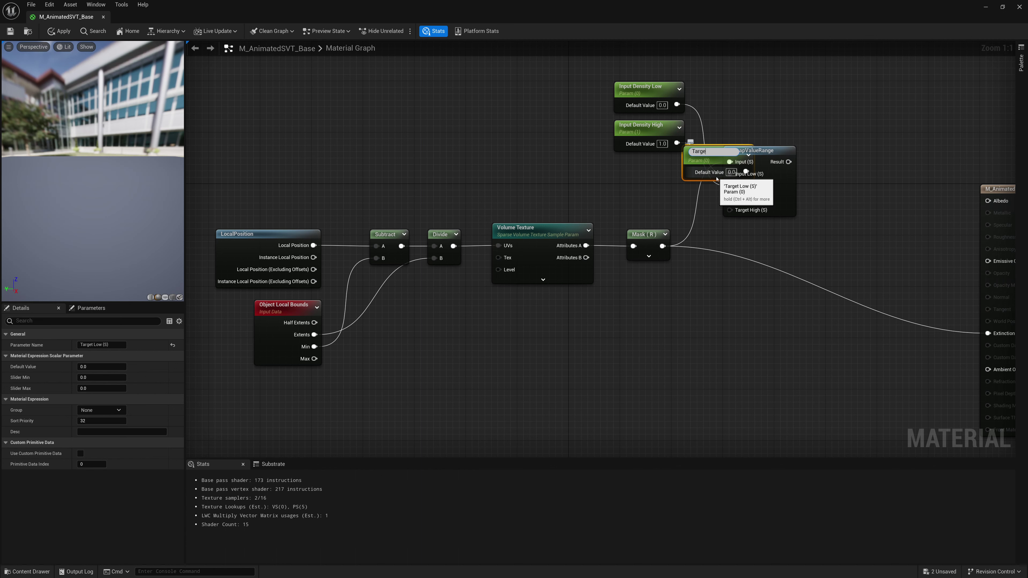
type("t Density Low")
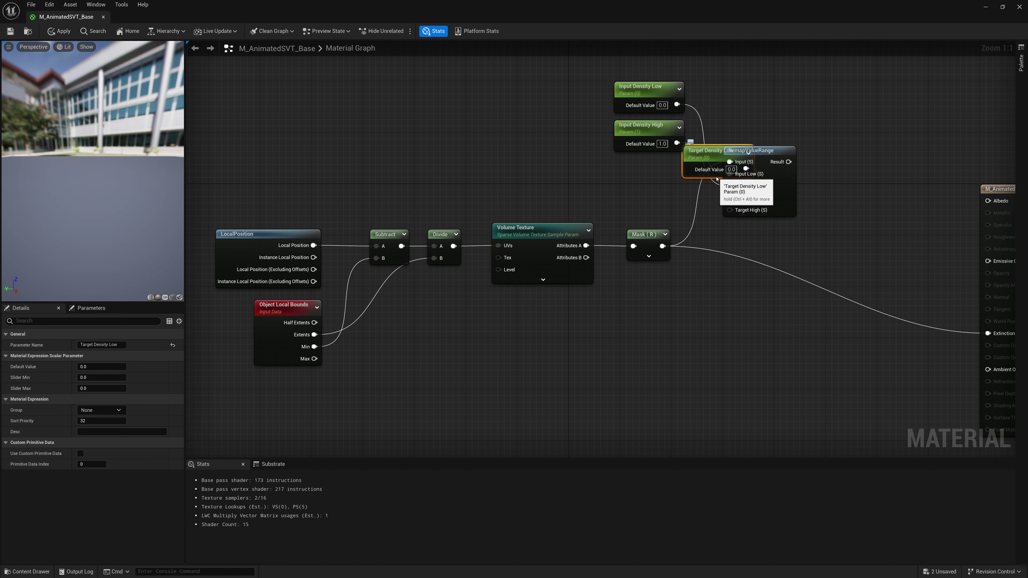
key("Return")
left_click_drag(717, 154, 648, 165)
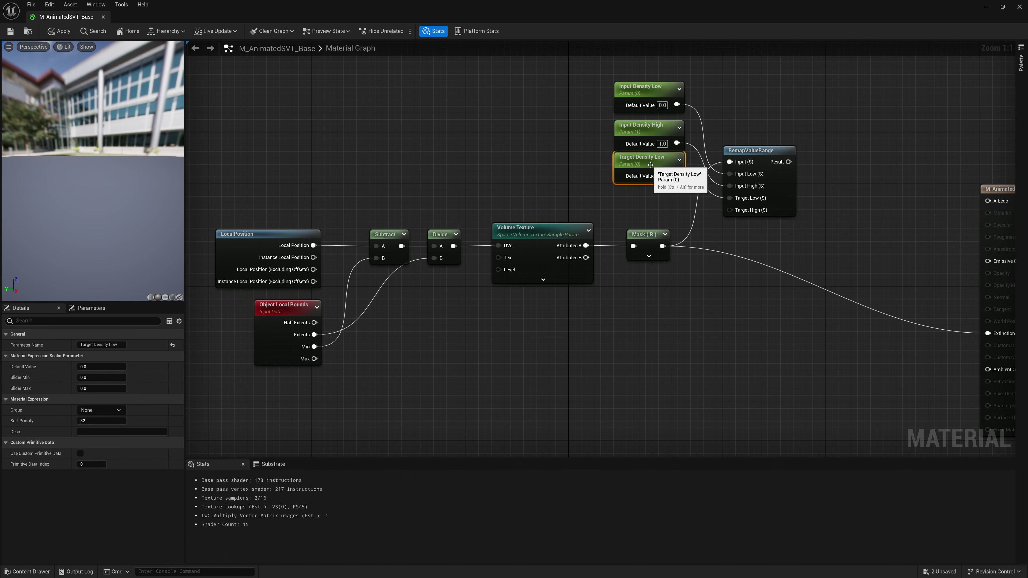
Promote RemapValueRange's Target High to a parameter named Target Density High, stack it below the others and move all four parameters up.
right_click(733, 211)
left_click(761, 261)
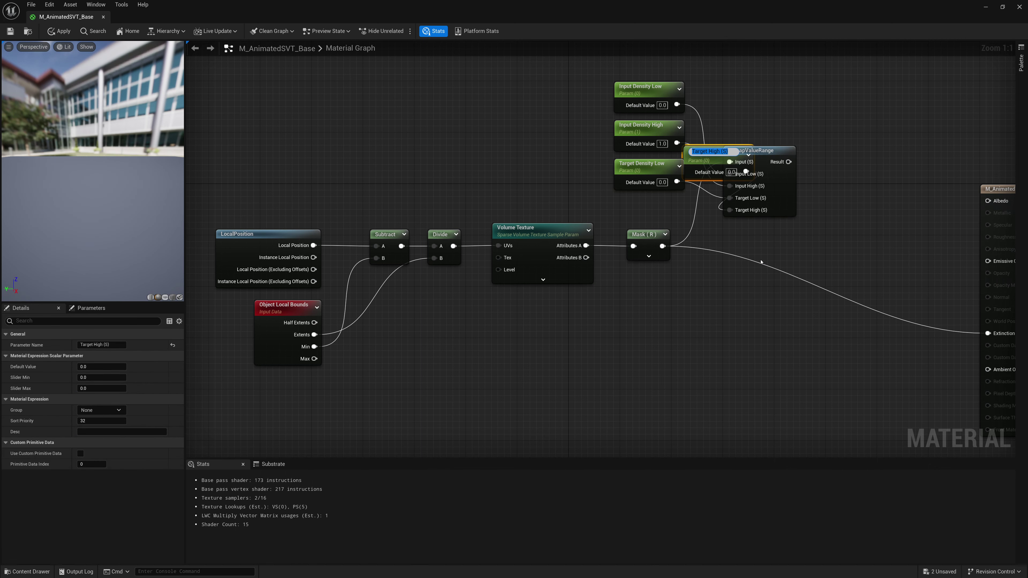
type("Target Density High")
key("Return")
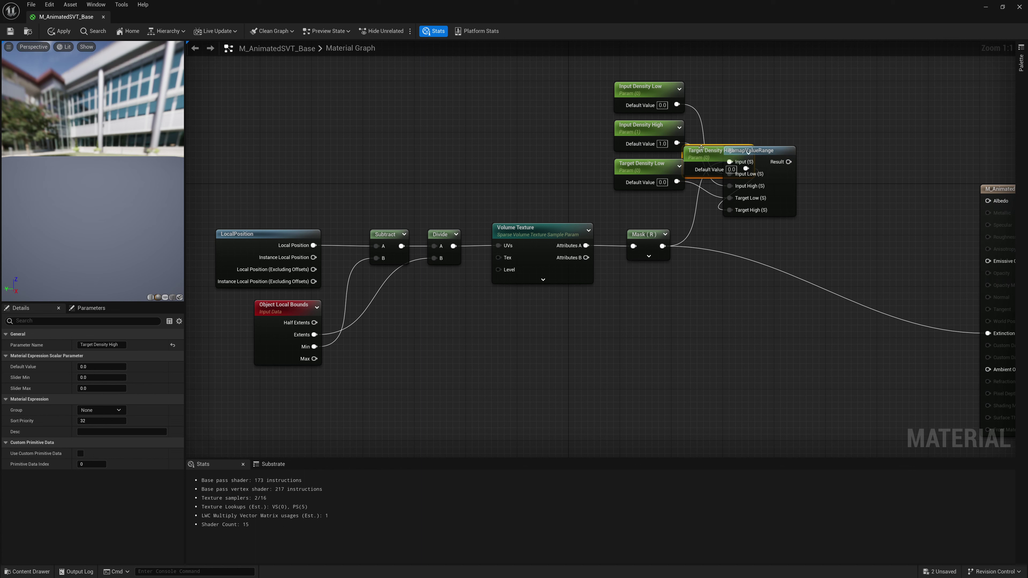
left_click_drag(702, 148, 631, 199)
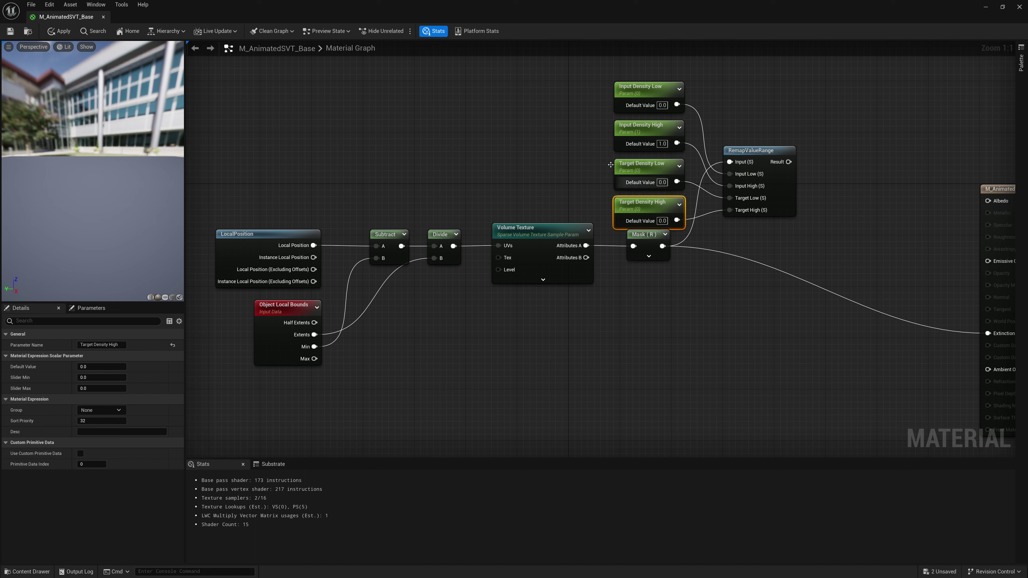
left_click_drag(590, 81, 664, 191)
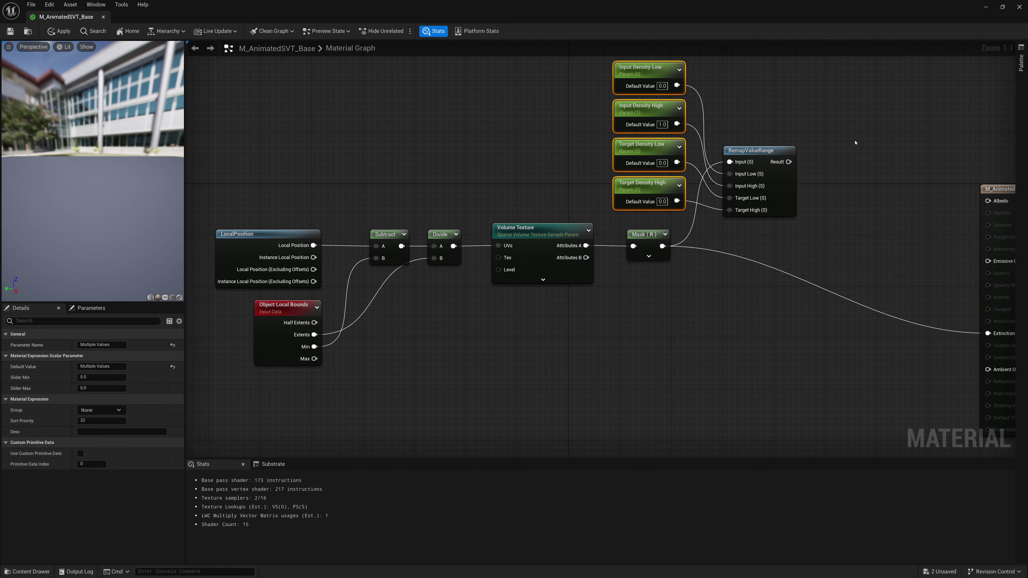
left_click(860, 158)
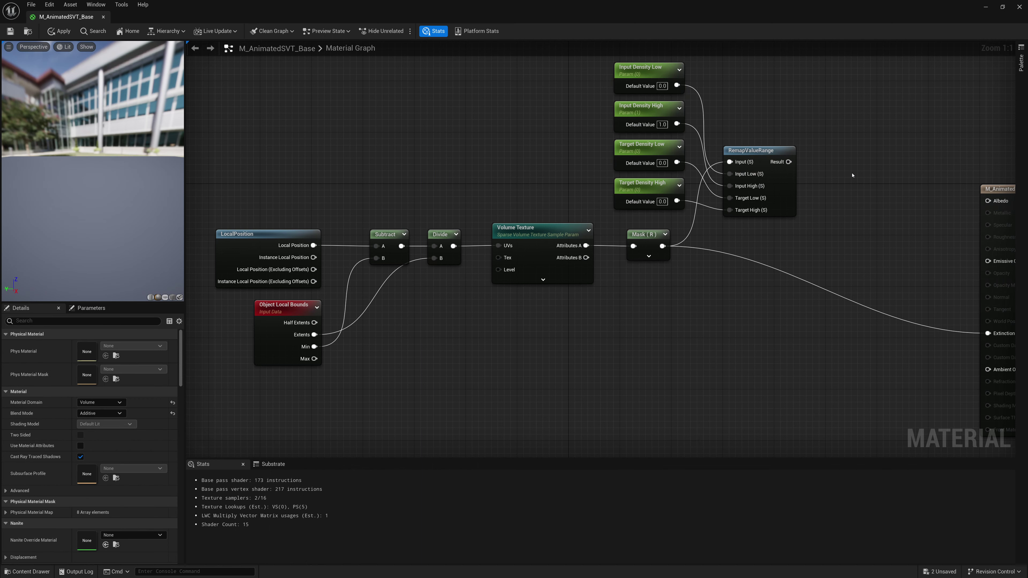
Add a Multiply node fed by the RemapValueRange node's Result output.
right_click_drag(852, 174, 838, 171)
left_click_drag(774, 158, 865, 158)
type("mult")
key("Return")
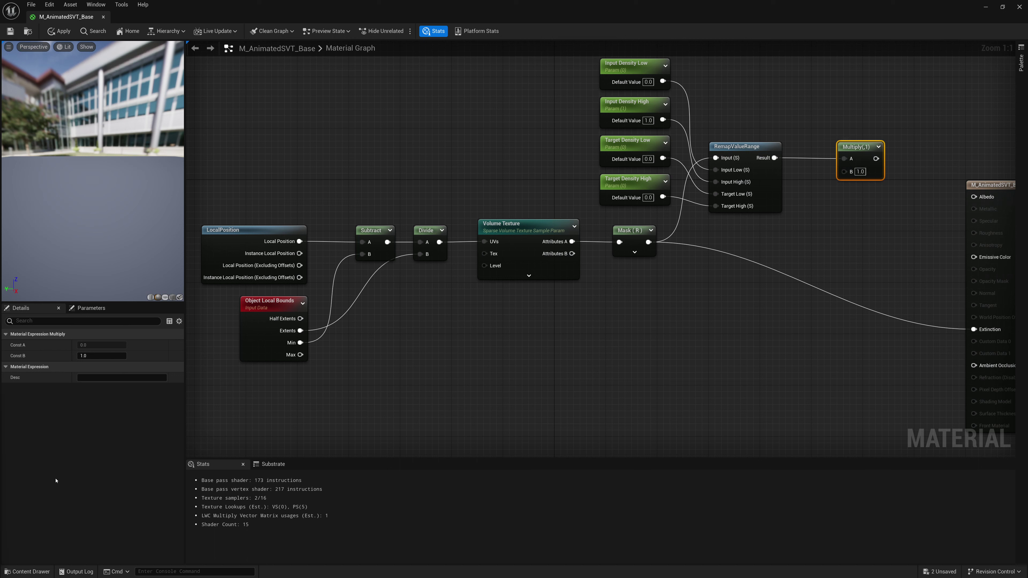
Feed the Multiply node's B input with a Constant converted to a parameter named Density Multiplier, default value 1, placed below RemapValueRange.
left_click_drag(843, 172, 824, 218)
type("const")
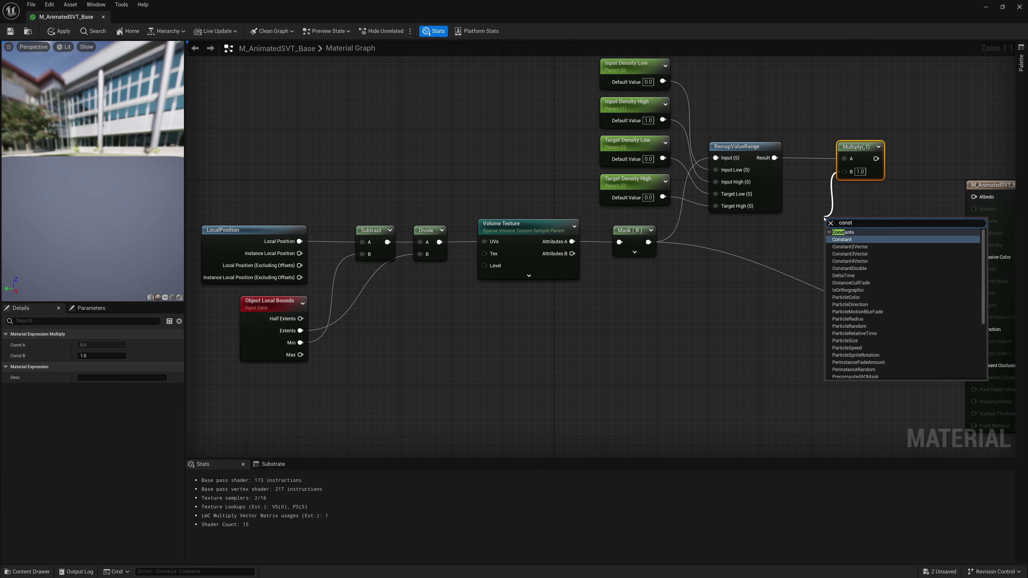
key("Return")
right_click(832, 226)
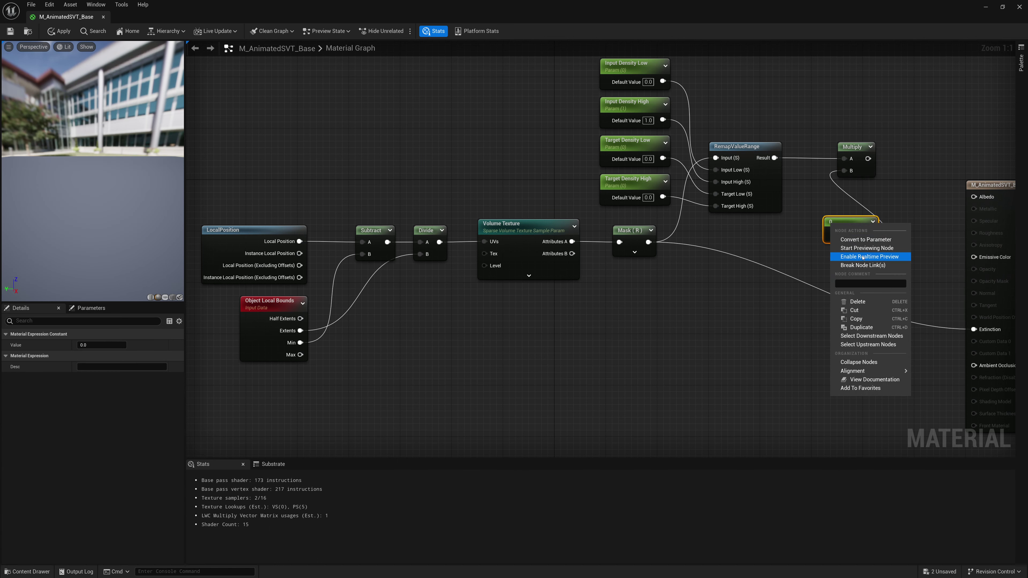
left_click(858, 239)
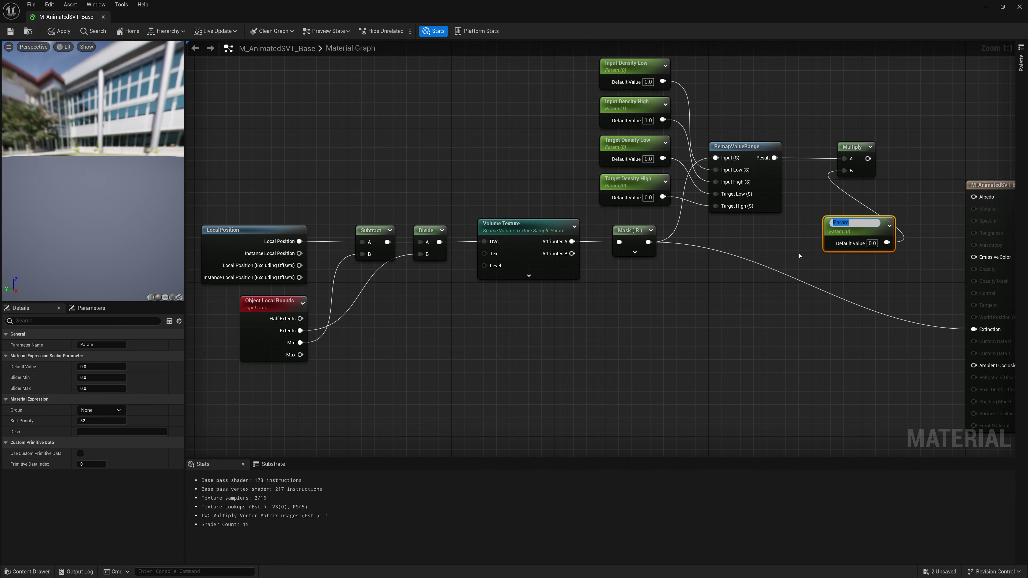
type("Density Multiplier")
key("Return")
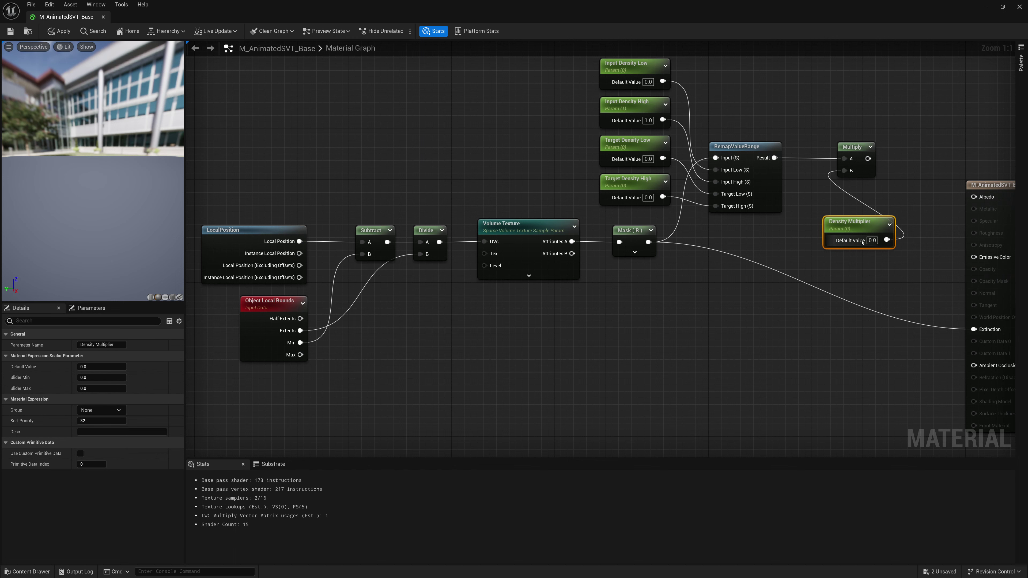
type("1")
key("Return")
left_click_drag(854, 225, 747, 234)
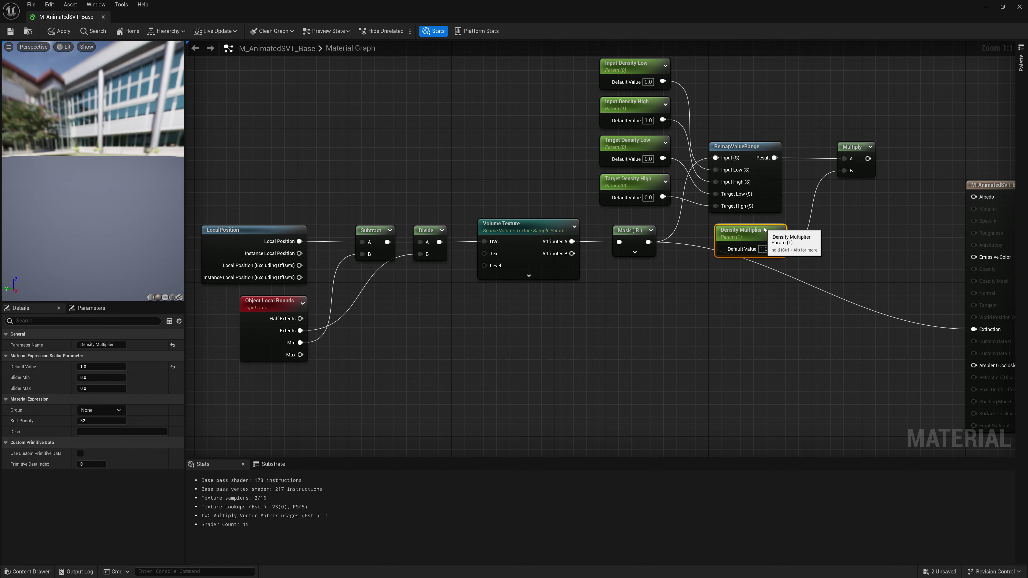
Connect the Multiply output to the Extinction input of the result node, moved closer, and save and close the material.
left_click_drag(867, 158, 975, 329)
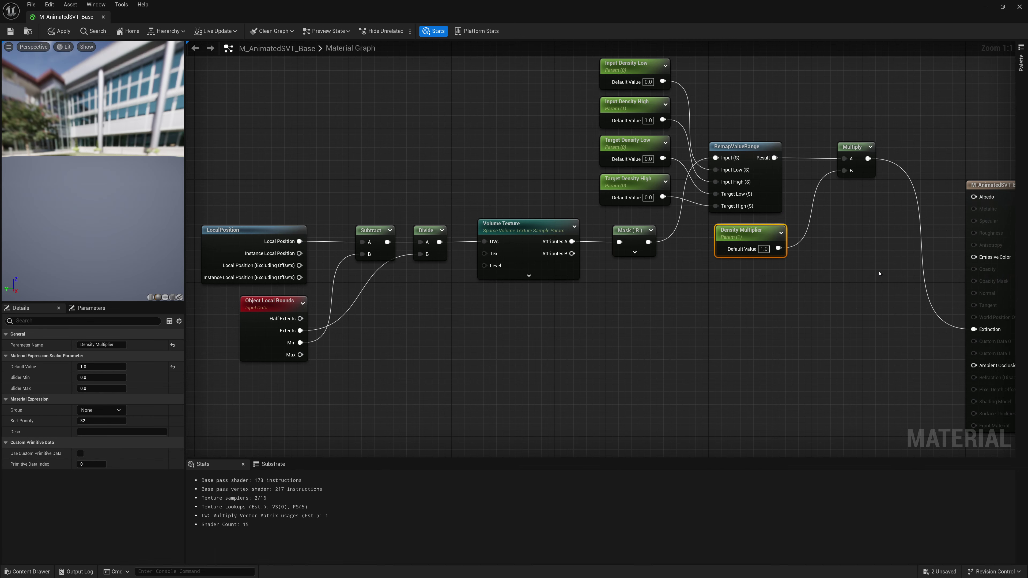
scroll(948, 223, "down", 1)
left_click_drag(983, 195, 938, 156)
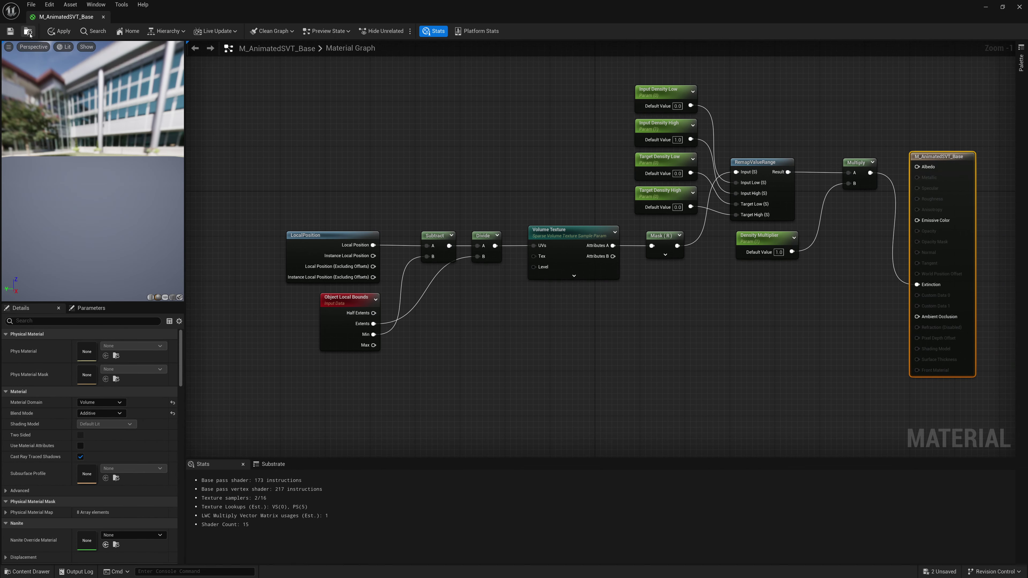
left_click(10, 31)
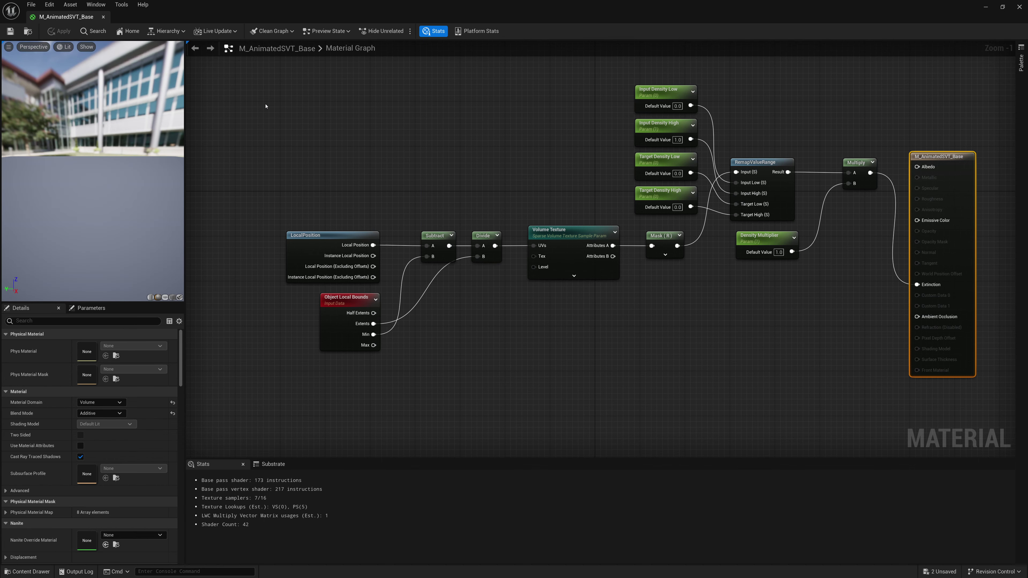
left_click(104, 17)
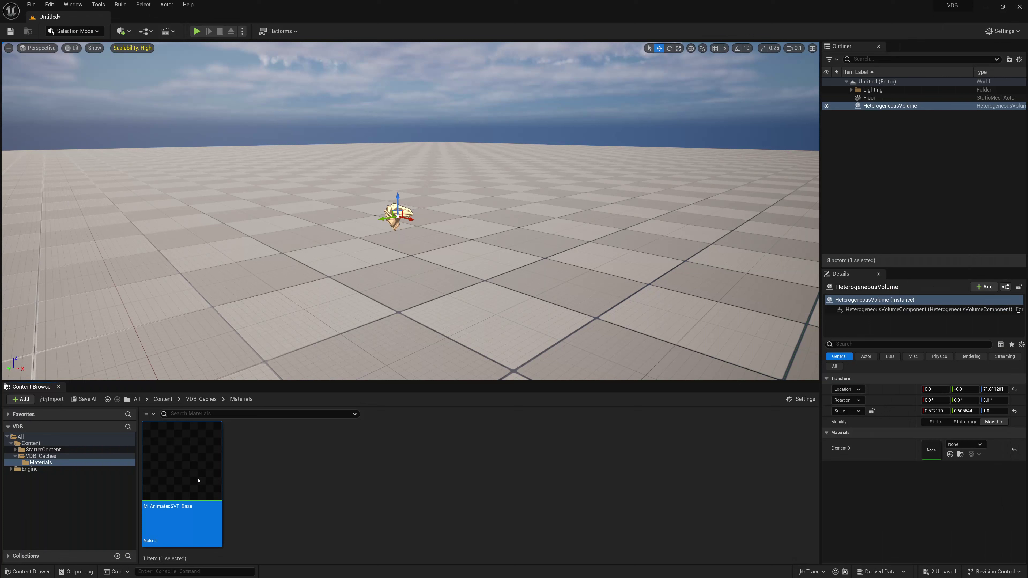
Create a material instance of M_AnimatedSVT_Base with the default name and assign it to the HeterogeneousVolume actor's Element 0 material slot.
right_click(183, 466)
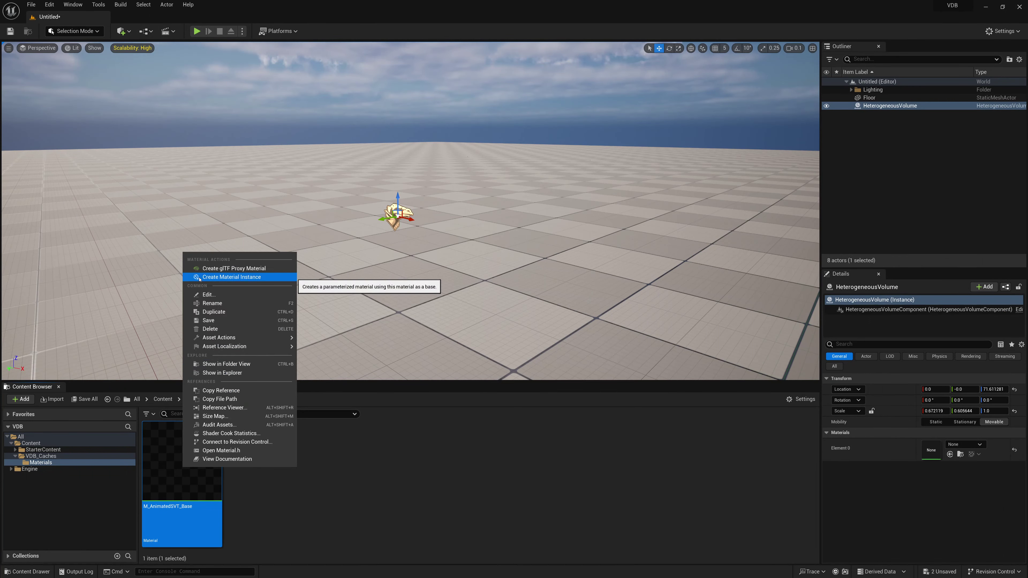
left_click(227, 277)
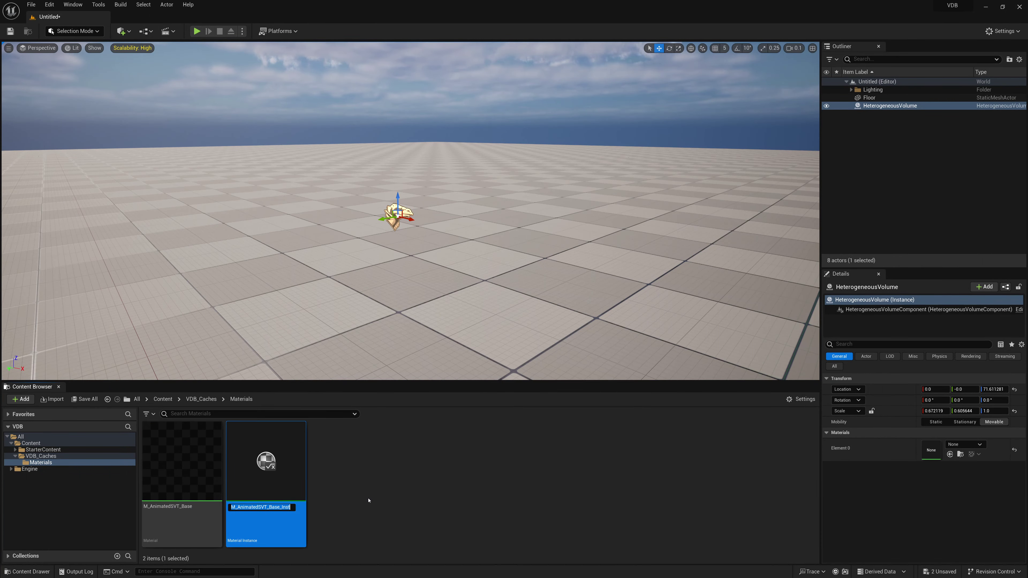
key("Return")
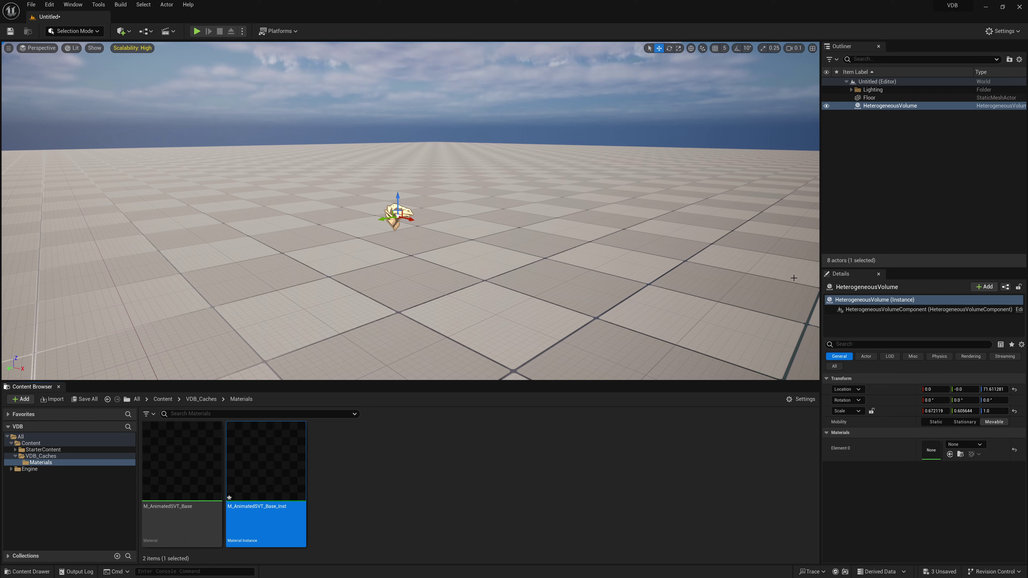
left_click_drag(266, 523, 929, 450)
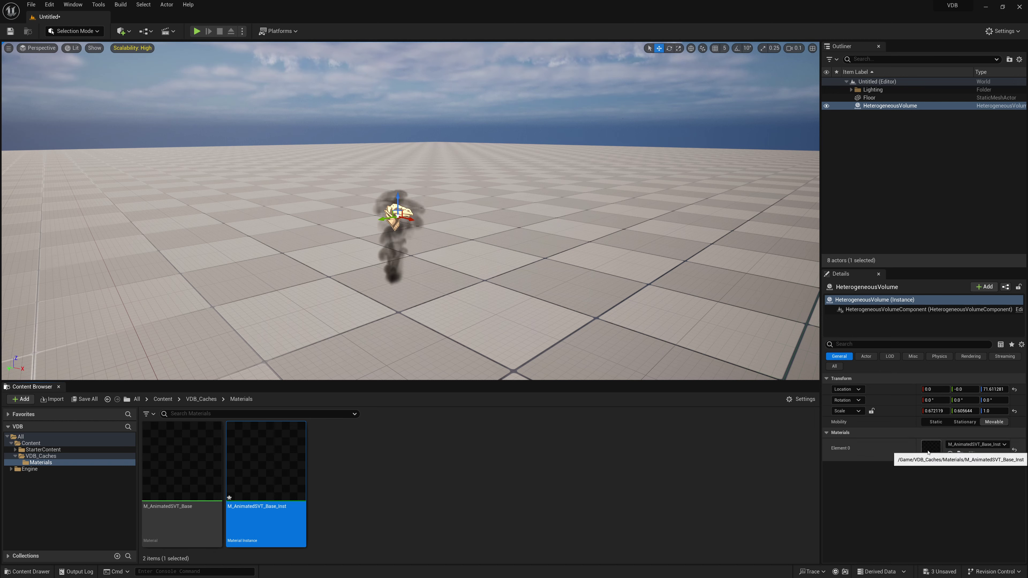
Open M_AnimatedSVT_Base_Inst and enable overrides for Density Multiplier, Input Density High and Low, and Target Density High and Low.
double_click(271, 481)
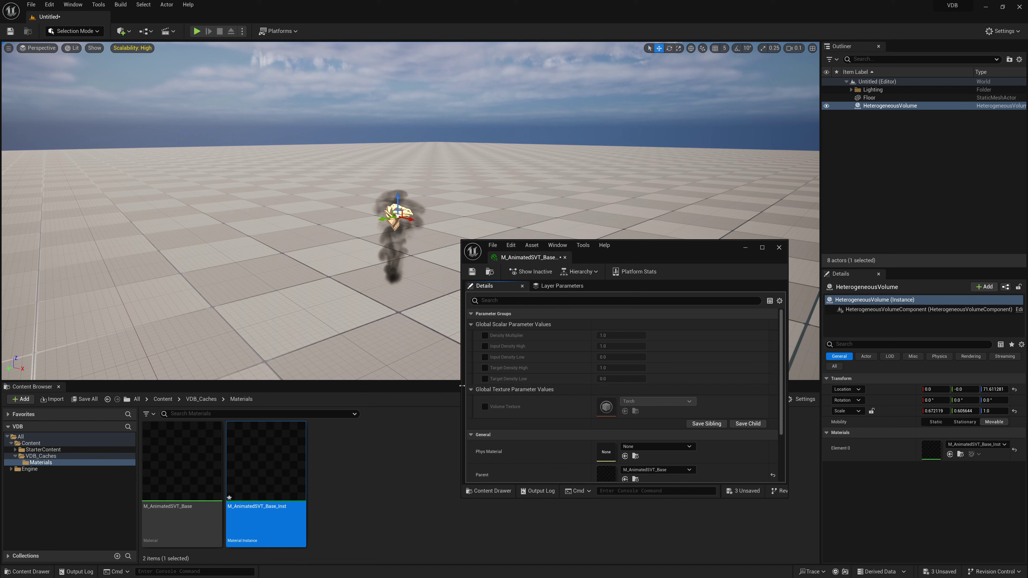
left_click_drag(462, 260, 532, 177)
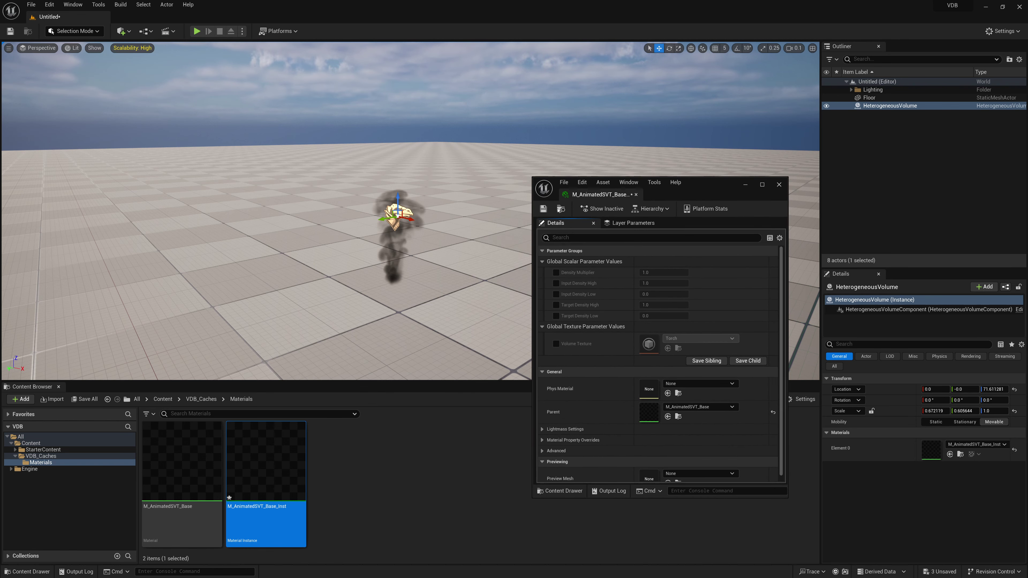
left_click(557, 273)
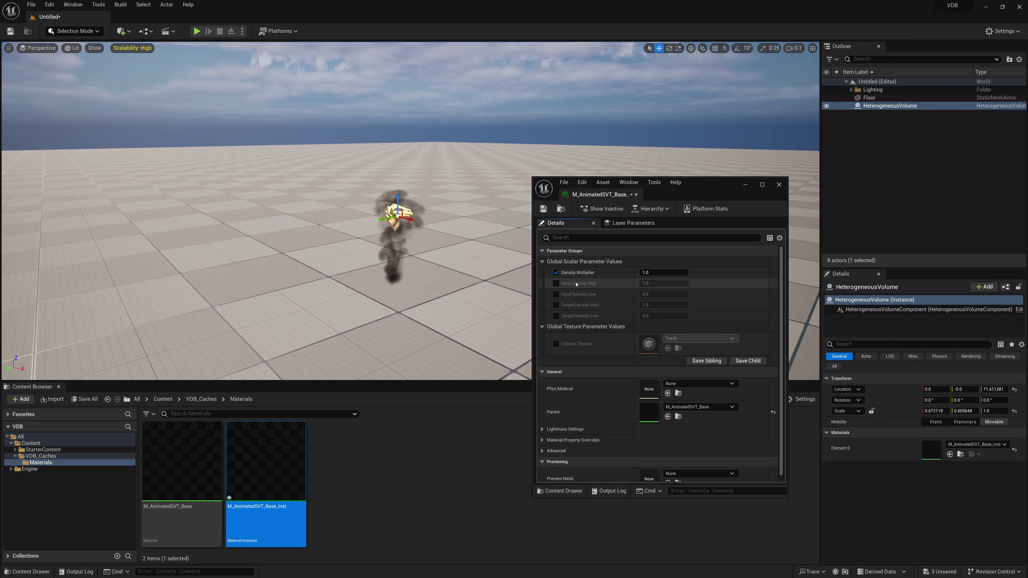
left_click(556, 284)
left_click(556, 295)
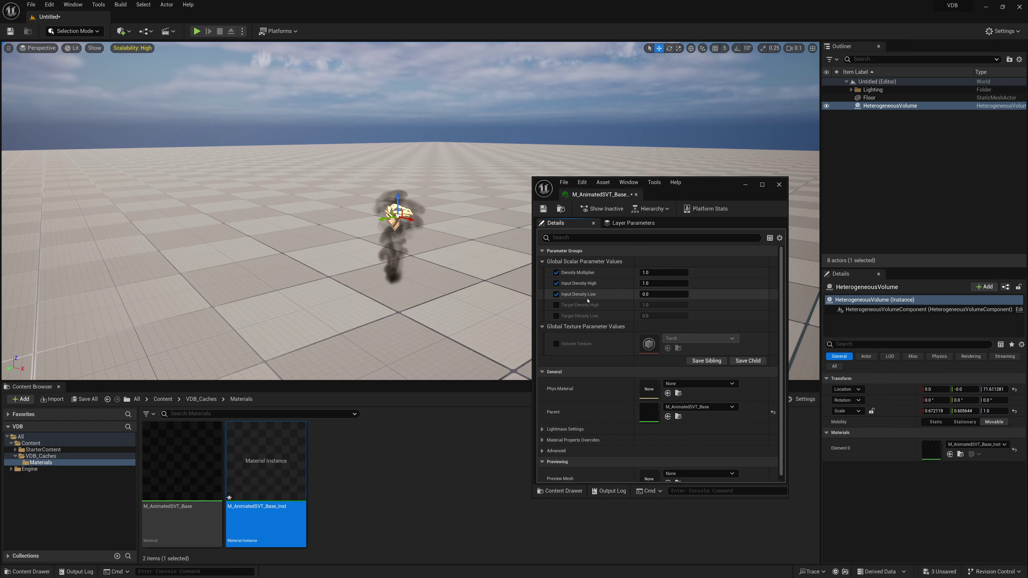
left_click(556, 305)
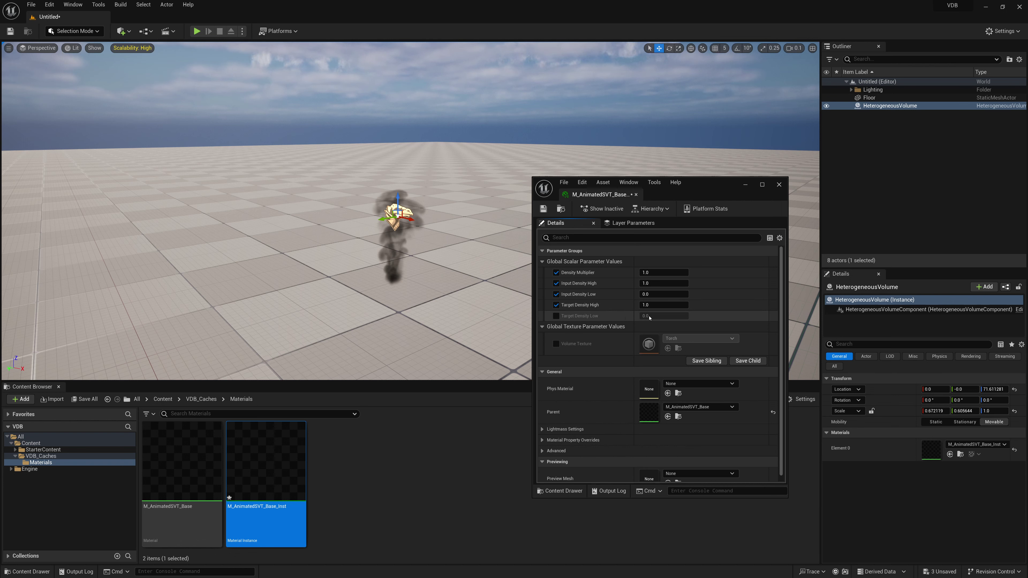
left_click(556, 317)
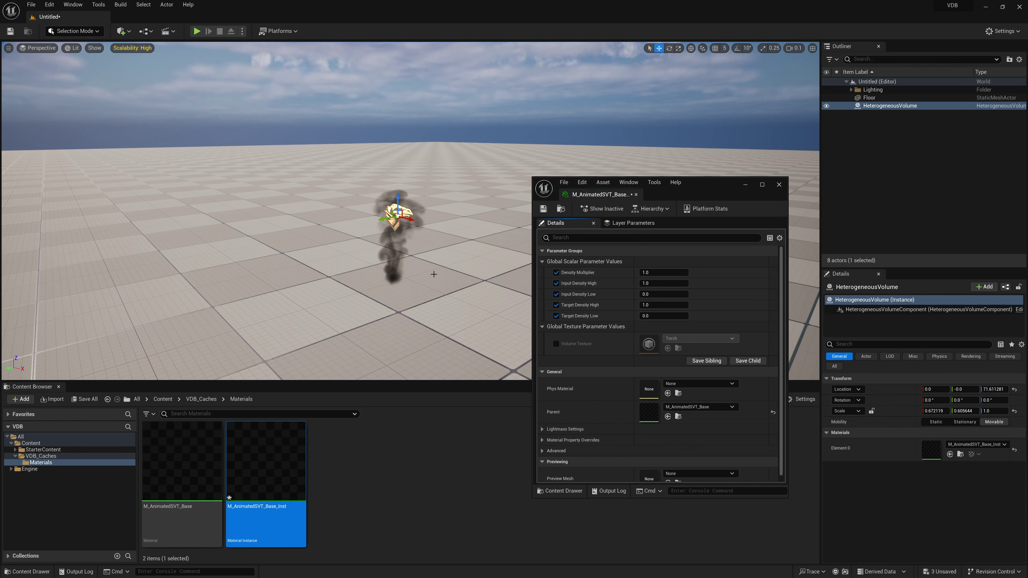
Try an Input Density High of 0 in the material instance, and set it back to 1.
left_click(648, 283)
type("0")
key("Return")
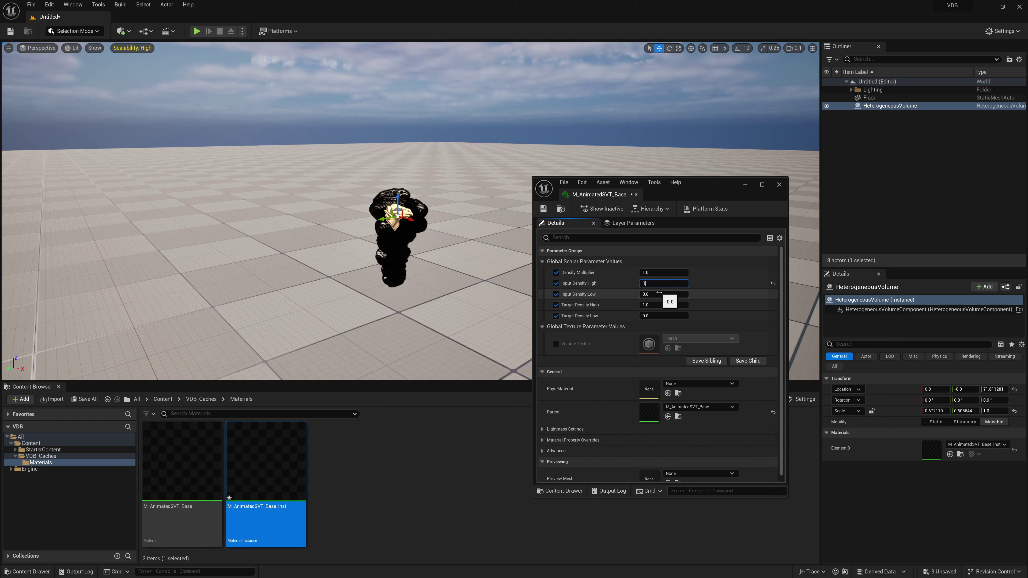
type("1")
key("Return")
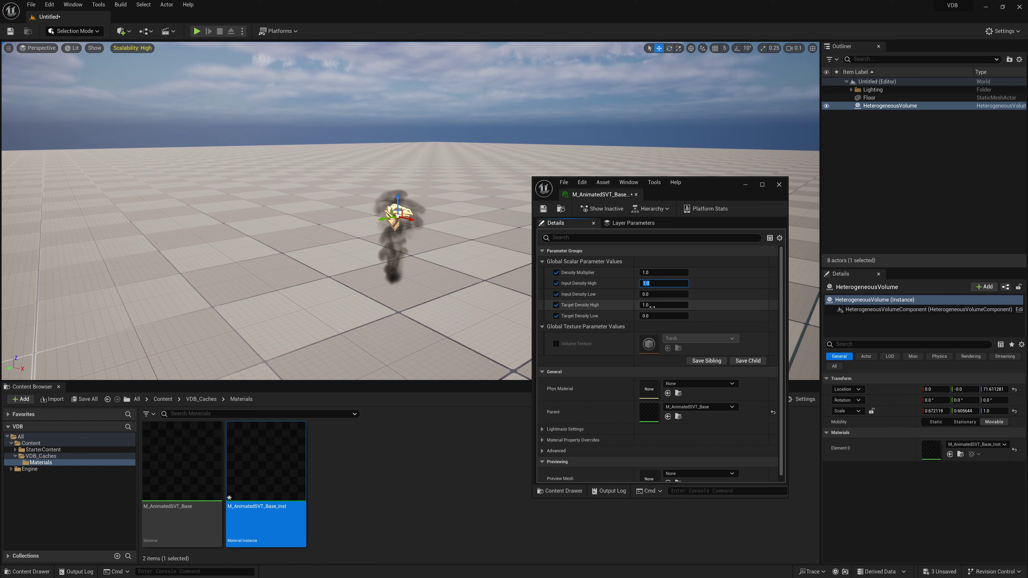
Try Target Density High values of 0 and 1.5 in the material instance, and set it back to 1.
left_click(652, 305)
type("0")
key("Return")
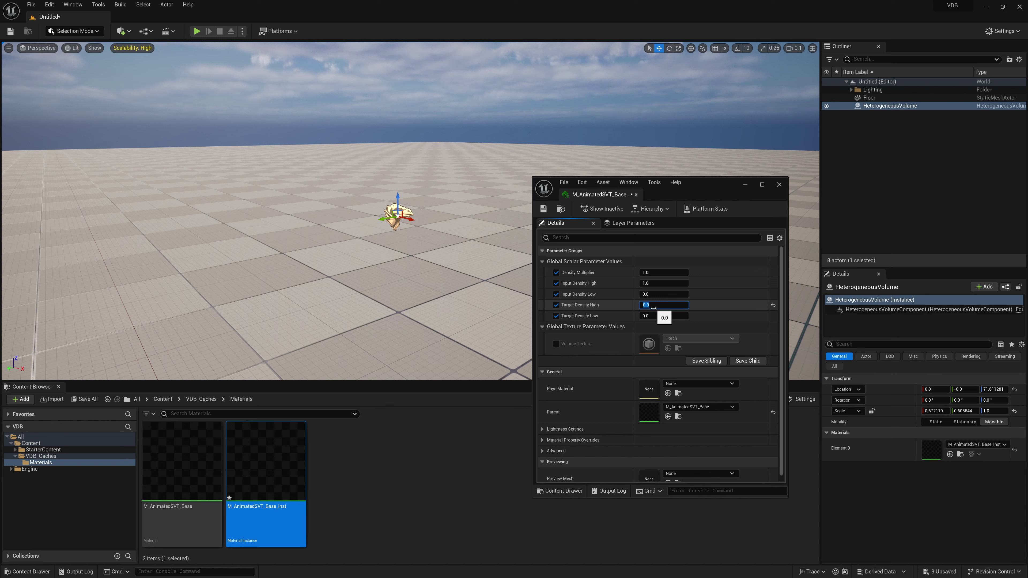
type("1.5")
key("Return")
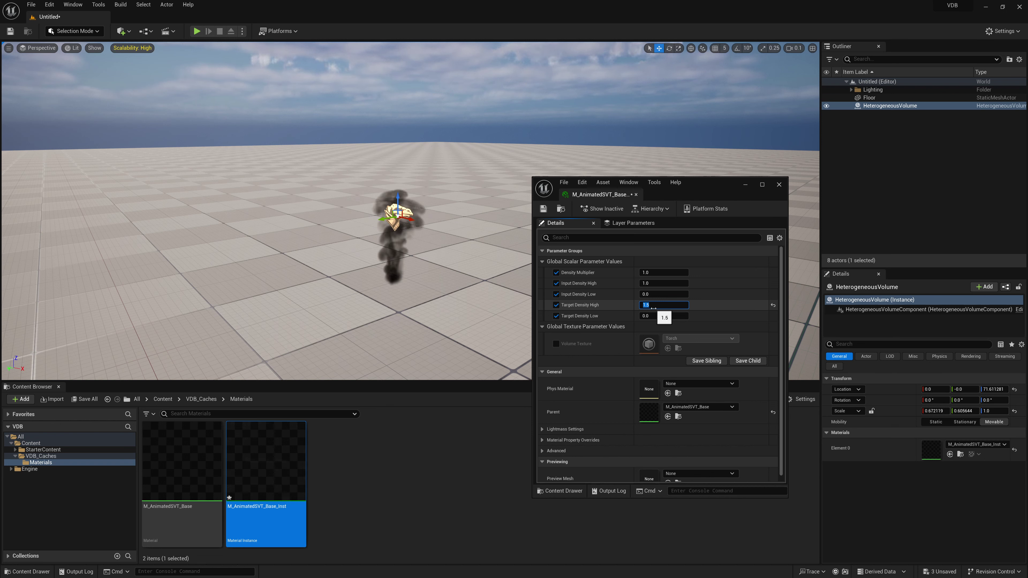
type("1")
key("Return")
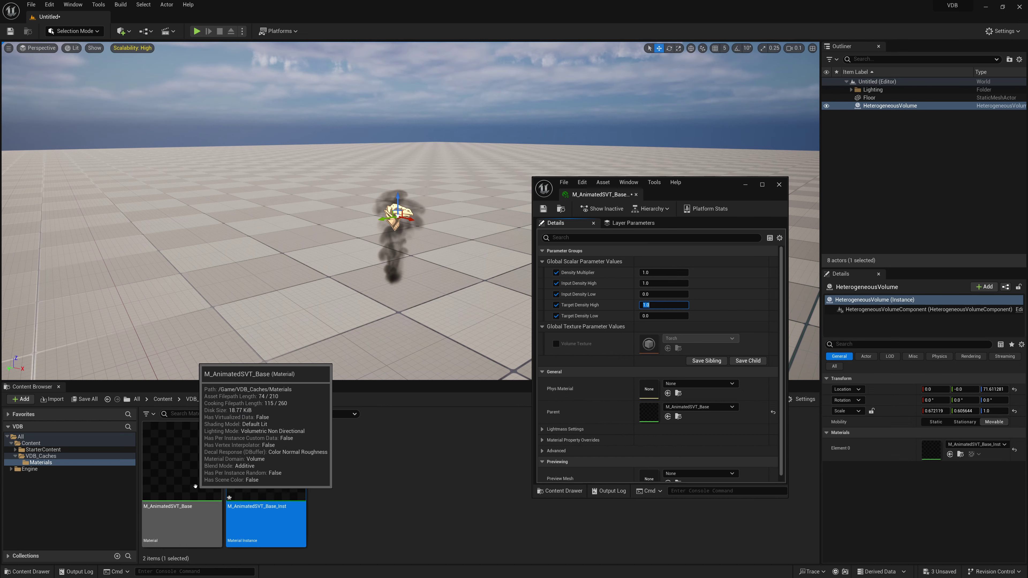
Examine the density remapping and multiplier nodes in the M_AnimatedSVT_Base material graph, and close the material.
double_click(190, 496)
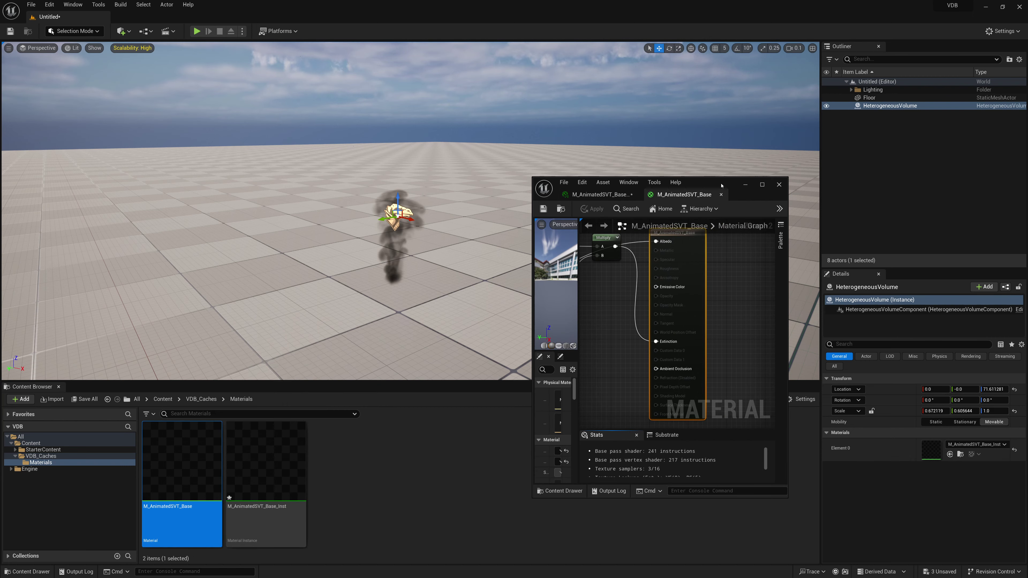
double_click(721, 186)
right_click_drag(427, 216, 794, 335)
scroll(477, 168, "up", 2)
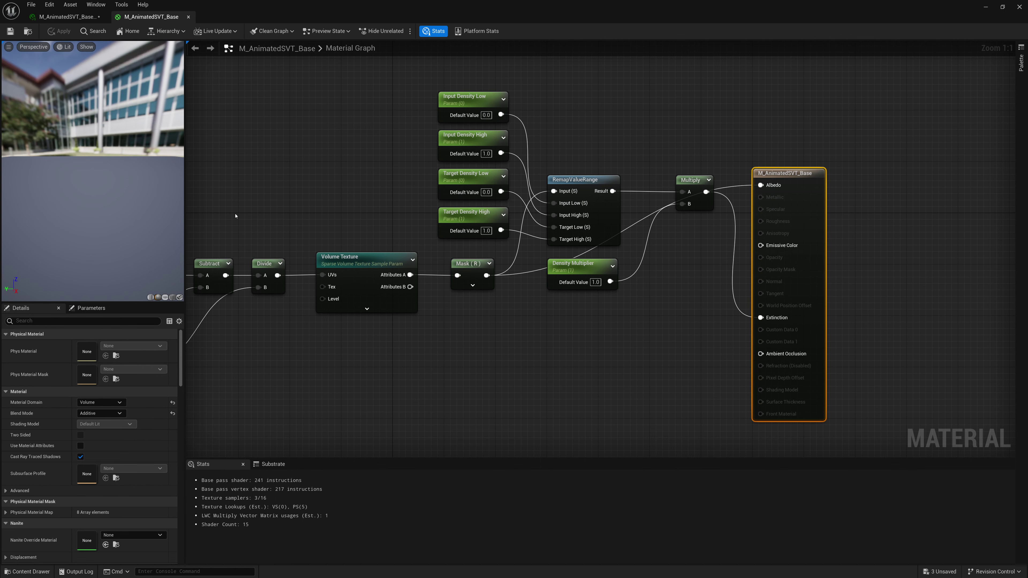
left_click(188, 17)
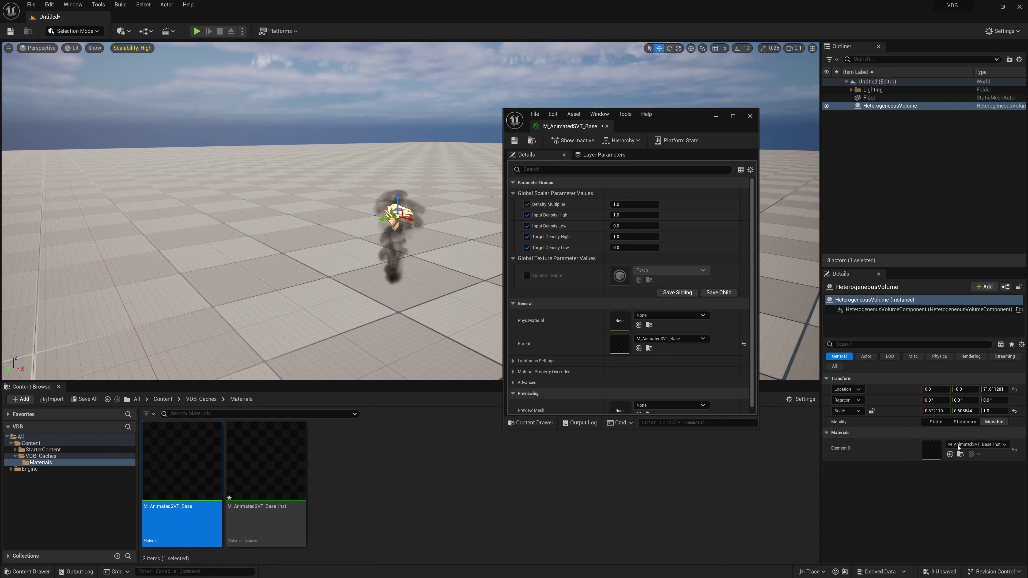
Preview the smoke's playback by enabling Animate on the HeterogeneousVolumeComponent, and disable Animate again.
left_click(879, 310)
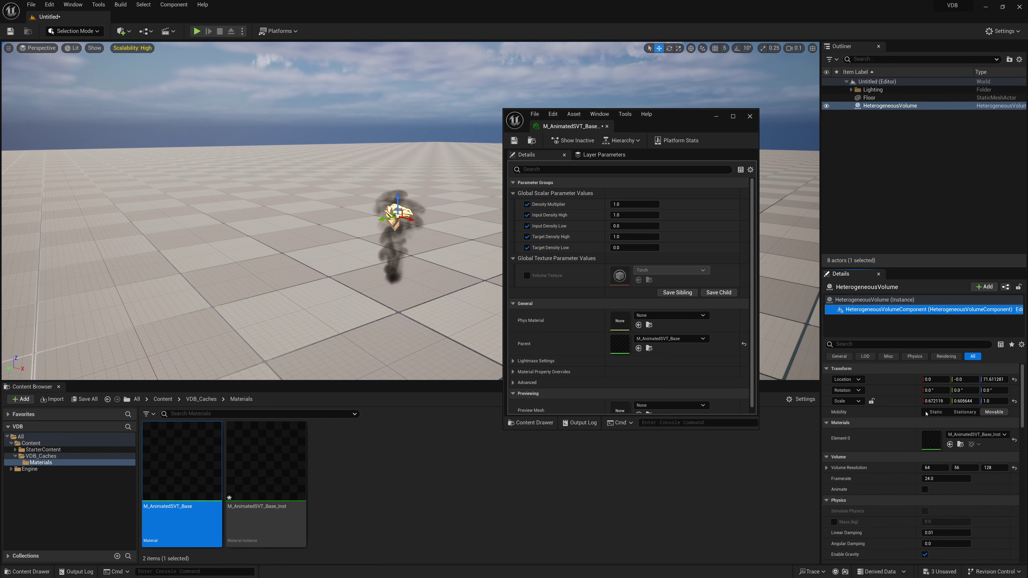
left_click(924, 489)
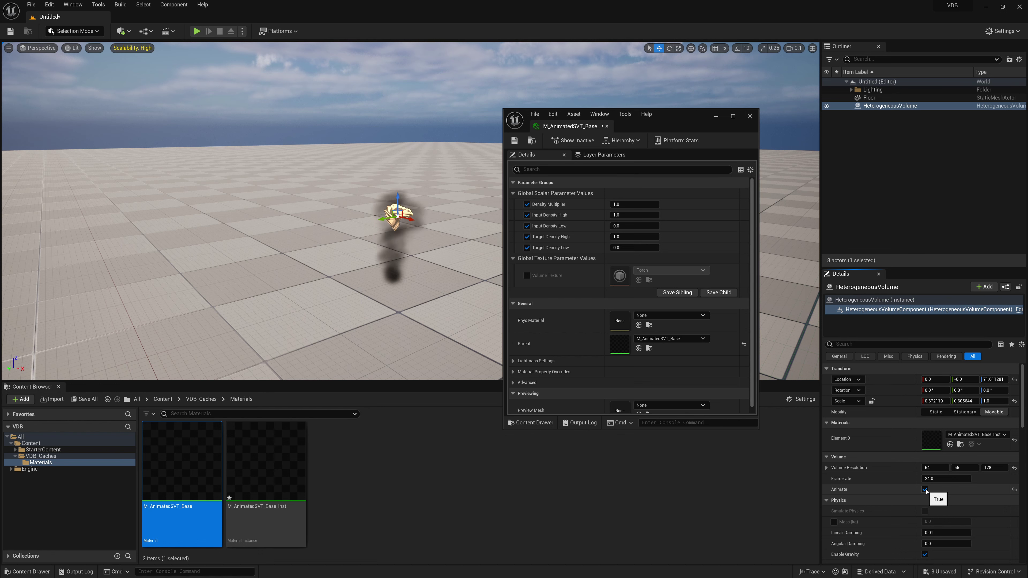
left_click(925, 490)
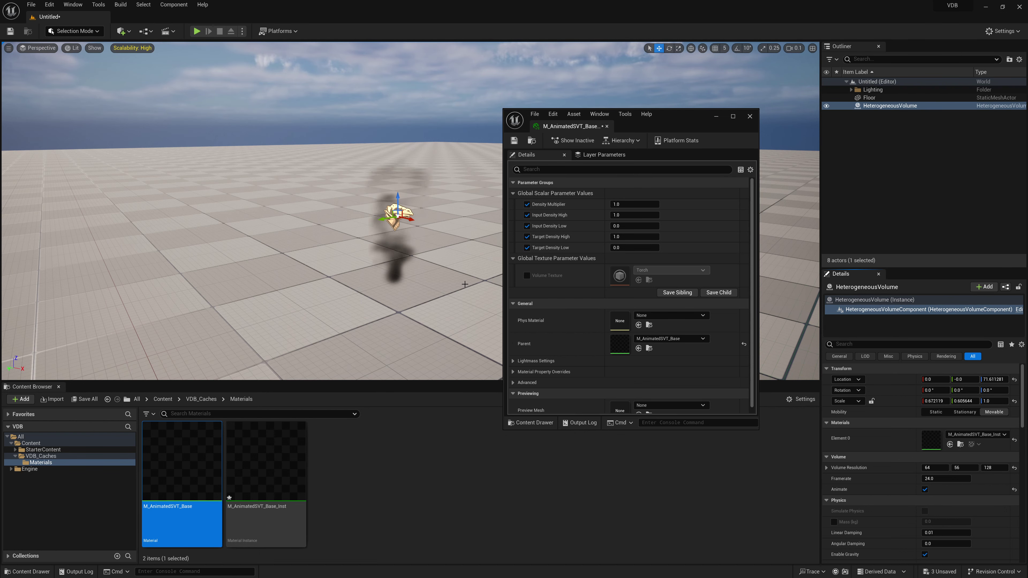
left_click(925, 489)
scroll(420, 247, "up", 3)
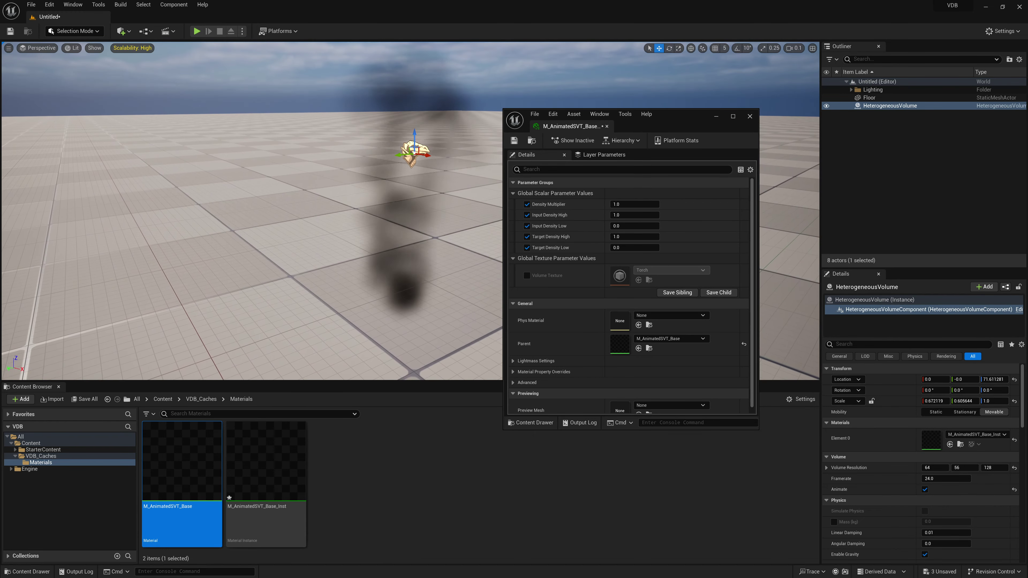
right_click_drag(420, 246, 392, 268)
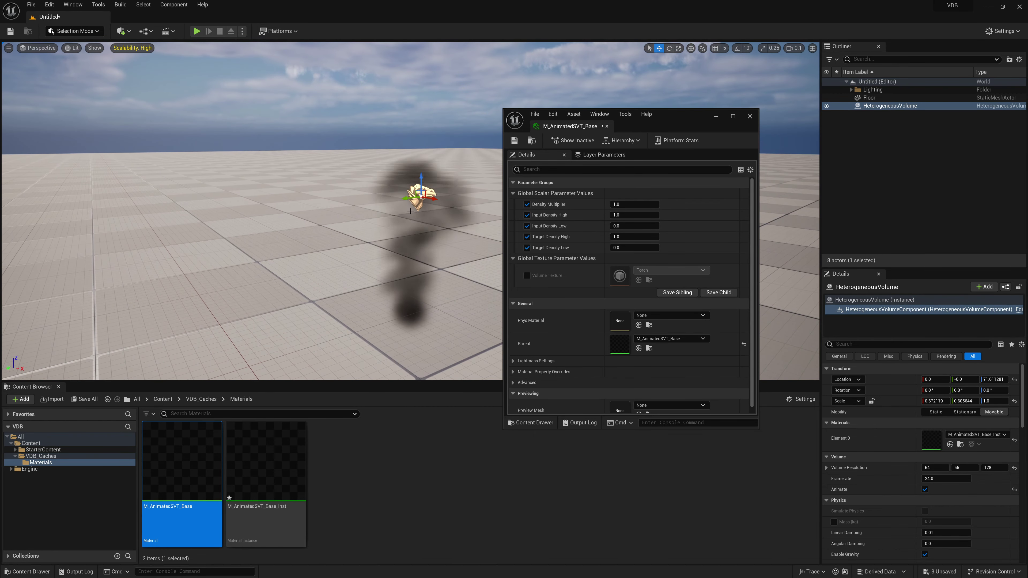
left_click(925, 491)
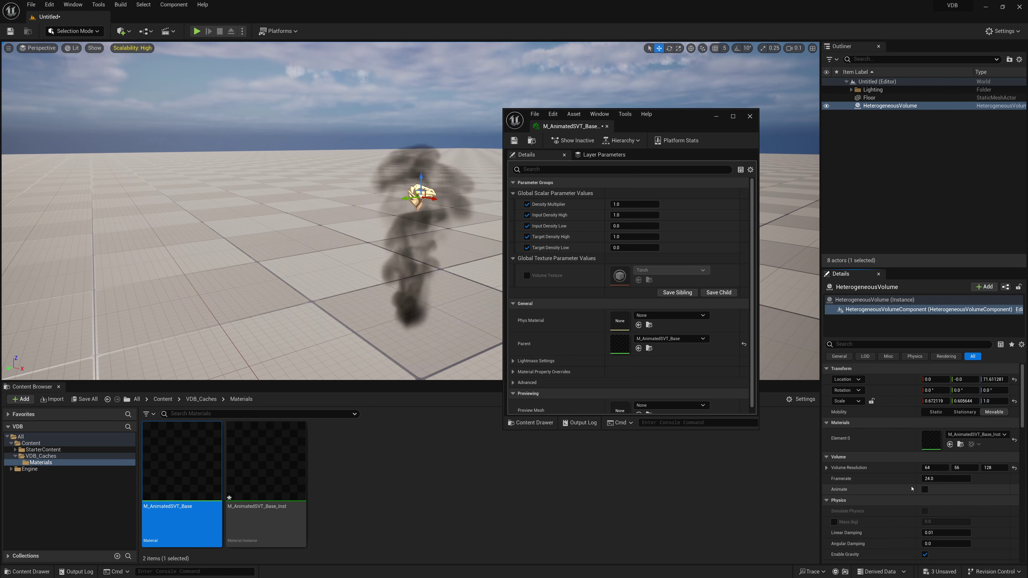
Compare Density Multiplier values of 2 and 1 in the material instance, and leave it set to 2.
left_click(644, 204)
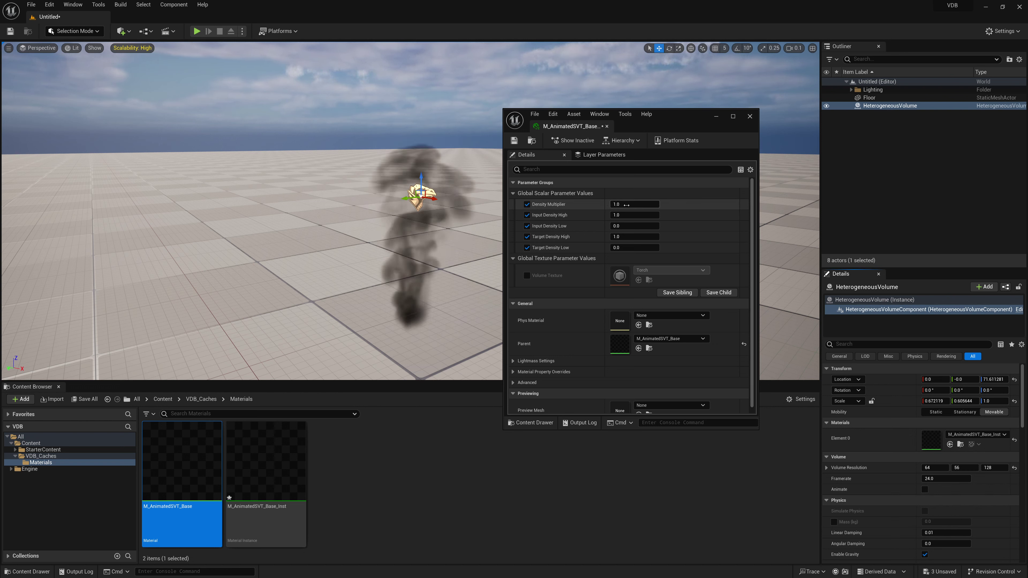
type("2")
key("Return")
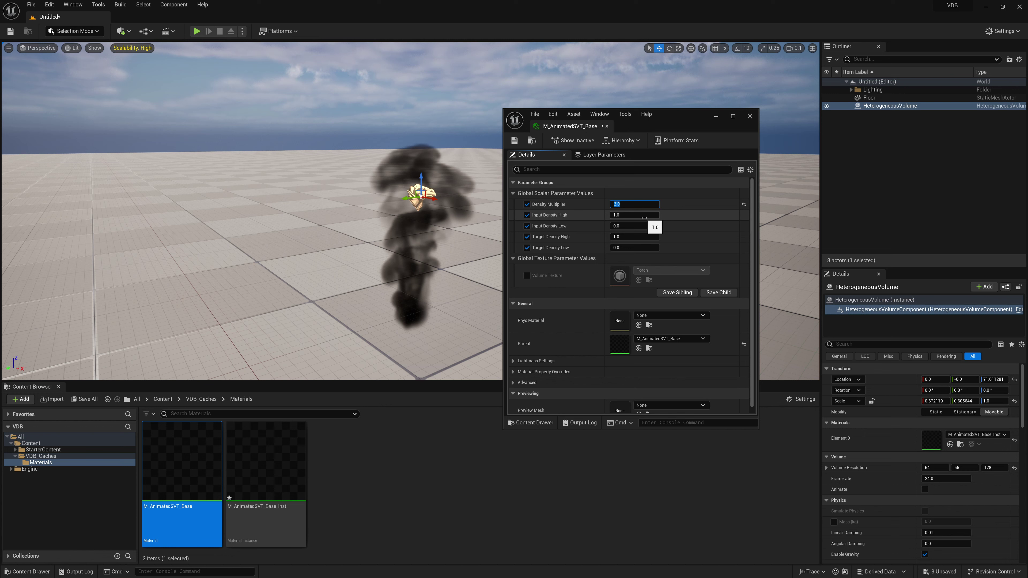
type("1")
key("Return")
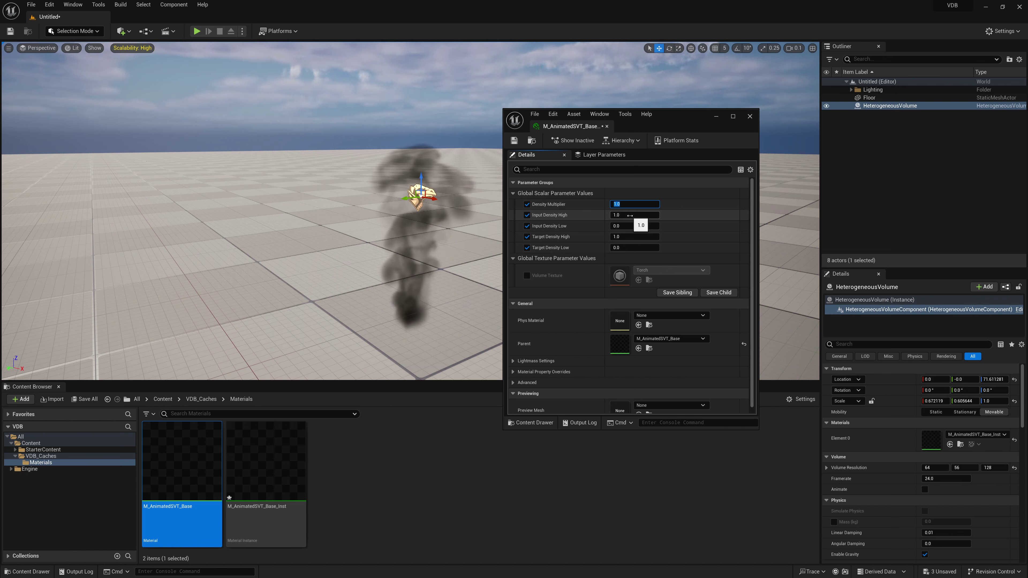
type("2")
key("Return")
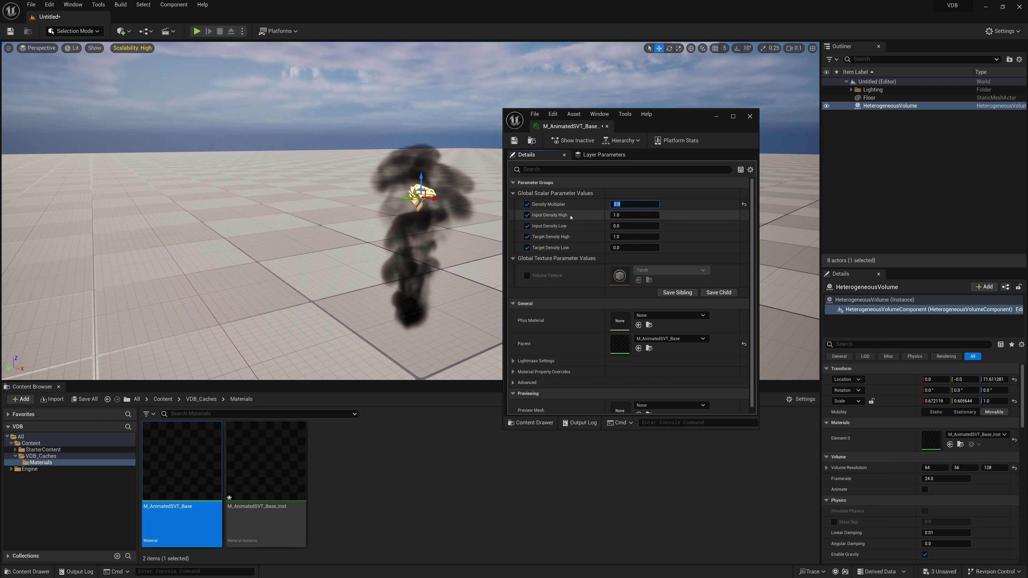
Try Target Density High values of 0.5 and 0.1 in the material instance, and restore it to 1.
left_click(624, 215)
left_click(627, 237)
type("0.5")
key("Return")
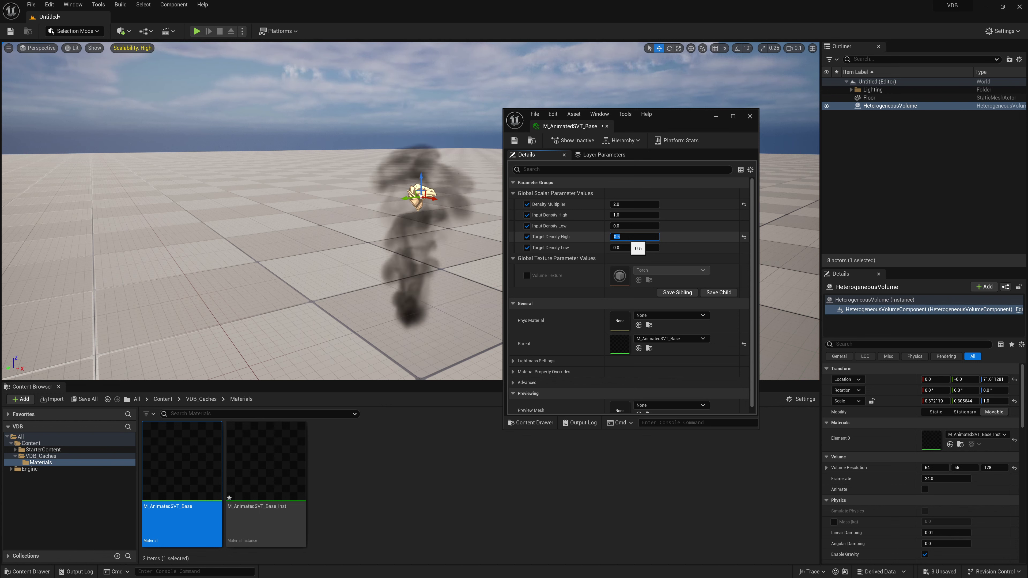
type("0.1")
key("Return")
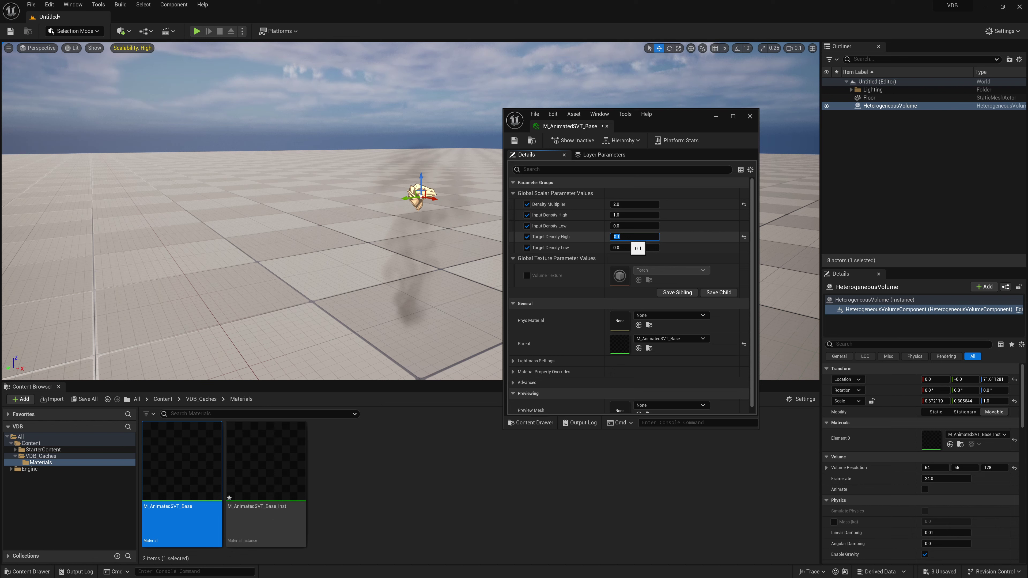
type("1")
key("Return")
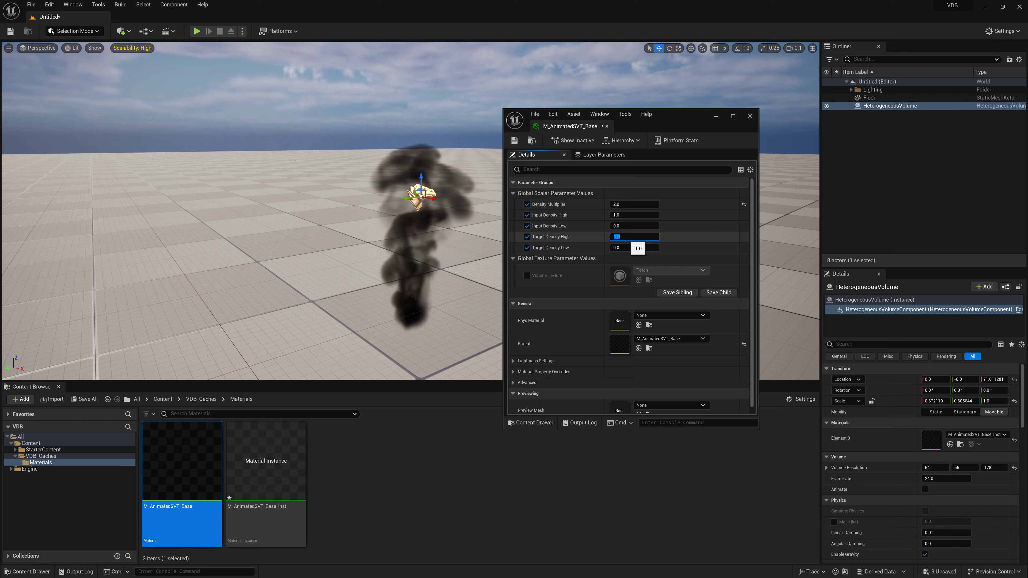
Try Input Density Low values of 0.2, 0.3 and 0.1 in the material instance, and restore it to 0.
left_click(624, 227)
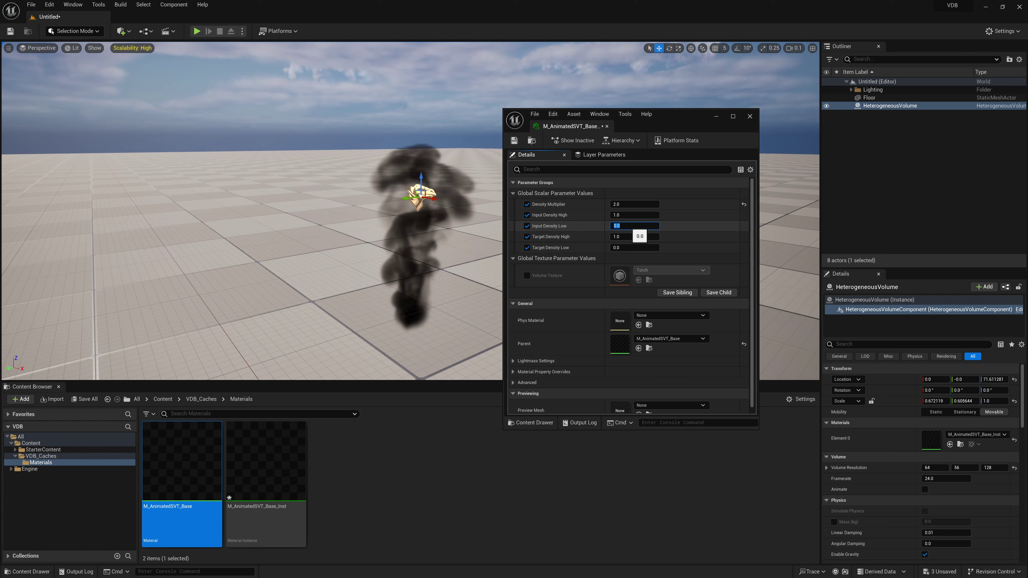
type("0.2")
key("Return")
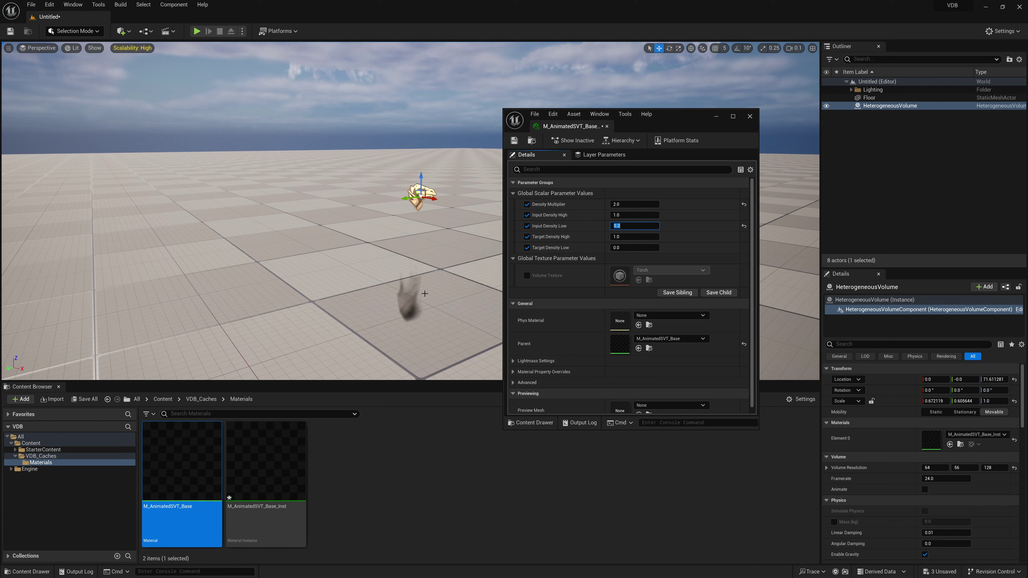
type("0.3")
key("Return")
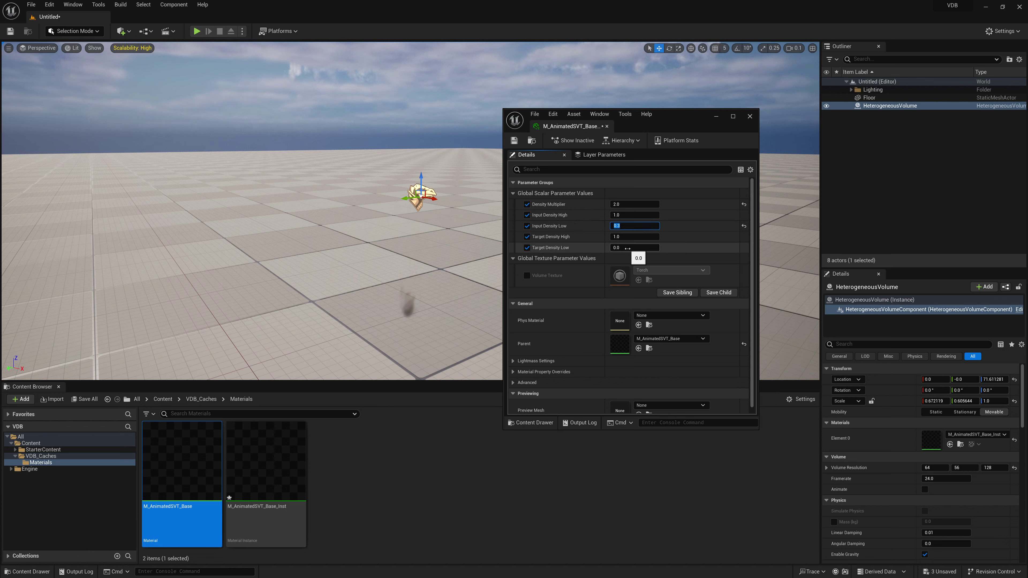
type(".1")
key("Return")
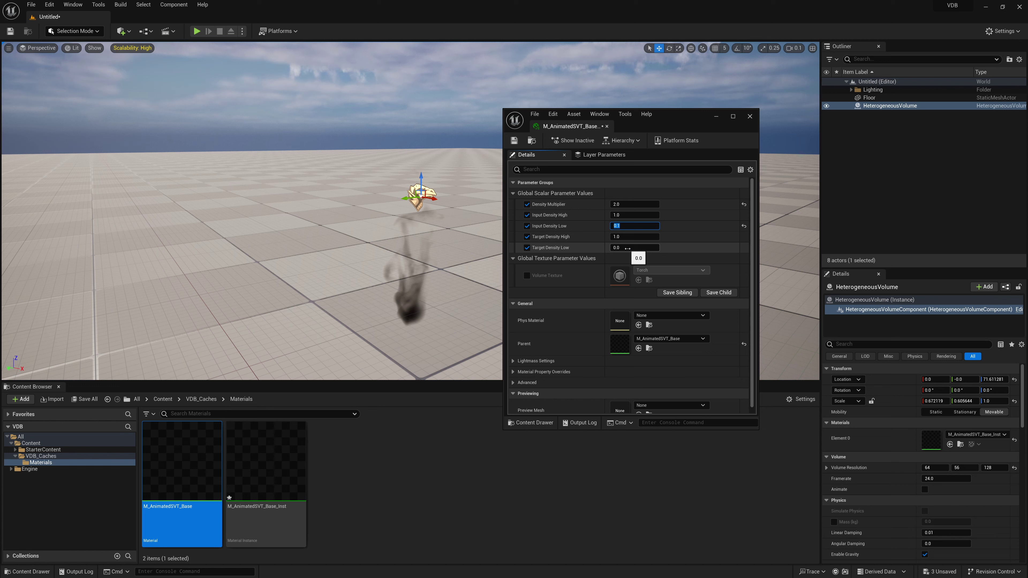
type("0")
key("Return")
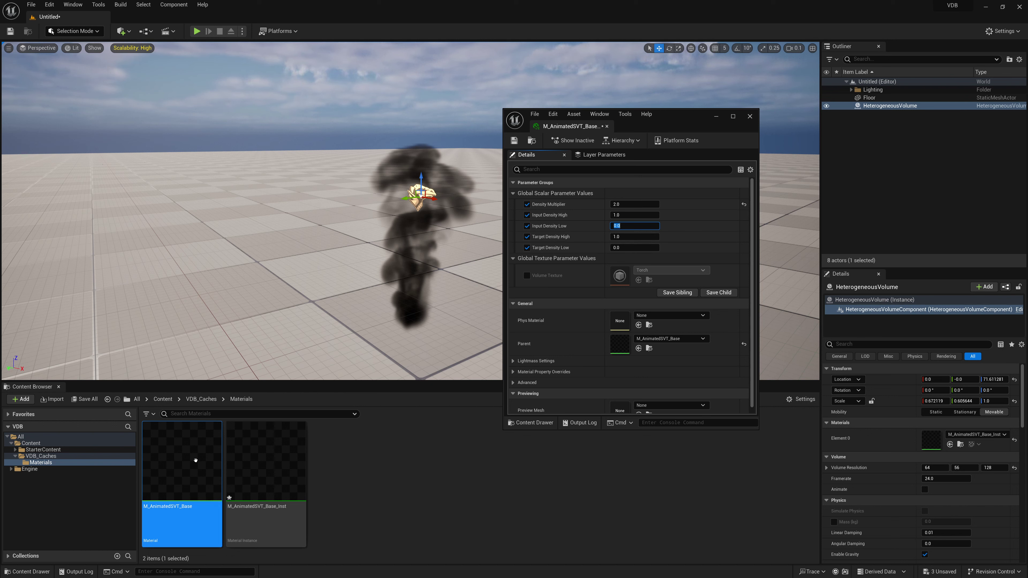
Open the M_AnimatedSVT_Base material graph in a maximized editor and move the material output node farther from the Multiply node.
mouse_move(193, 465)
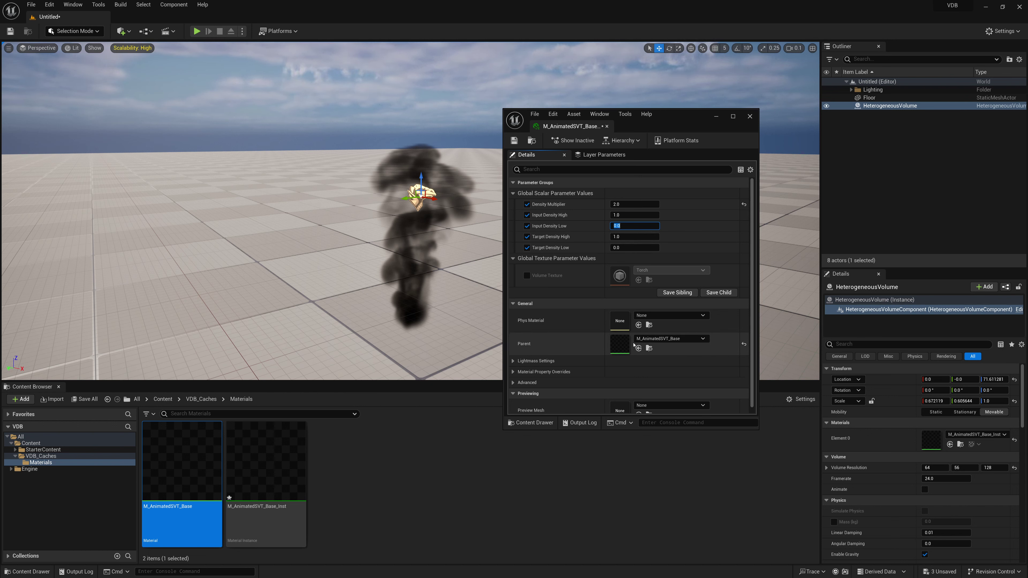
double_click(195, 468)
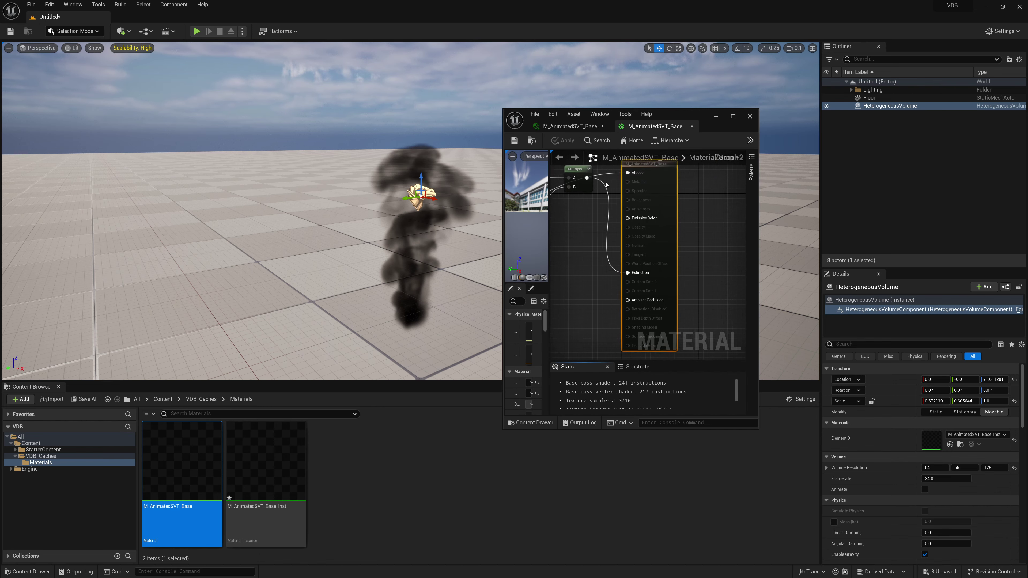
double_click(691, 116)
right_click_drag(443, 204, 946, 333)
scroll(911, 340, "up", 1)
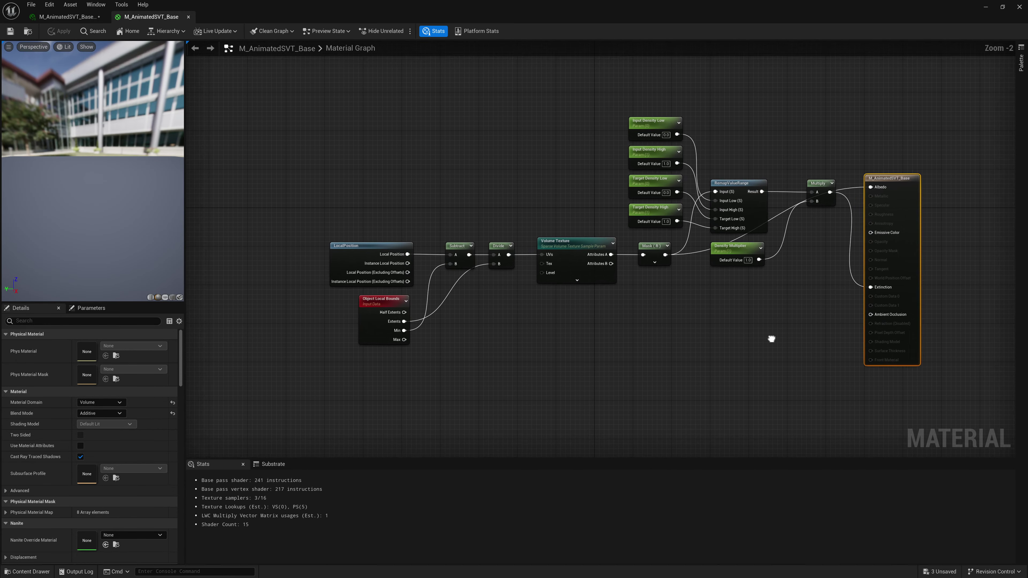
scroll(771, 340, "down", 1)
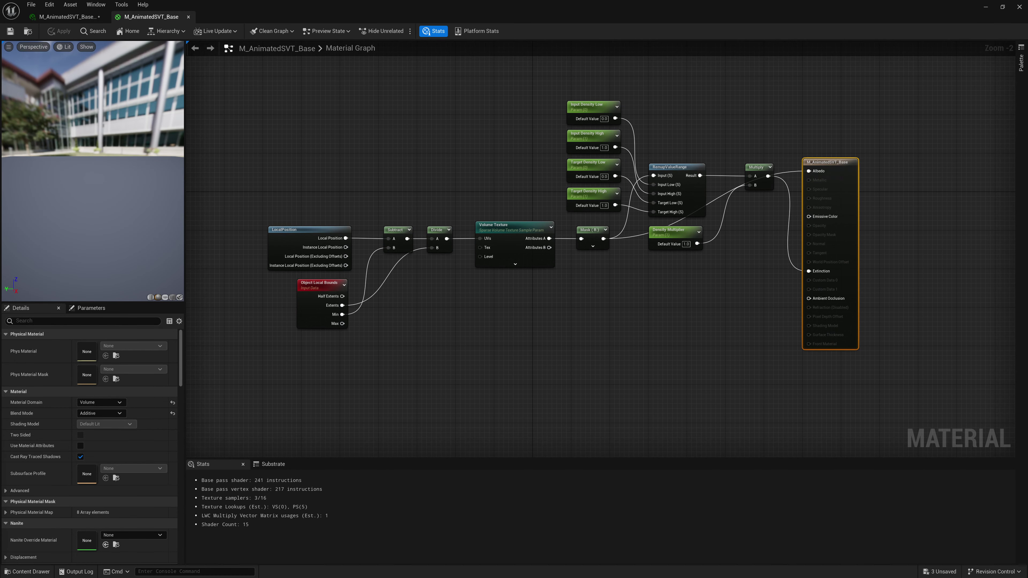
right_click_drag(674, 269, 608, 264)
scroll(611, 264, "up", 2)
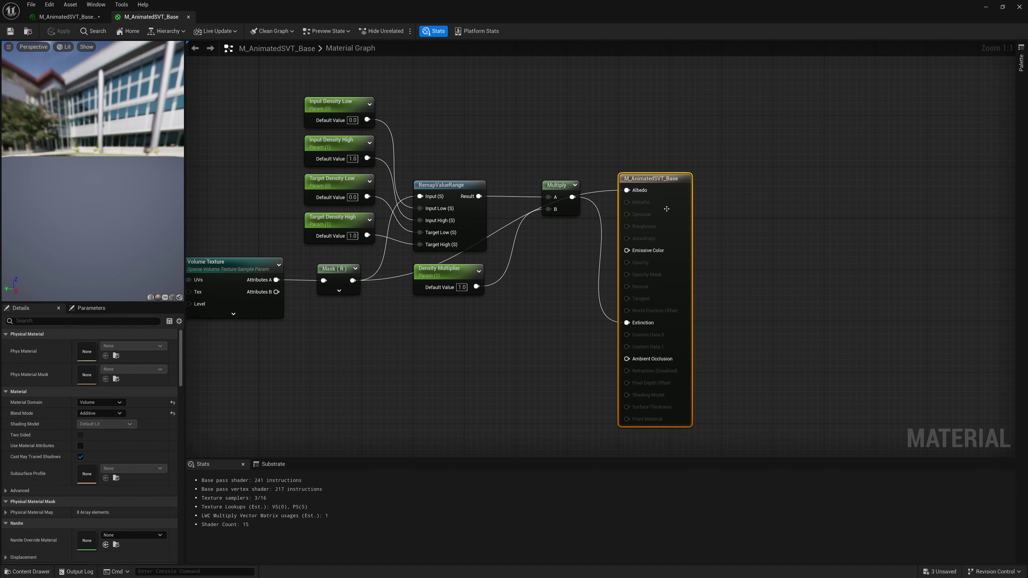
left_click_drag(666, 209, 778, 212)
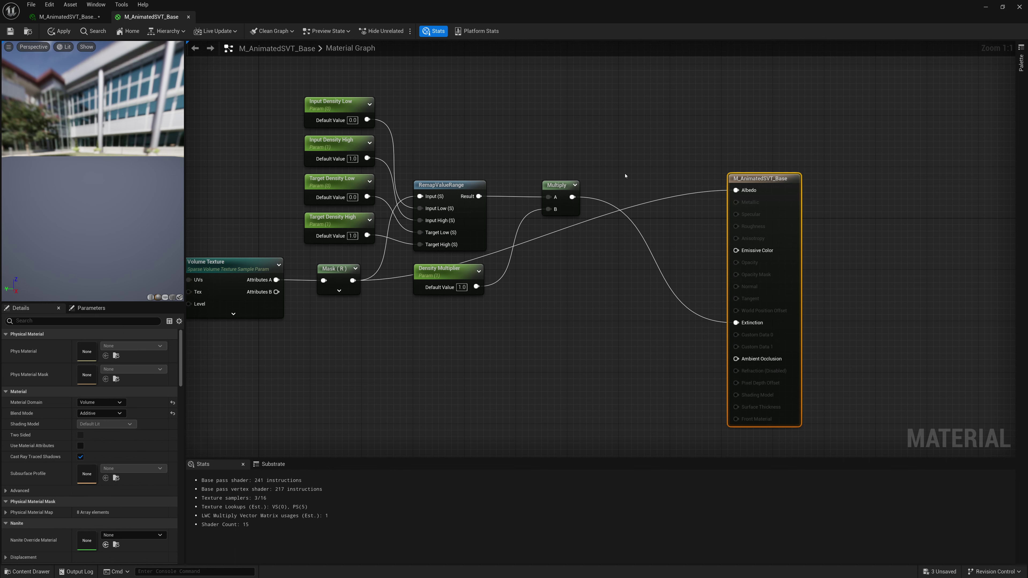
Add a StaticSwitchParameter named Override Volume Color, connect its output to Albedo, and move the material output node farther away.
right_click_drag(622, 158, 622, 157)
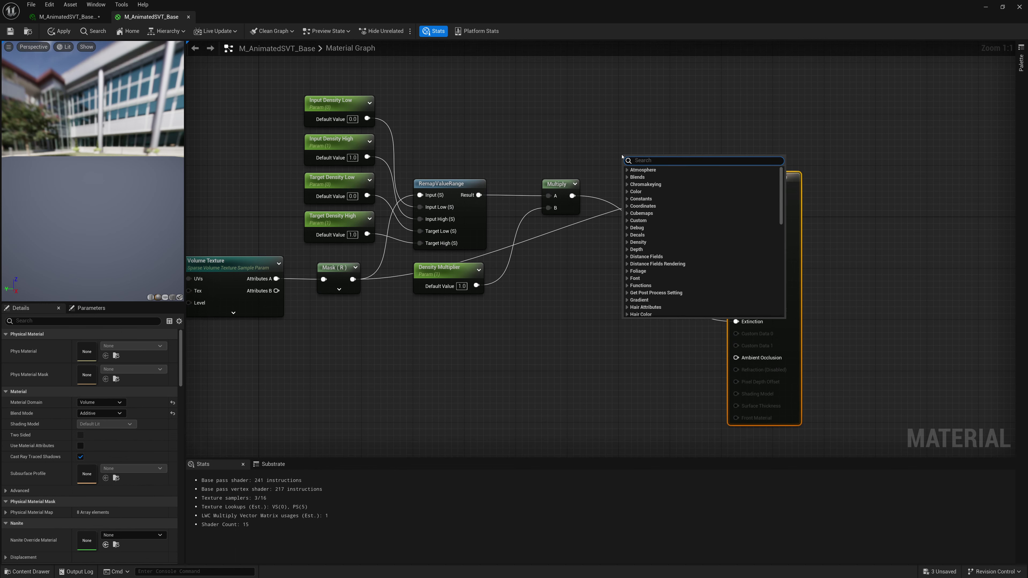
type("Static Para")
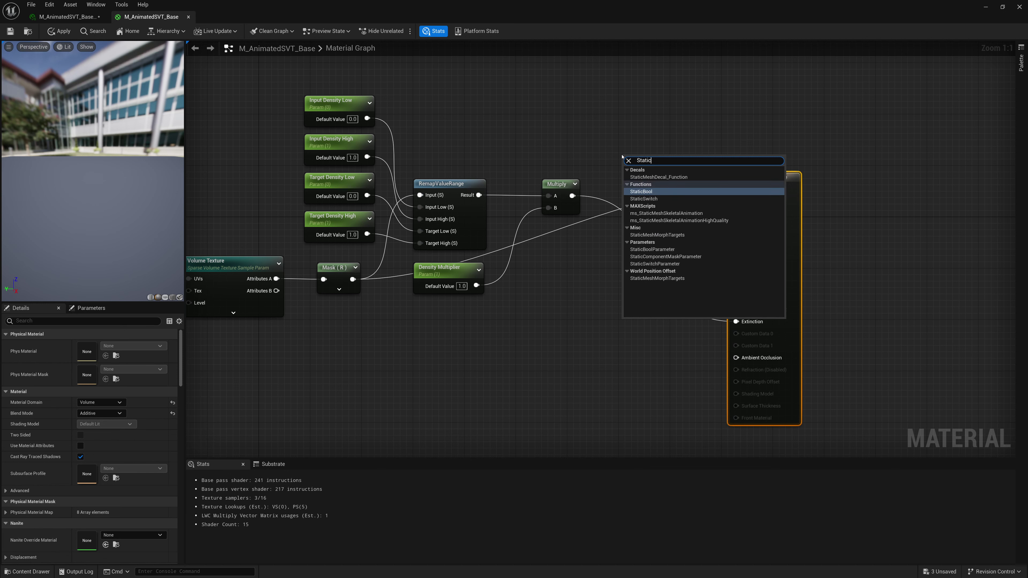
key("Down")
key("Down")
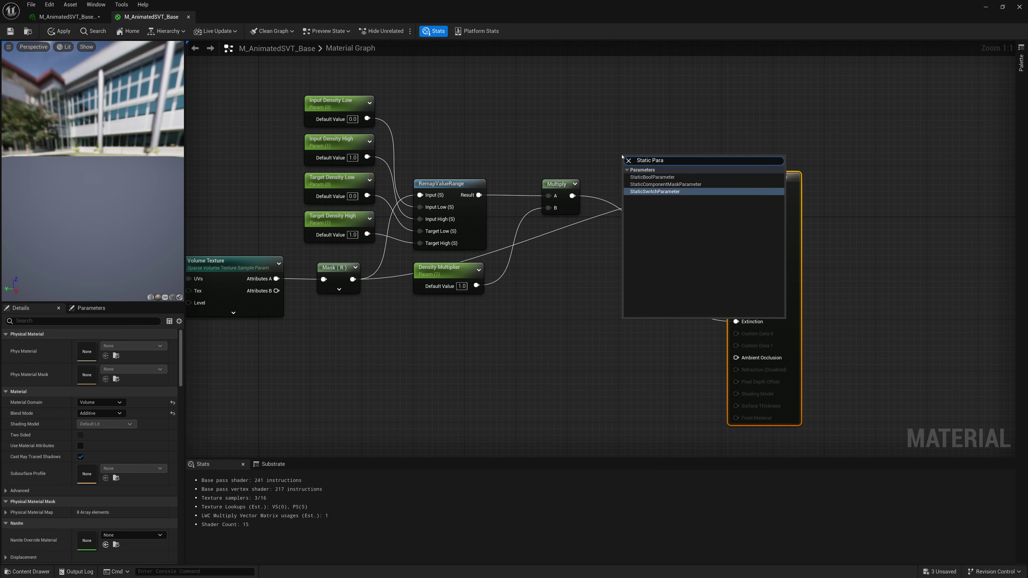
key("Return")
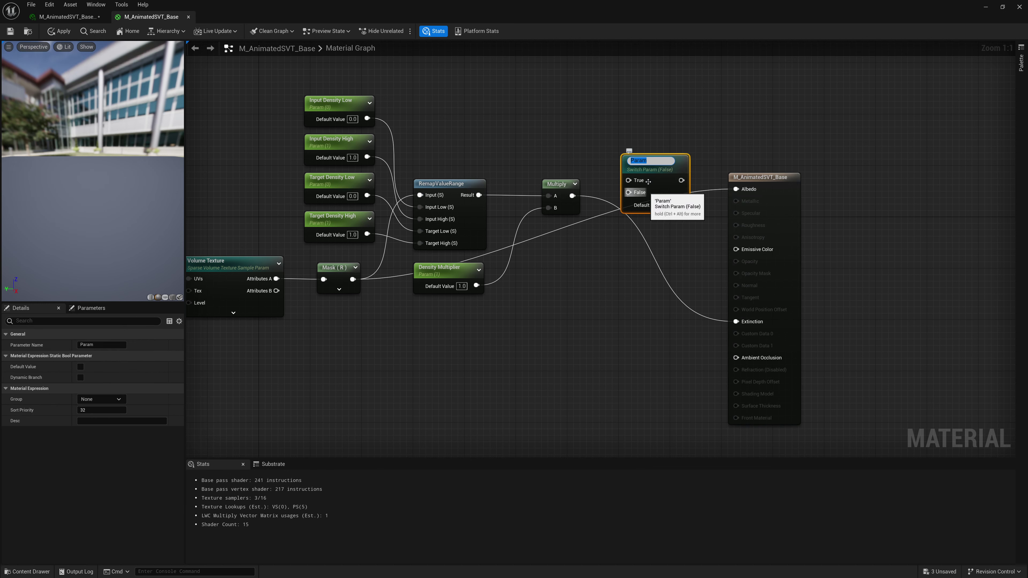
type("O")
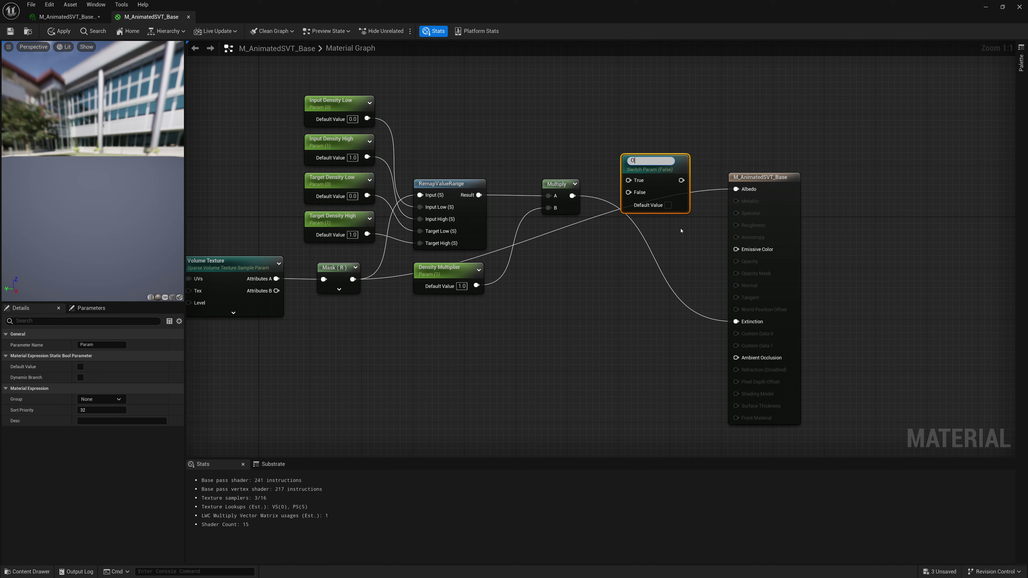
type("verride Volume Color")
key("Return")
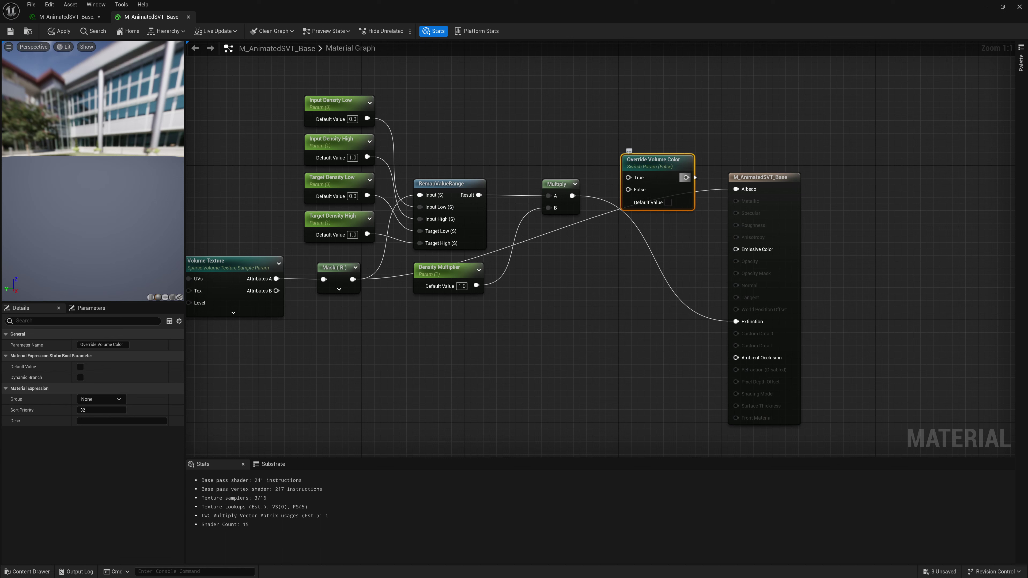
left_click_drag(764, 179, 795, 167)
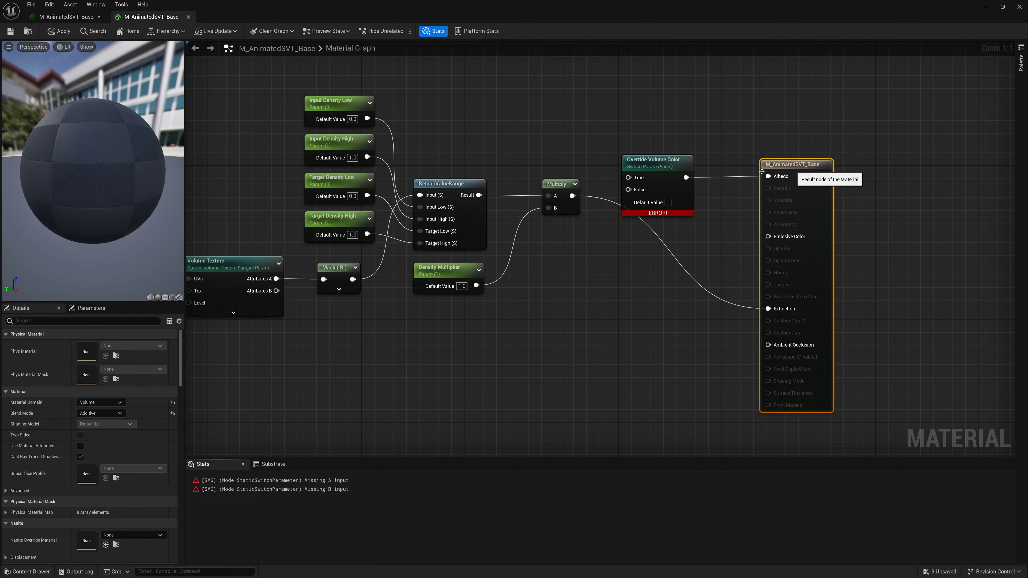
Add a Constant3Vector connected to the True input of Override Volume Color, placing it above the Multiply node.
left_click_drag(655, 166, 572, 109)
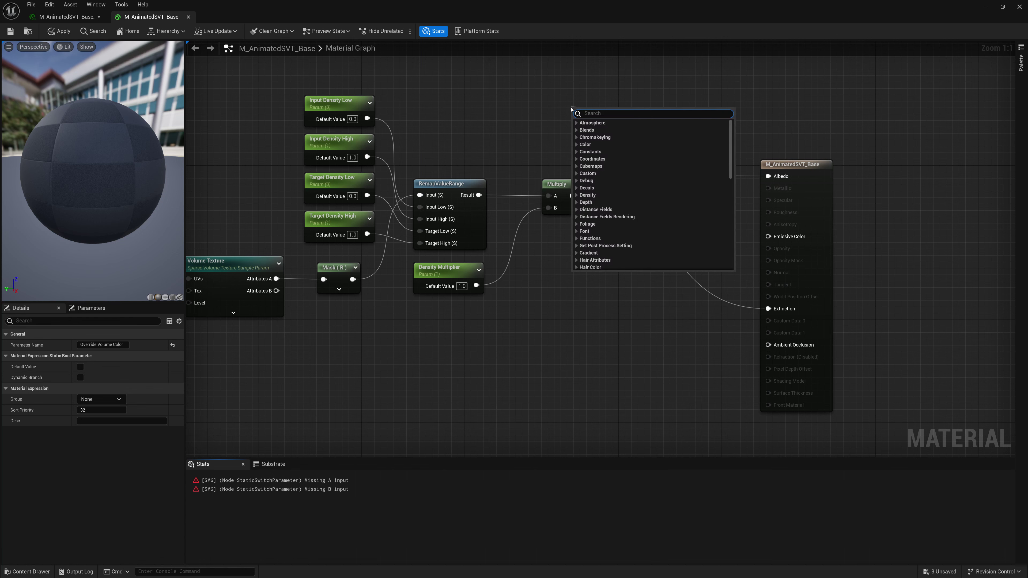
type("const")
left_click(597, 144)
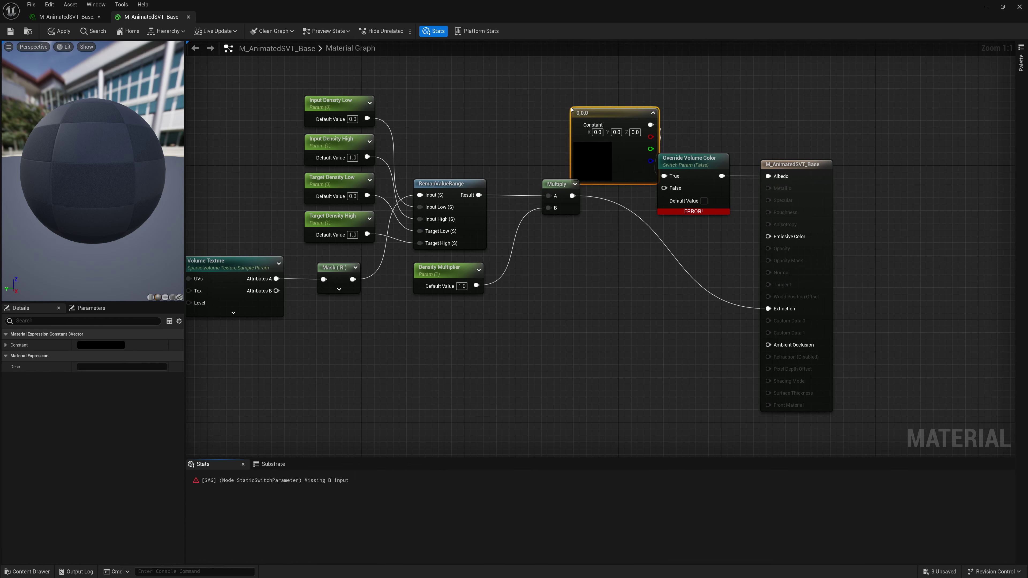
left_click_drag(597, 112, 569, 94)
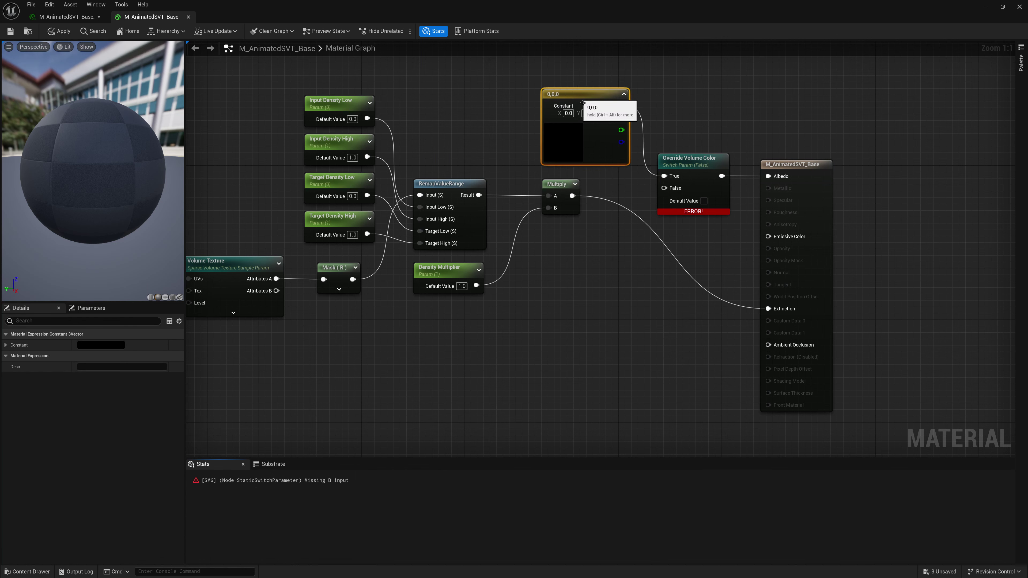
Convert the Constant3Vector to a parameter named Volume Color.
right_click(576, 98)
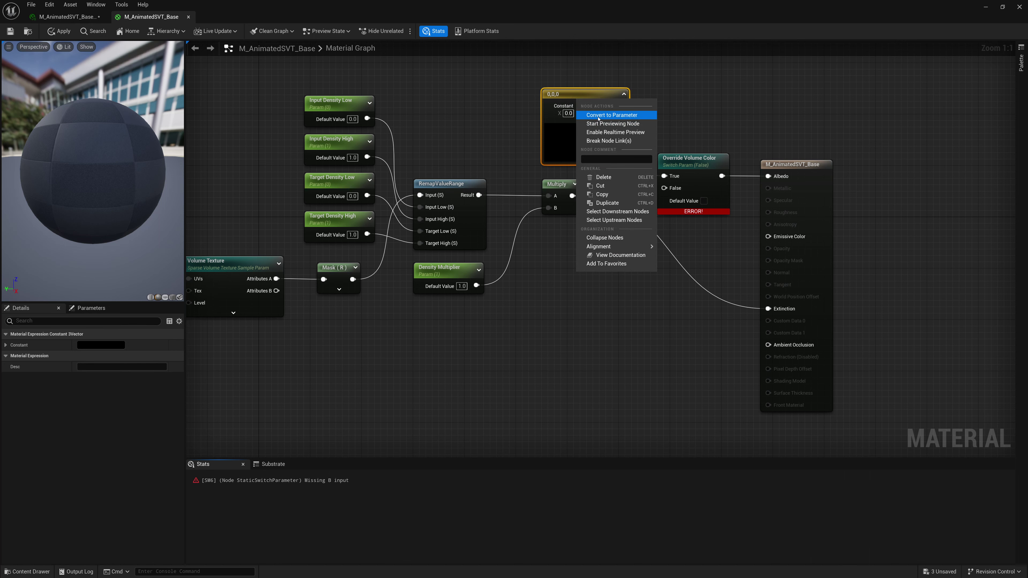
left_click(598, 115)
type("V")
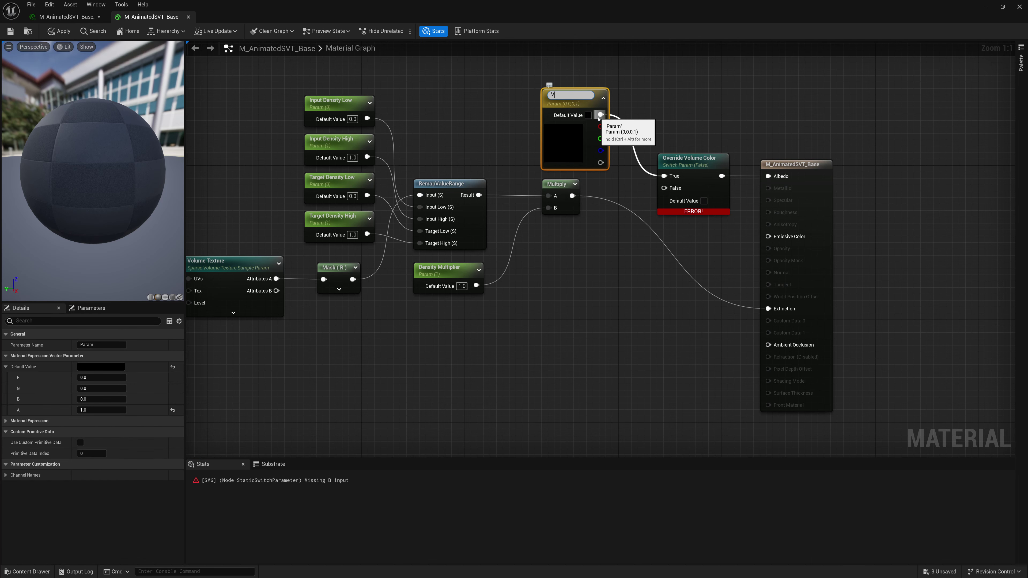
type("olume Color")
key("Return")
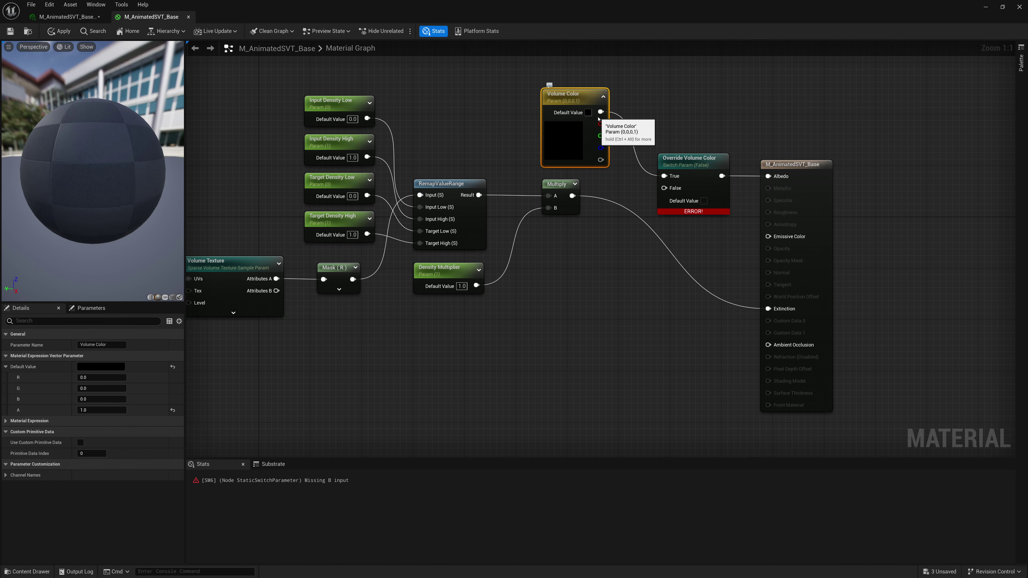
Set the Volume Color parameter's default R, G and B values to 1.
left_click(93, 377)
type("1")
left_click(93, 388)
type("1")
left_click(93, 400)
type("1")
key("Return")
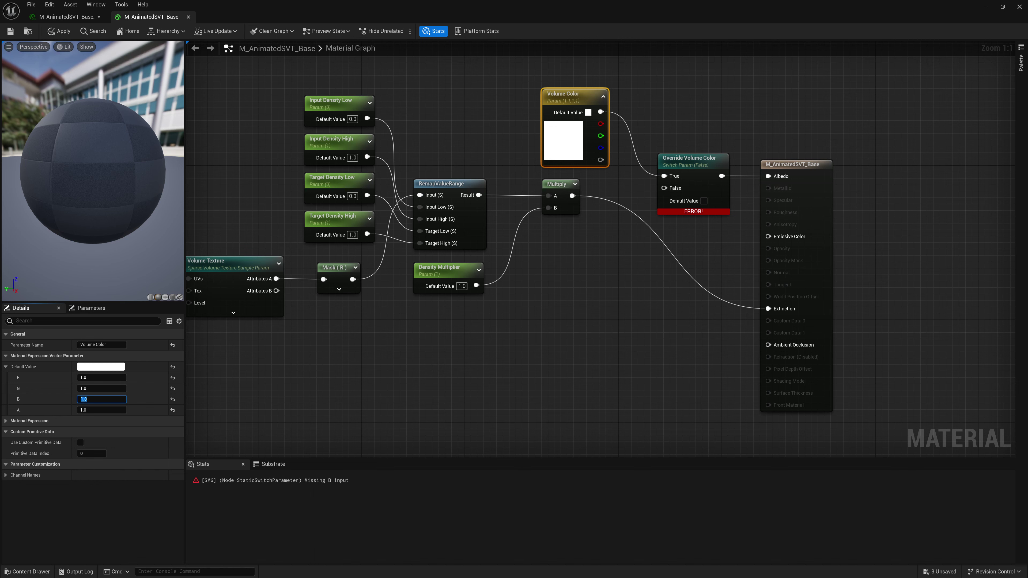
Add a component mask from the Volume Texture's Attributes A output, with only the G channel enabled, below Mask (R).
right_click_drag(436, 363, 565, 275)
left_click_drag(404, 185, 459, 243)
type("Mask C")
key("Return")
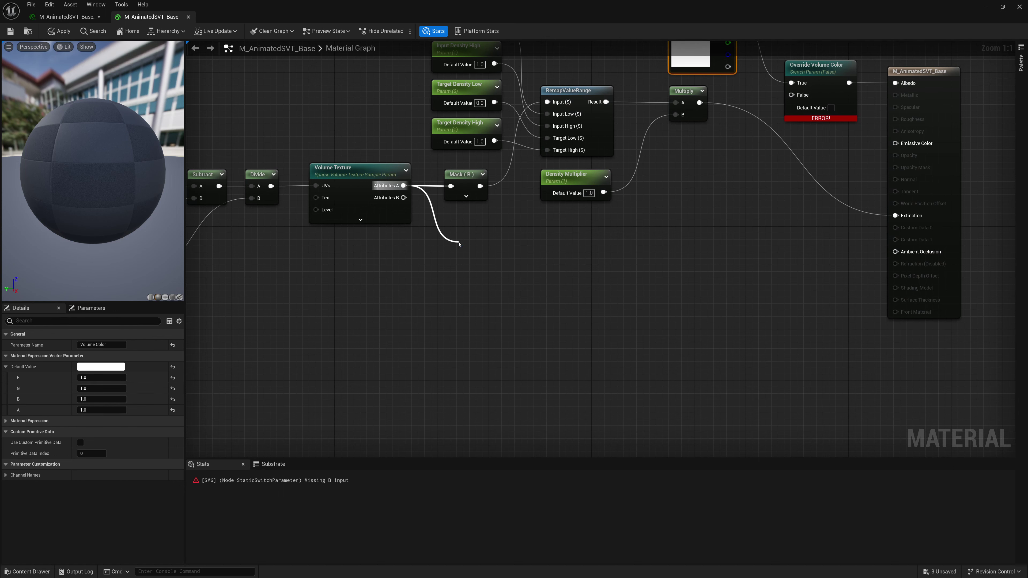
left_click_drag(476, 247, 457, 243)
left_click(80, 346)
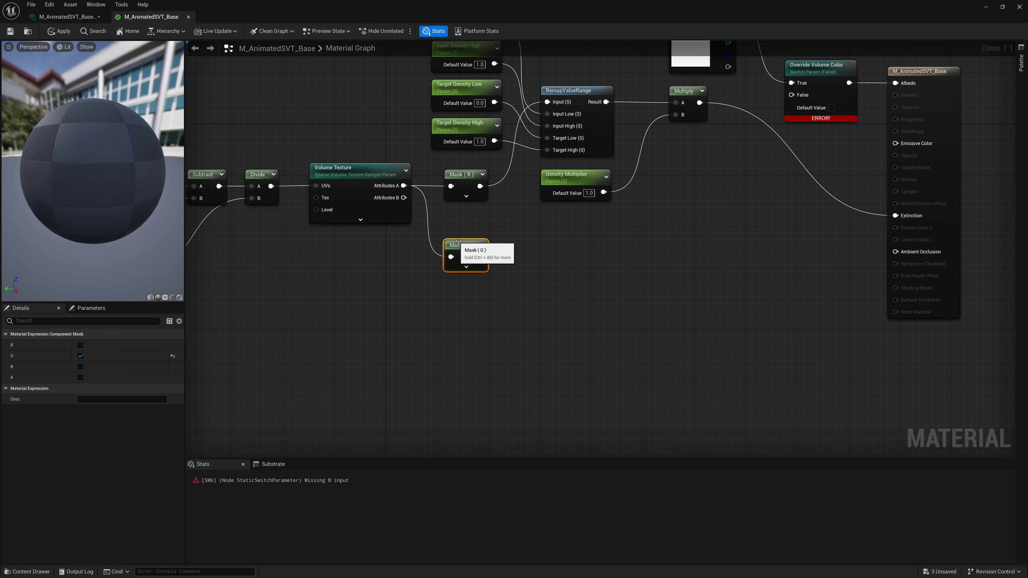
Add a RemapValueRange node beside Mask (G) and connect the mask's output to its Input.
right_click(559, 256)
type("rema")
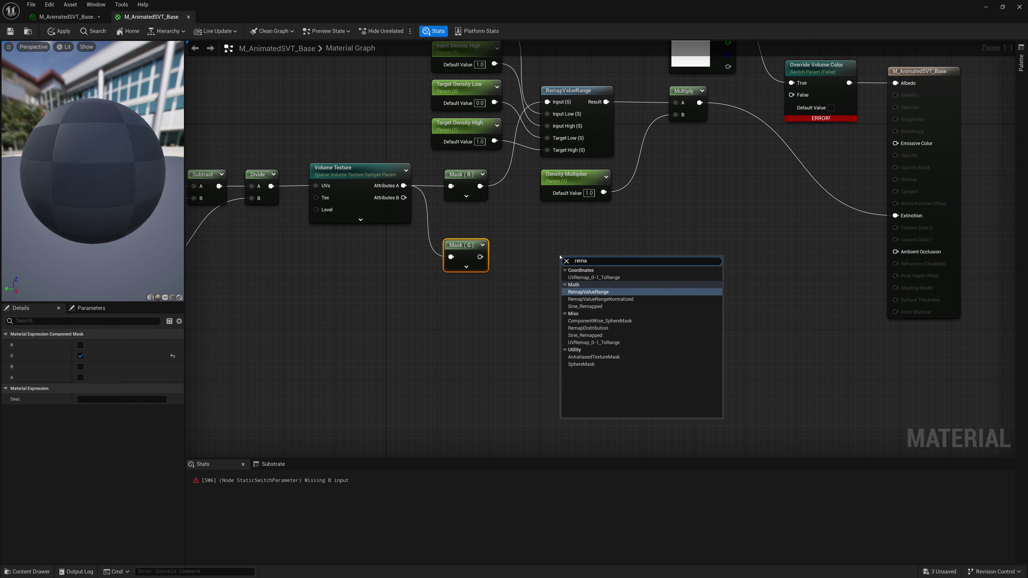
key("Return")
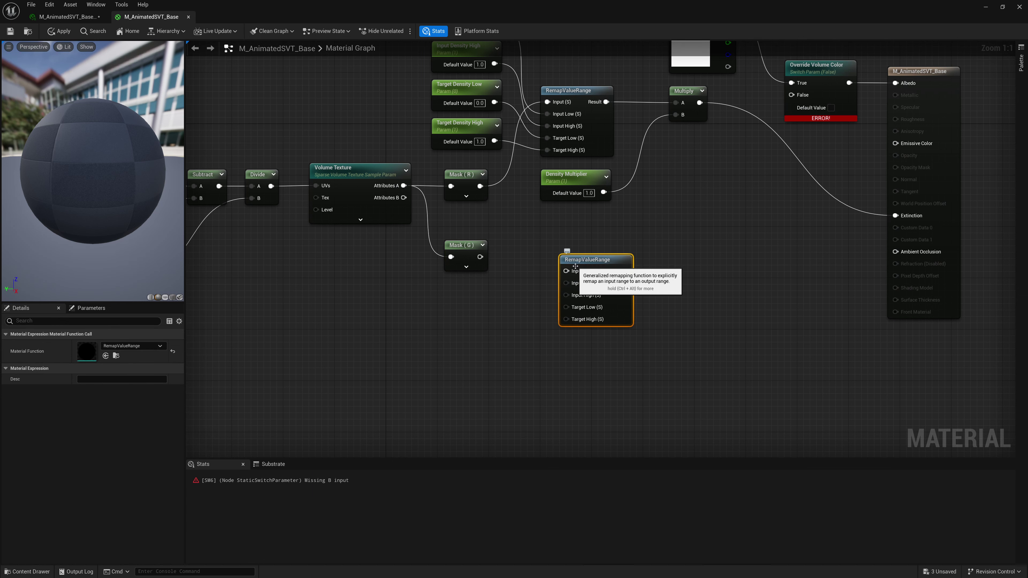
left_click_drag(567, 271, 479, 257)
left_click_drag(597, 260, 578, 249)
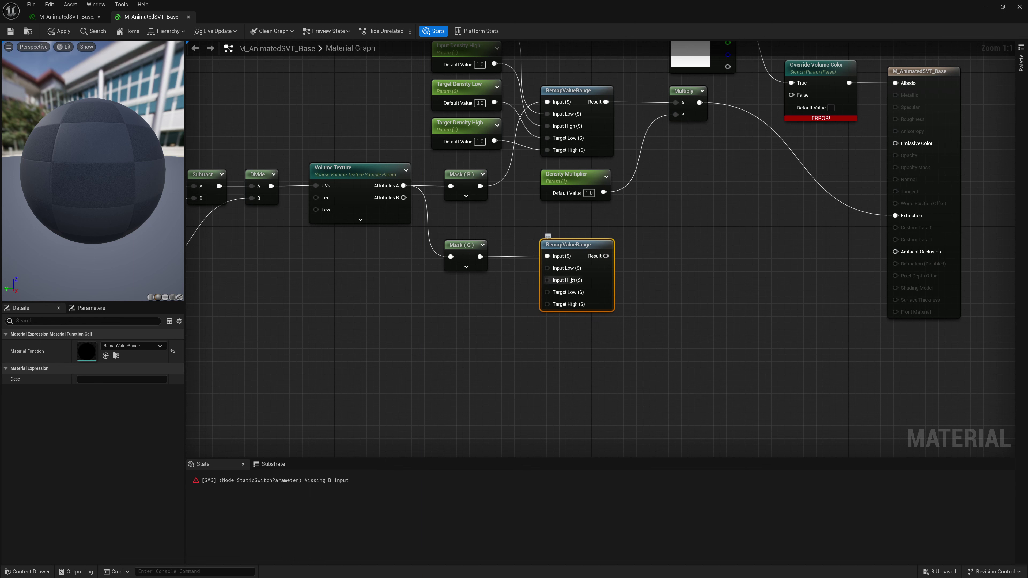
Promote the new RemapValueRange's Input Low to a parameter named Input Temperature Low and place it below Mask (G).
right_click(566, 270)
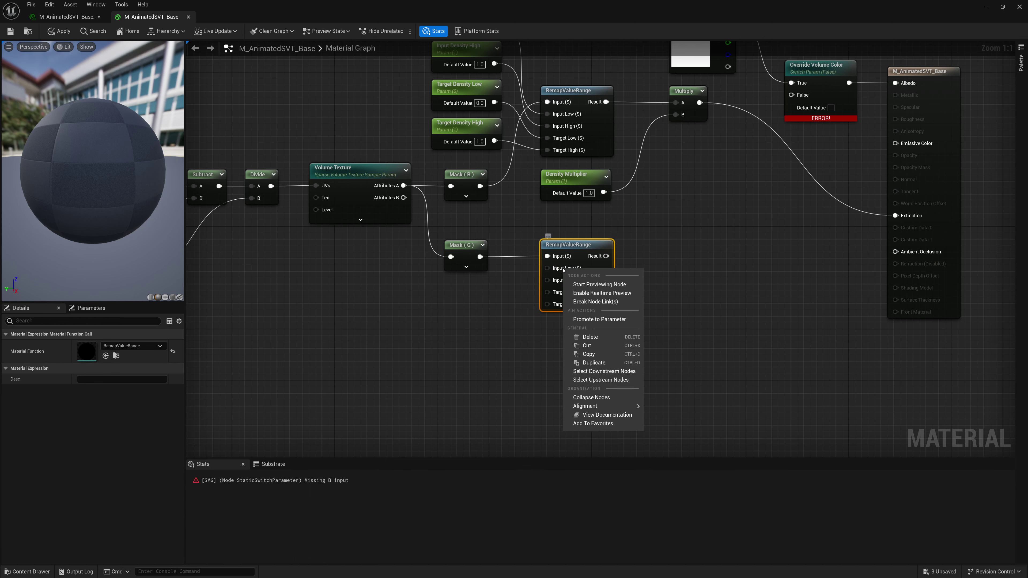
left_click(583, 320)
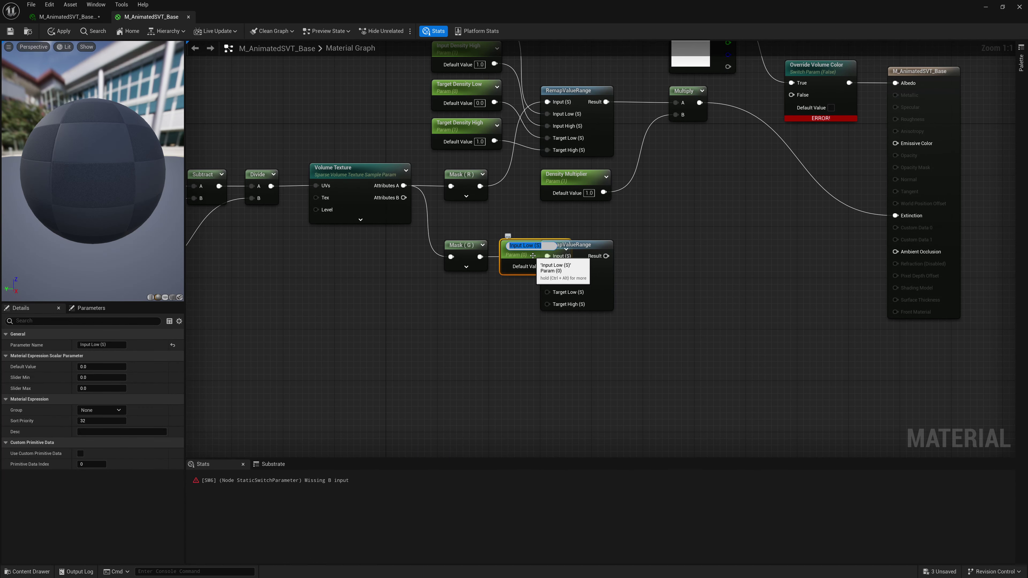
key("BackSpace")
type("Input Temperature Low")
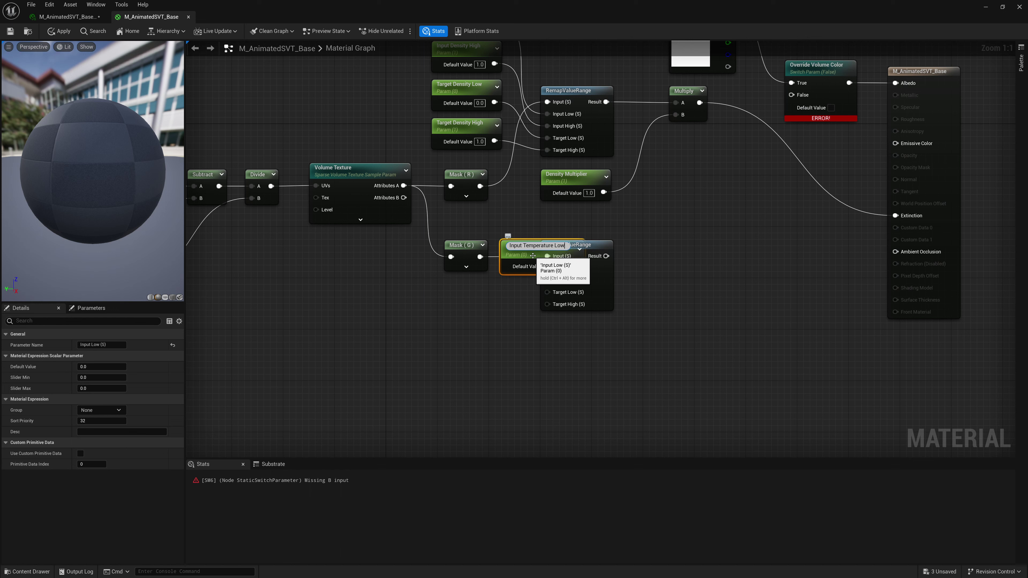
key("Return")
left_click_drag(533, 255, 437, 297)
Promote Input High to a parameter named Input Temperature High, place it below Input Temperature Low, and set its default to 1.
right_click(565, 281)
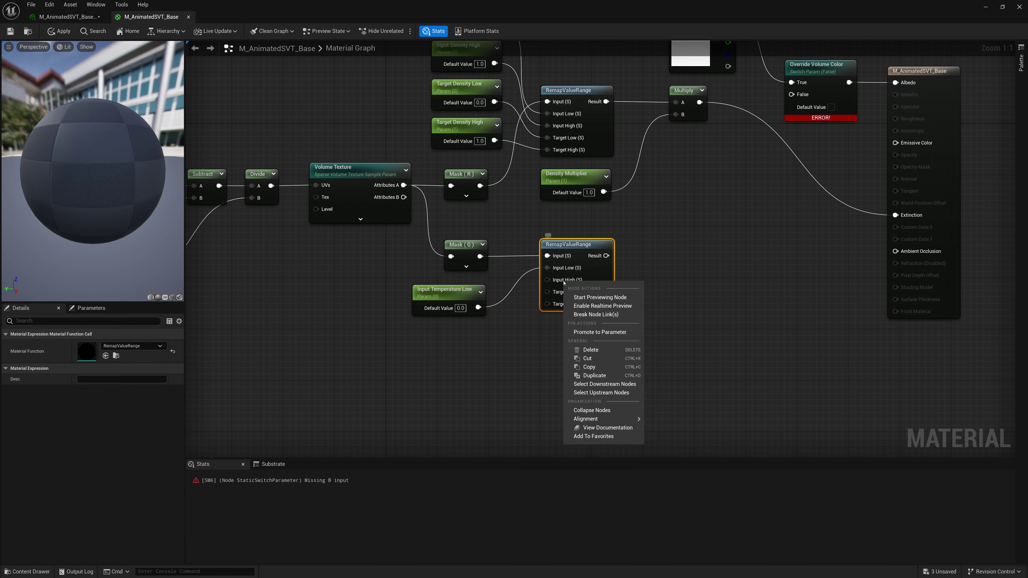
left_click(595, 332)
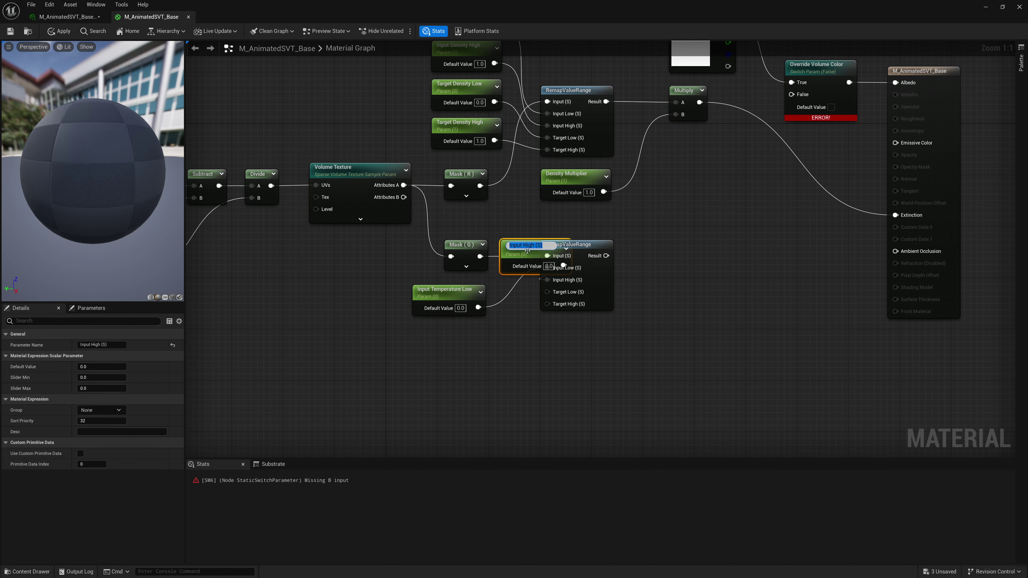
type("Input Tem")
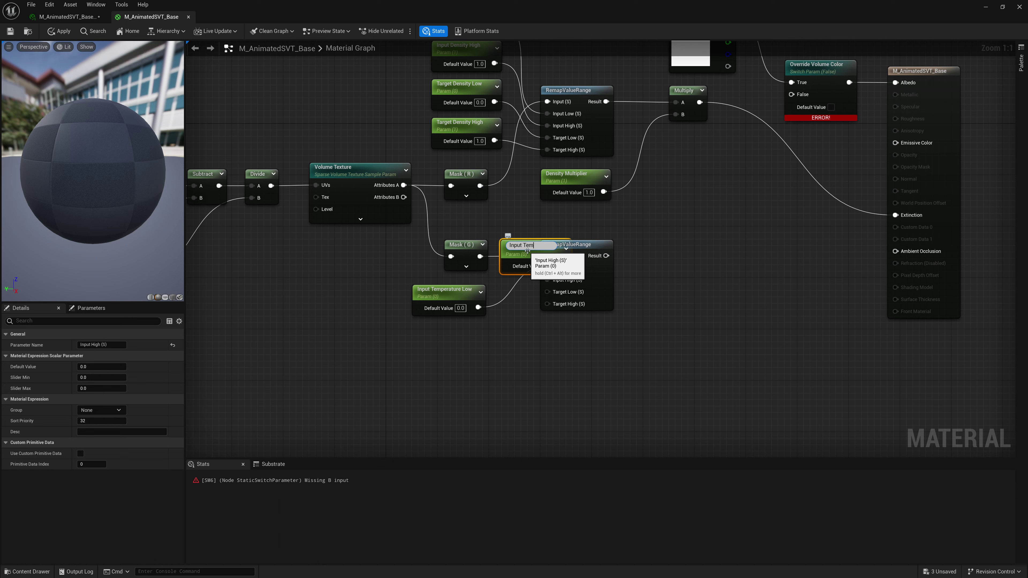
type("perature High")
key("Return")
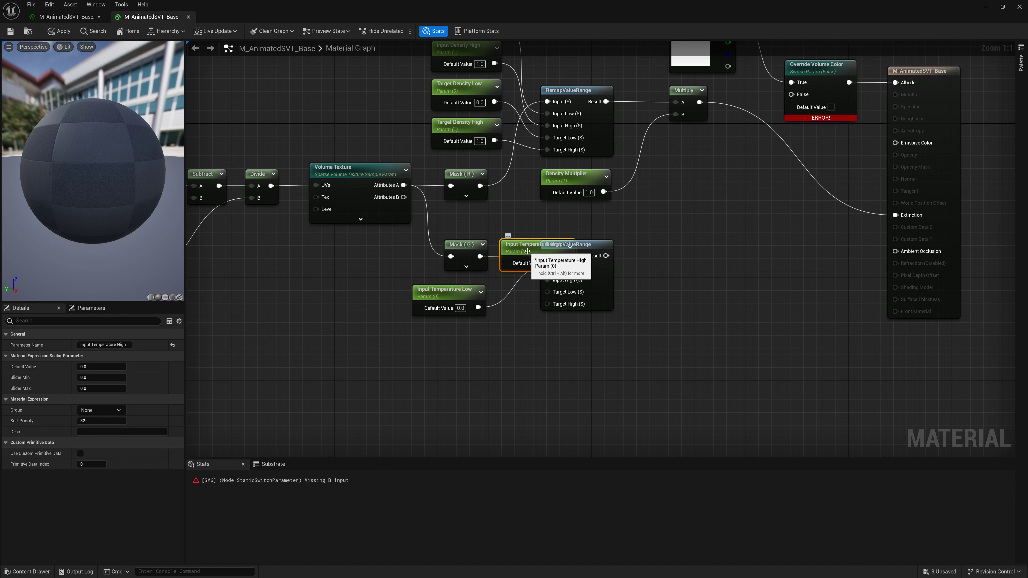
left_click_drag(527, 251, 439, 334)
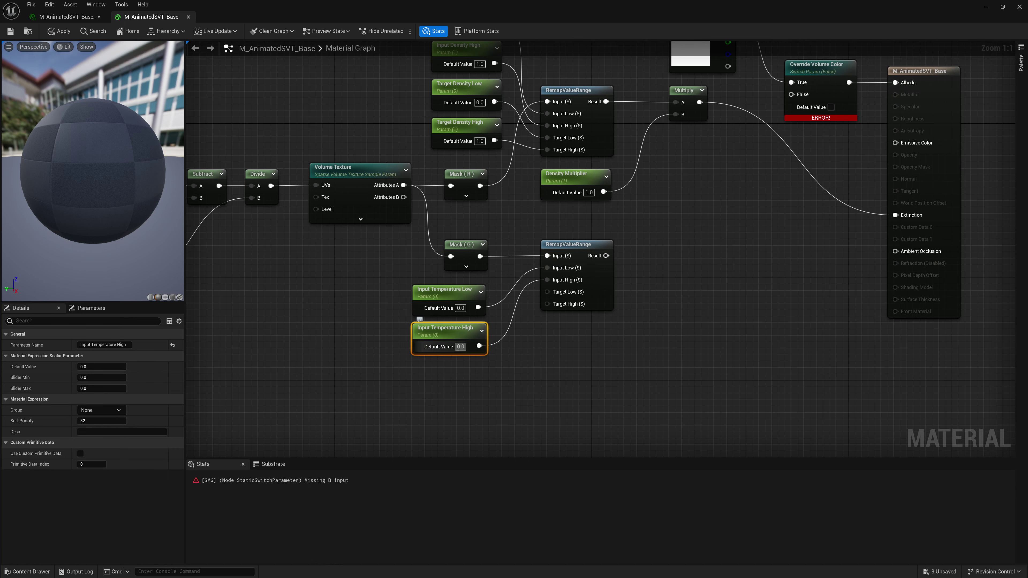
type("1")
key("Return")
Promote the temperature RemapValueRange's Target Low to a parameter named Target Temperature Low and place it below Input Temperature High.
right_click(555, 292)
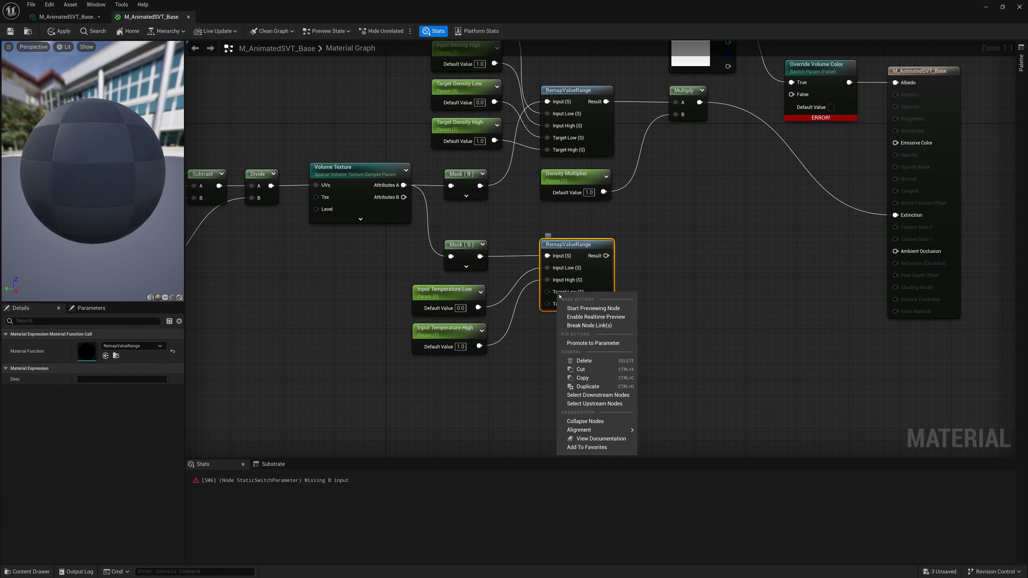
left_click(588, 344)
type("In")
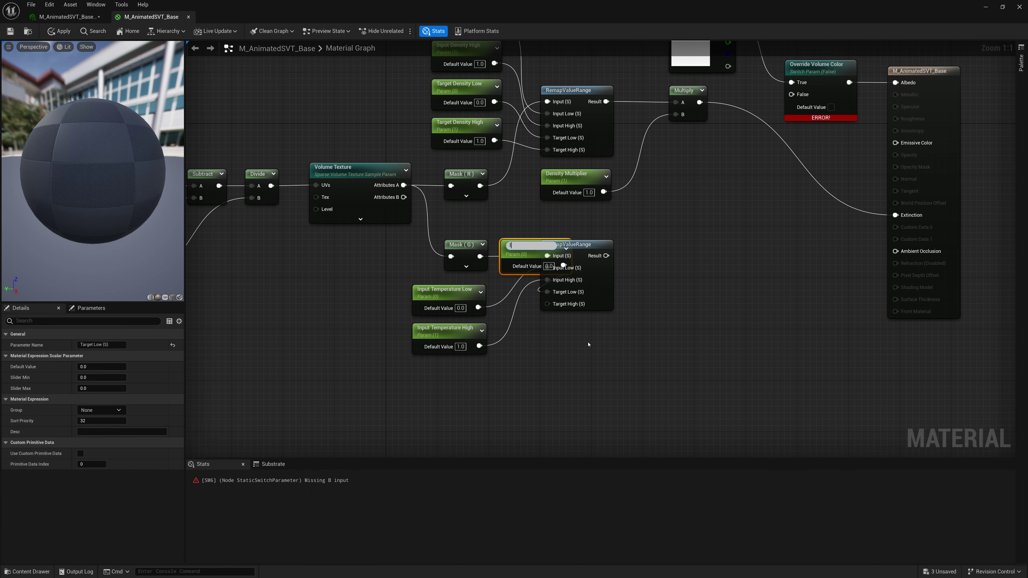
type("rget Temperature Low")
key("Return")
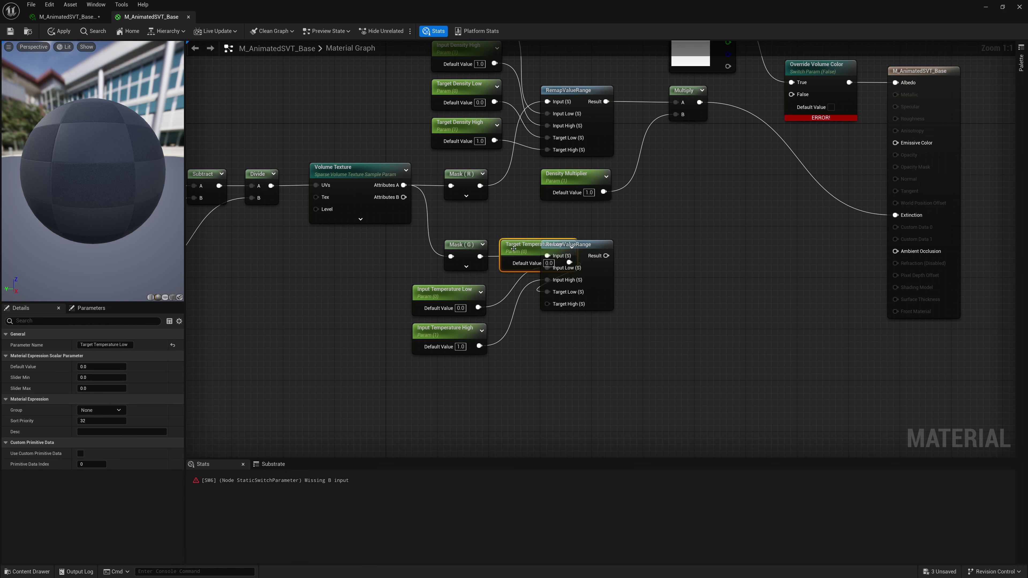
left_click_drag(513, 248, 425, 371)
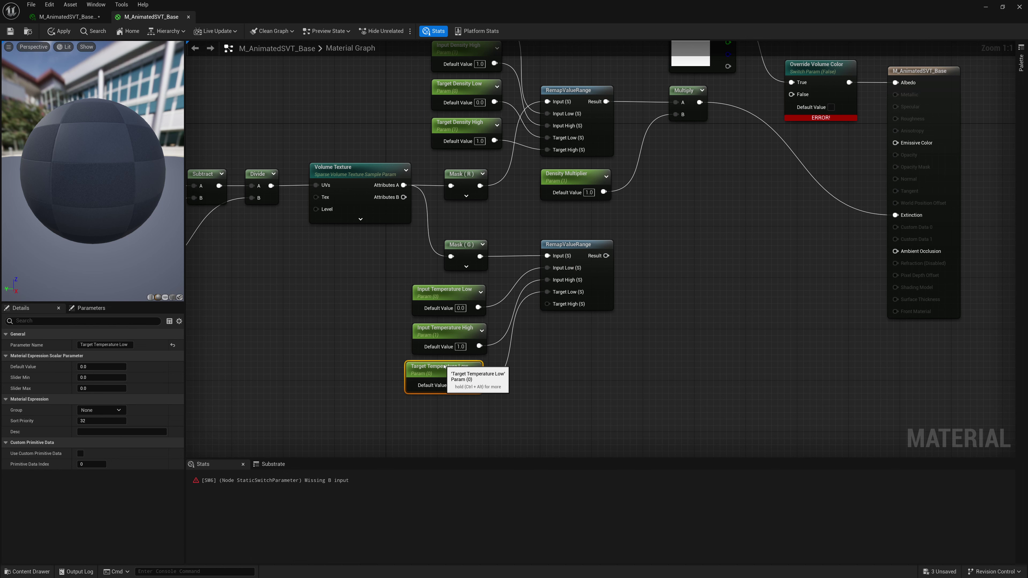
Promote Target High to a parameter named Target Temperature High, place it below Target Temperature Low, and set its default to 1.
right_click(575, 307)
left_click(608, 357)
type("Target Te")
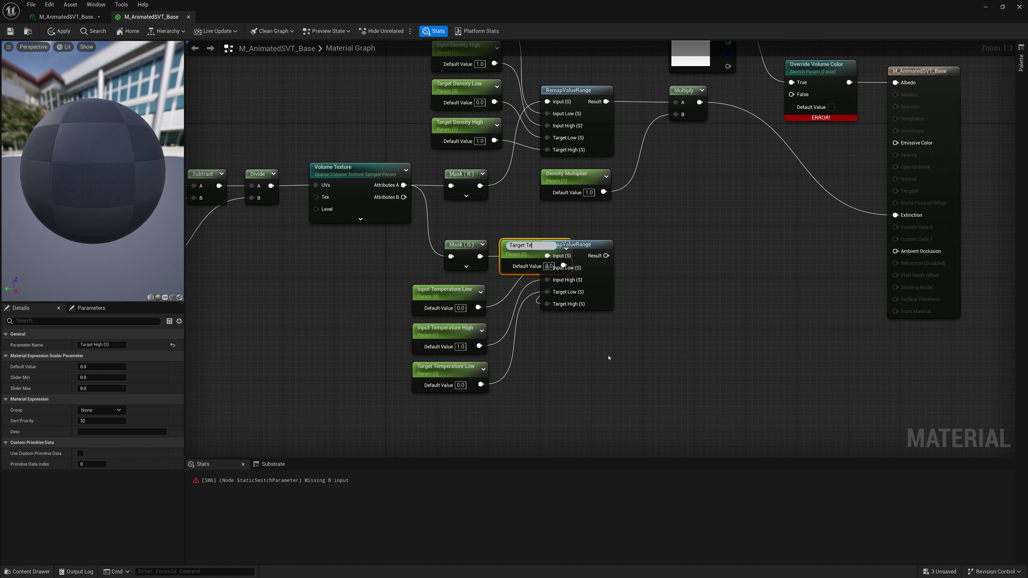
type("mperature High")
key("Return")
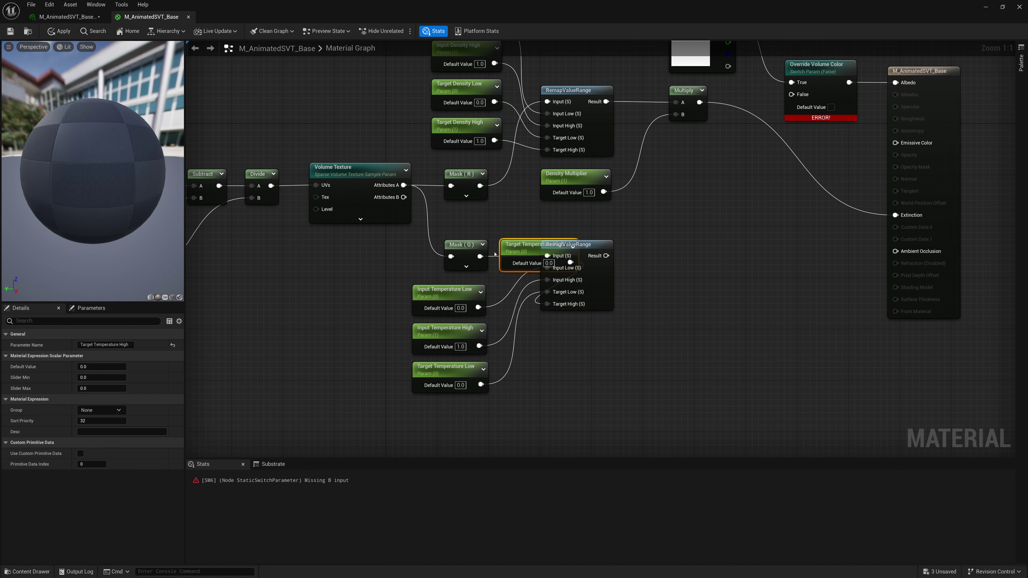
left_click_drag(514, 254, 427, 415)
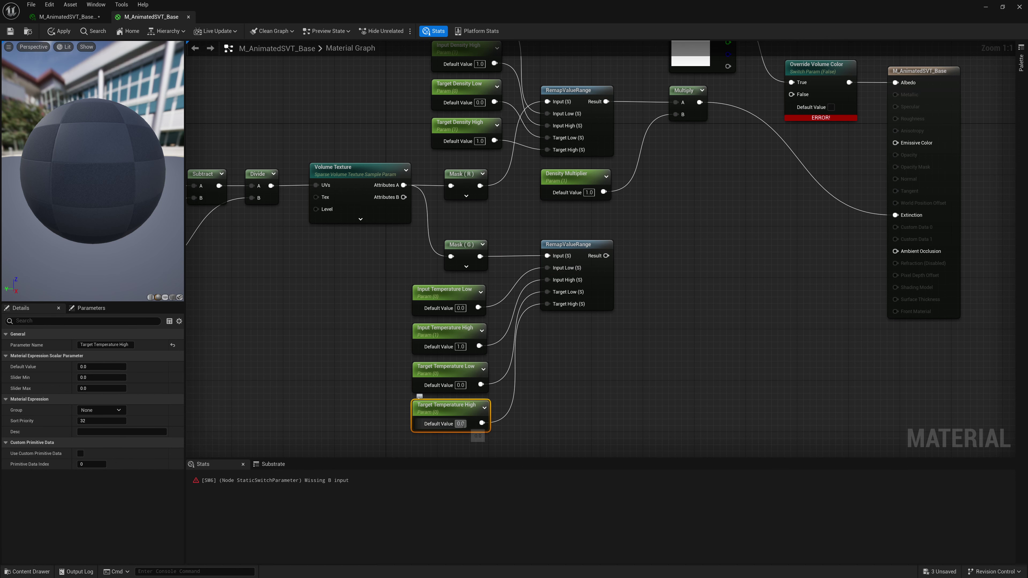
left_click(556, 405)
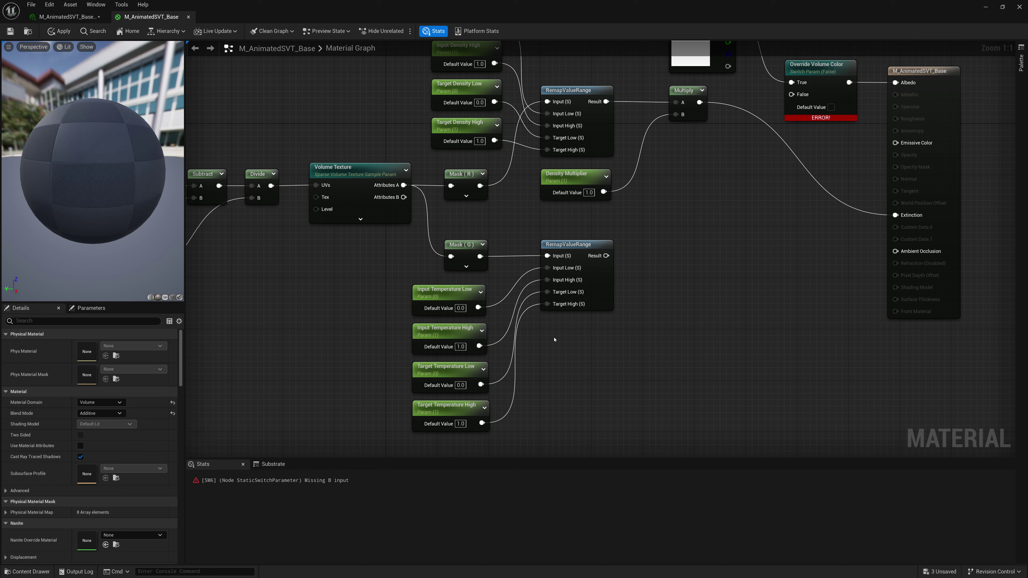
Add a Multiply node beside the temperature RemapValueRange, with the Result output connected to A.
left_click_drag(606, 256, 637, 254)
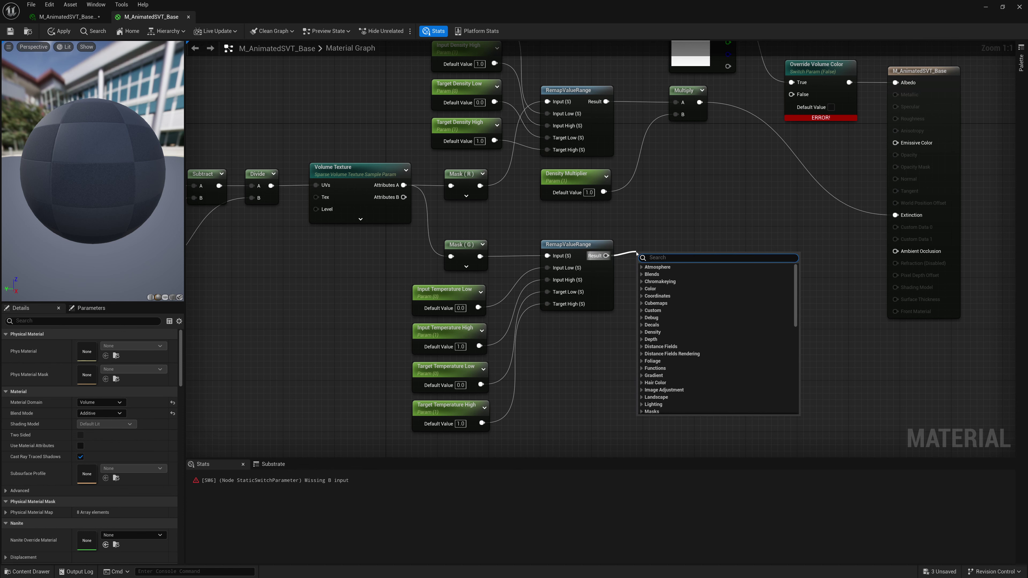
type("multiply")
key("Return")
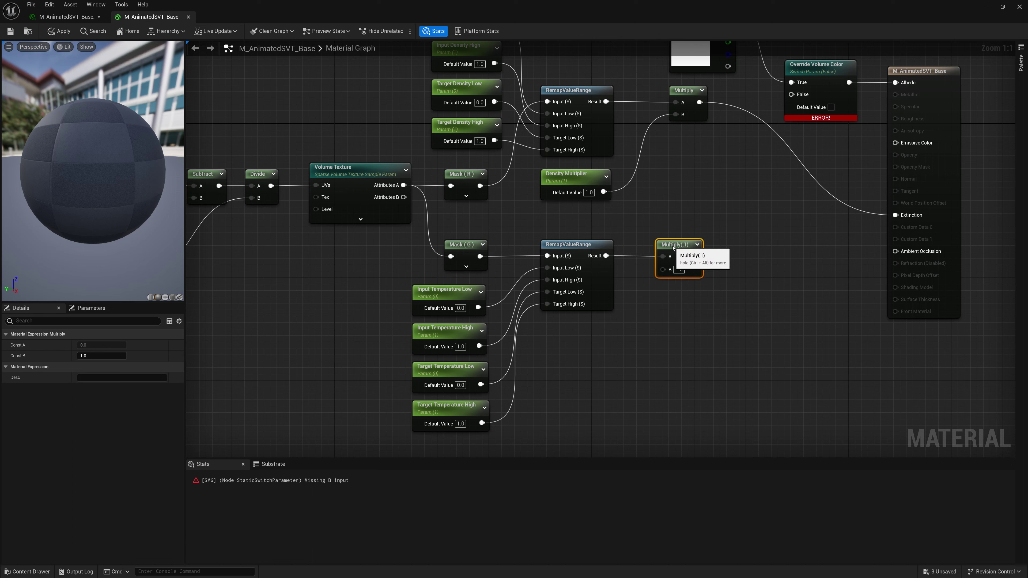
left_click_drag(673, 248, 680, 248)
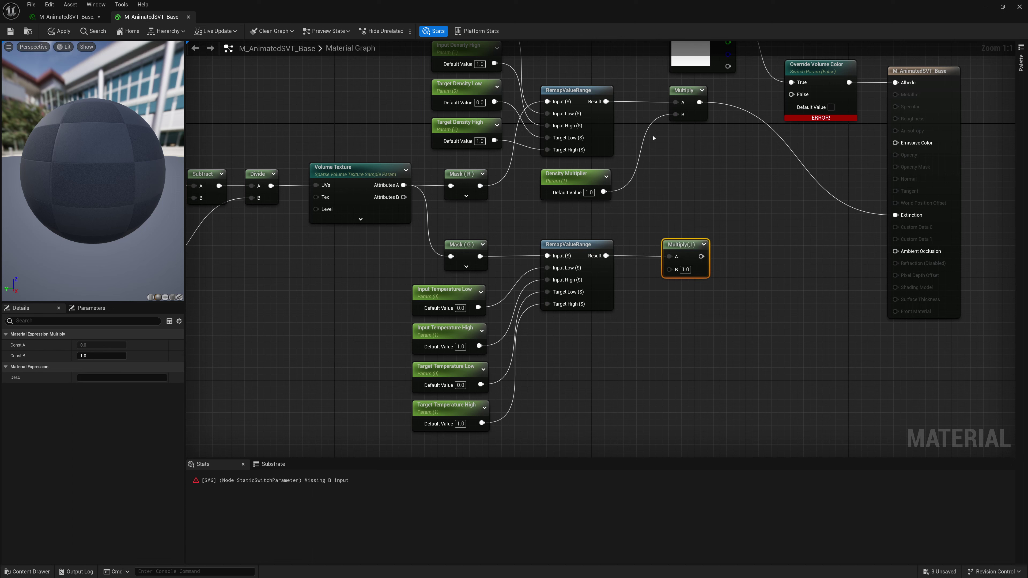
Feed the new Multiply's B from a parameter named Temperature Intensity with default 1, placed below the temperature RemapValueRange.
left_click_drag(669, 270, 617, 338)
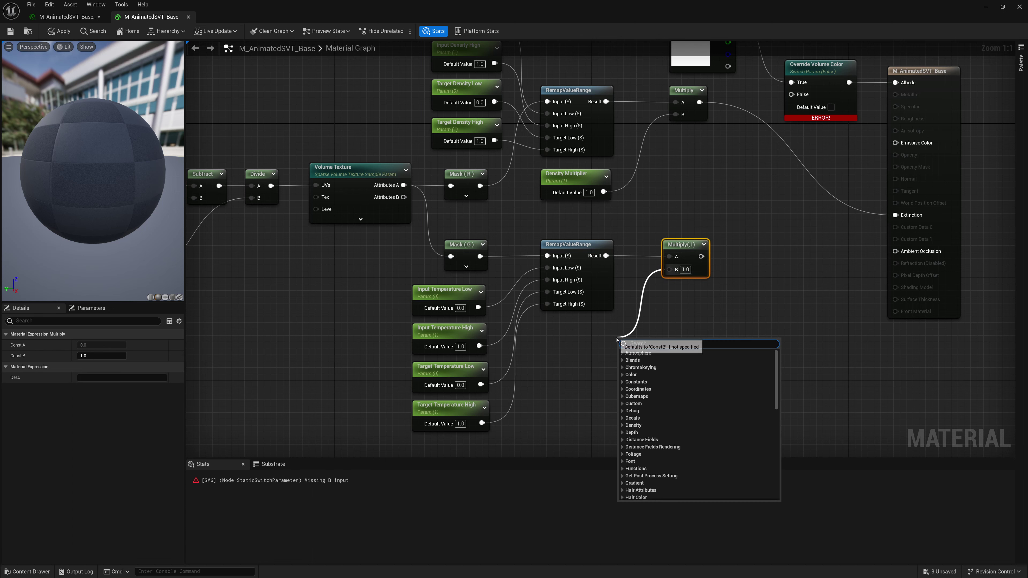
type("const")
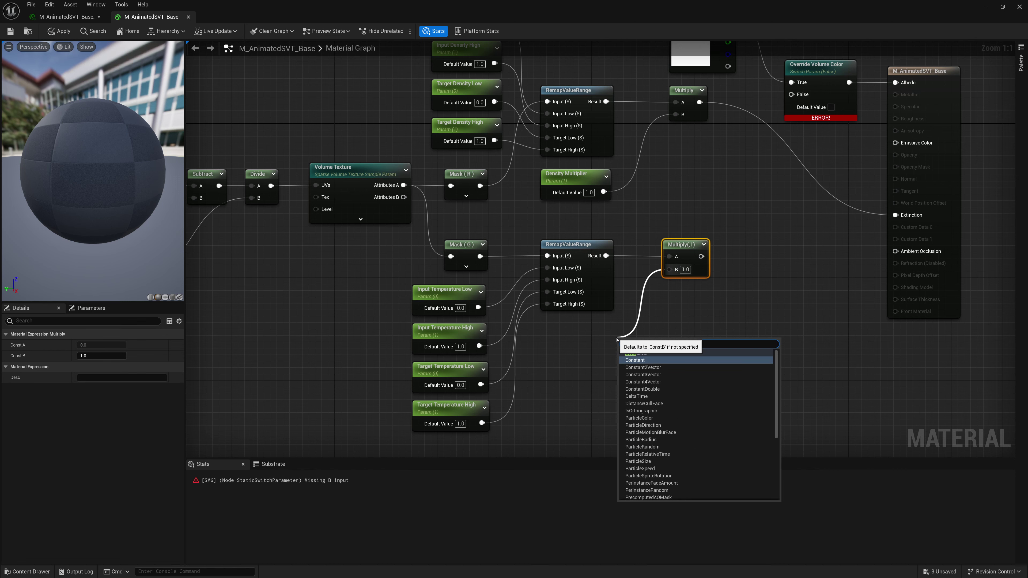
key("Return")
right_click(638, 346)
left_click(665, 365)
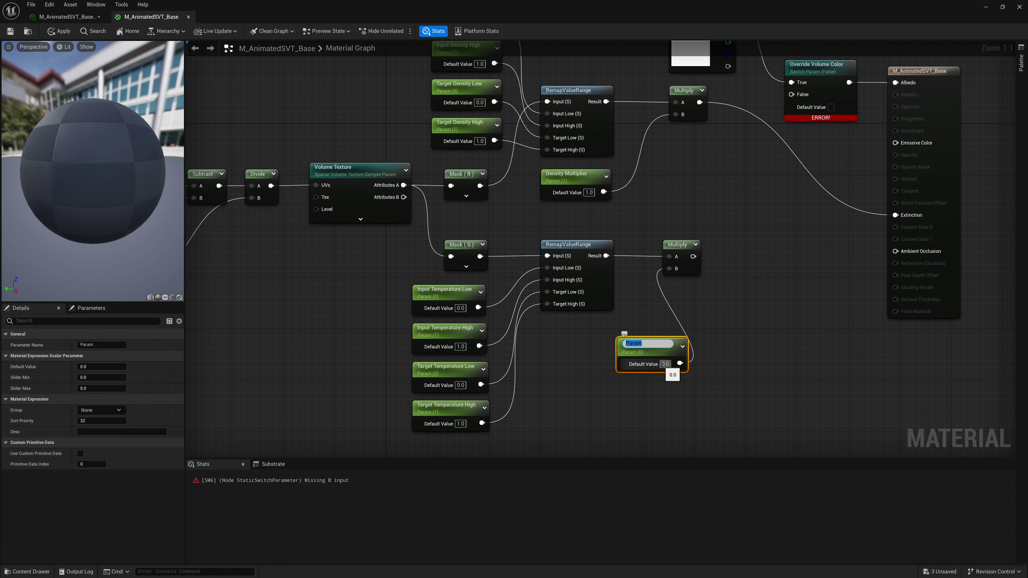
type("Temperature Intensity")
key("Return")
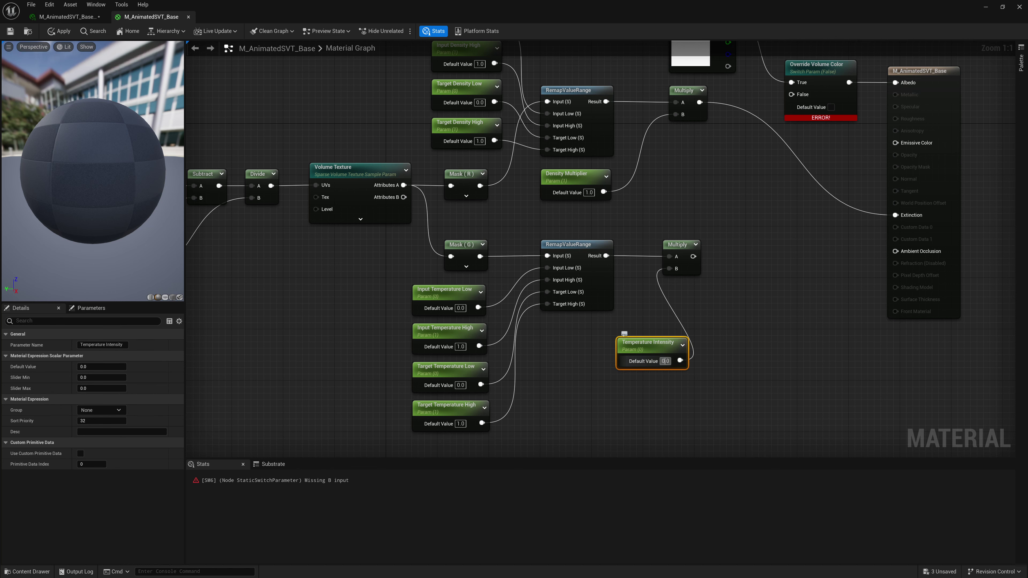
type("1")
left_click_drag(652, 345, 575, 336)
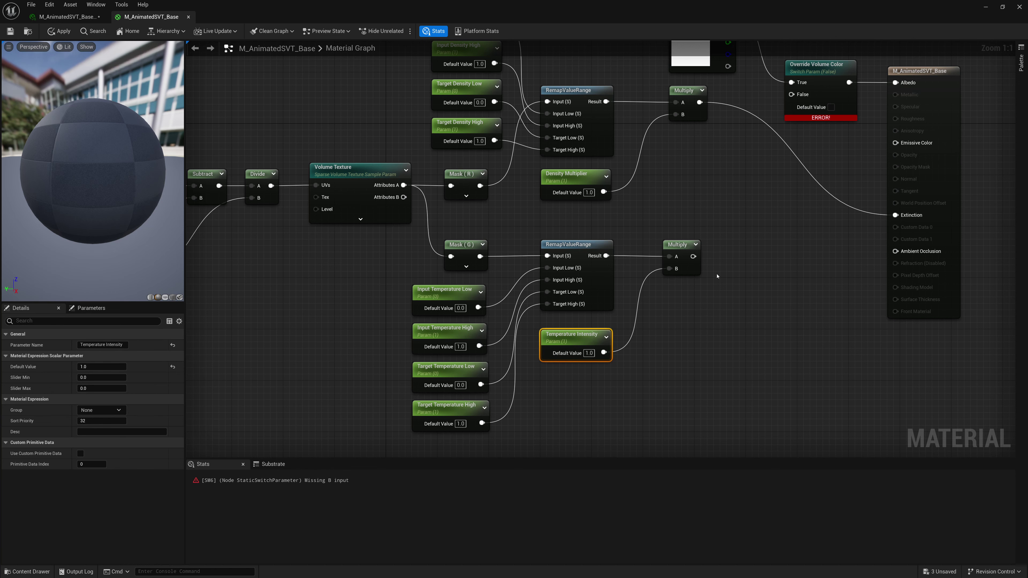
Add a BlackBody node fed by the temperature Multiply's output and align it beside that node.
left_click_drag(692, 256, 714, 260)
type("blackbody")
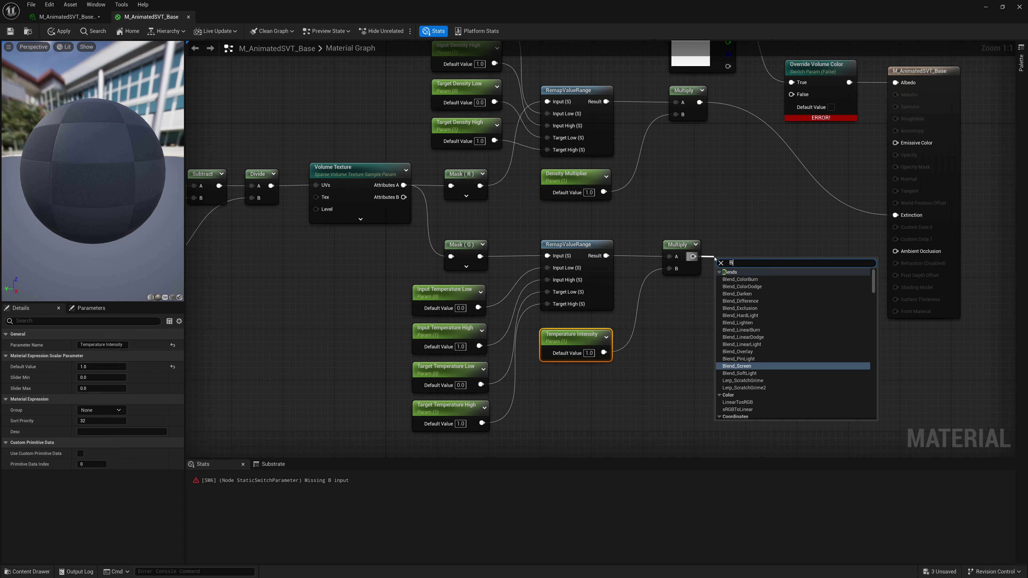
key("Return")
mouse_move(714, 256)
left_mouse_down()
mouse_move(729, 247)
mouse_move(721, 240)
left_mouse_up()
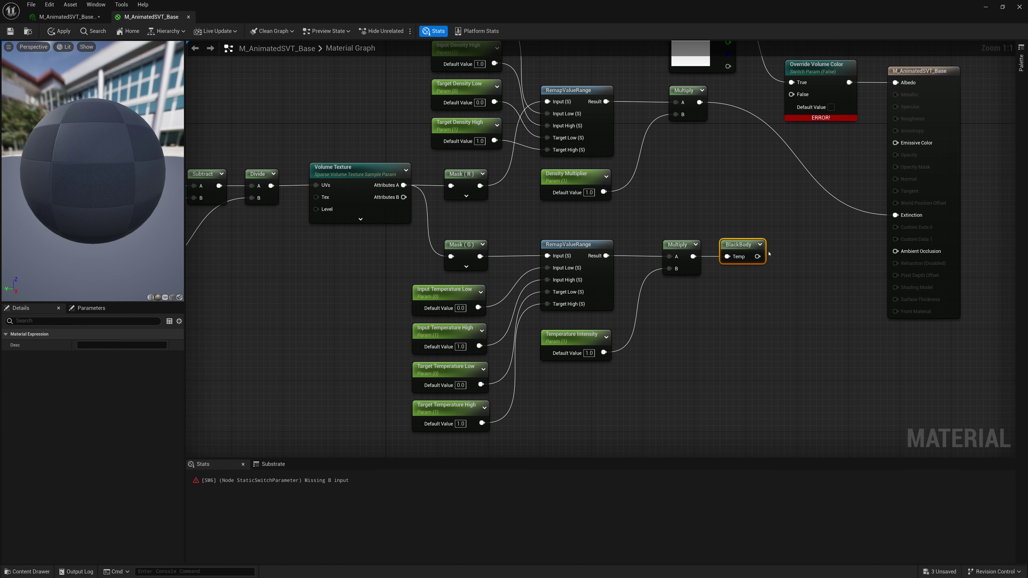
Connect BlackBody to the False input of Override Volume Color, and shift that switch and the material output node farther right.
right_click_drag(788, 263, 621, 339)
left_click_drag(593, 333, 635, 173)
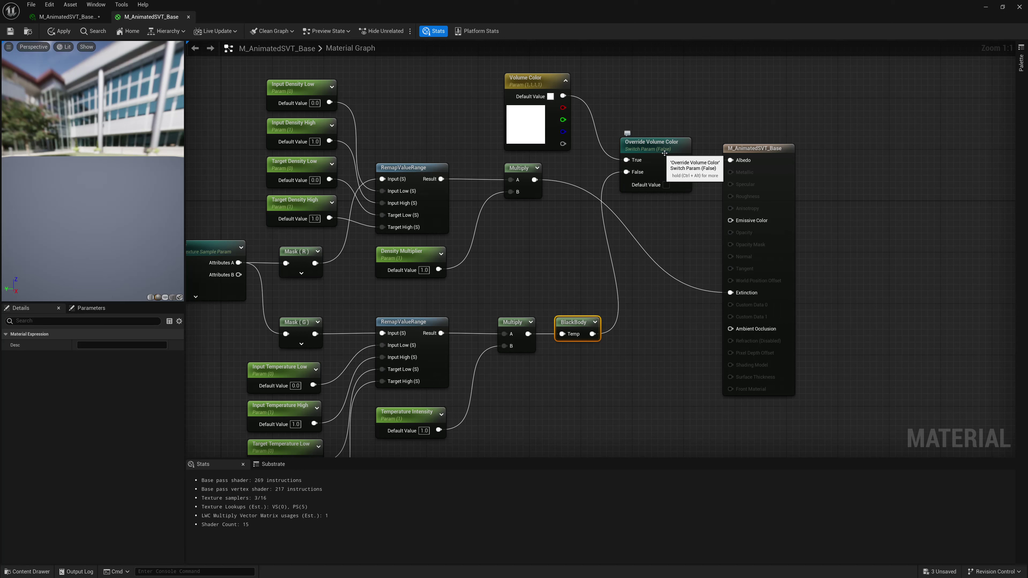
left_click_drag(753, 149, 791, 148)
left_click_drag(652, 149, 690, 149)
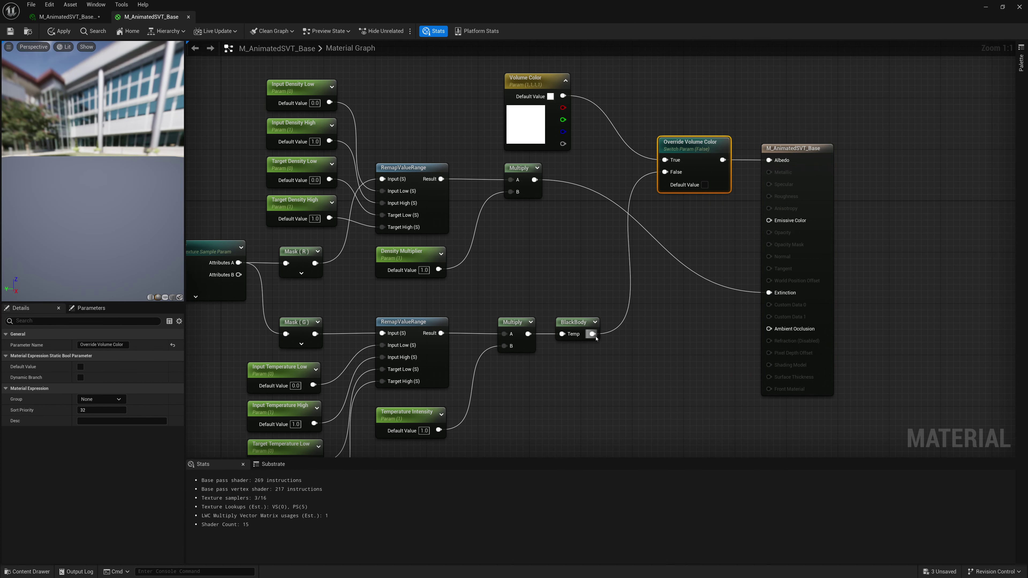
left_click_drag(592, 334, 773, 223)
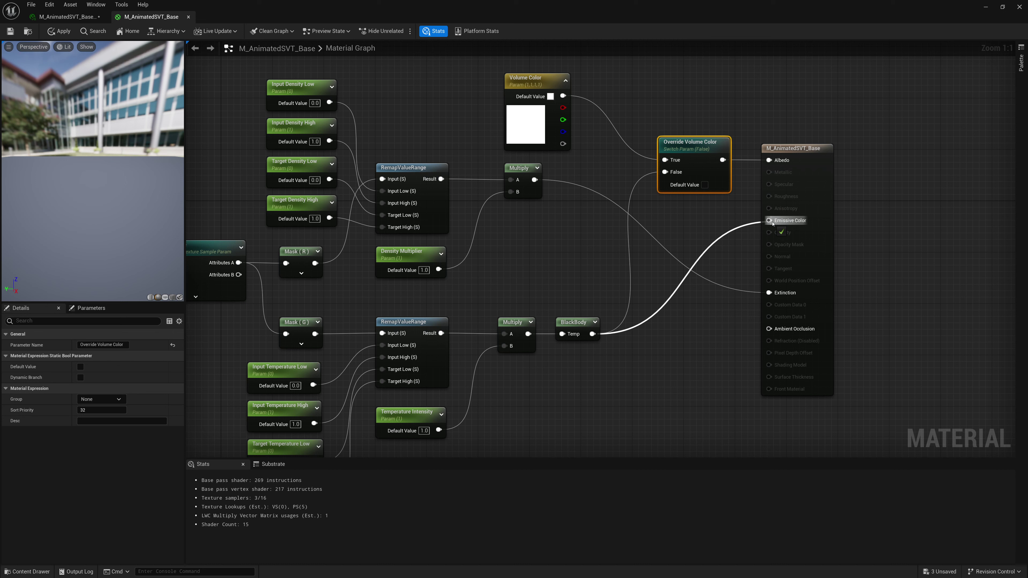
left_click_drag(772, 222, 773, 222)
left_click_drag(772, 225, 627, 366)
left_click(596, 374)
right_click_drag(595, 375, 583, 364)
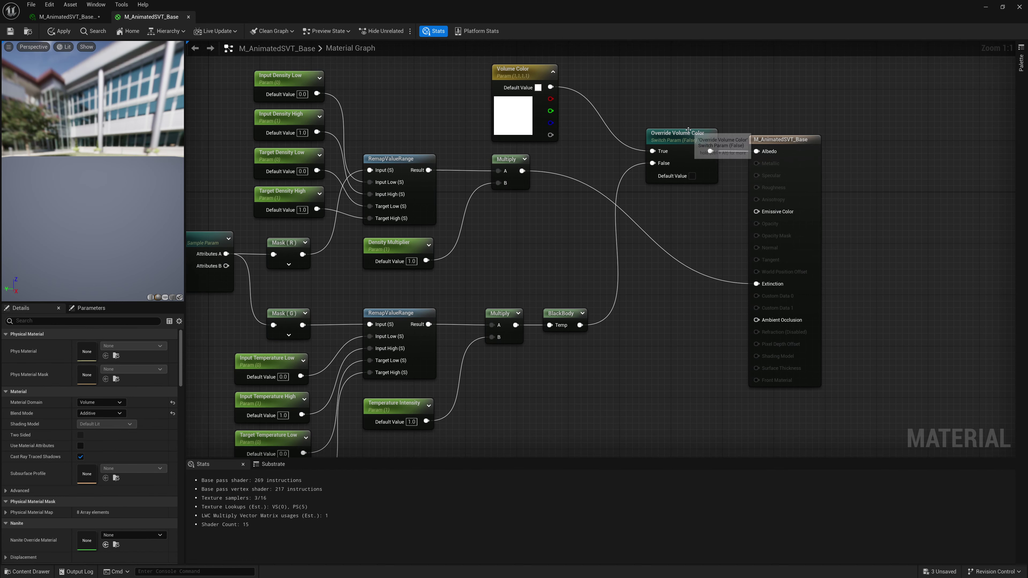
Add a StaticSwitchParameter named Override Temperature Color in the space between BlackBody and the material output node.
right_click(647, 316)
type("Stati")
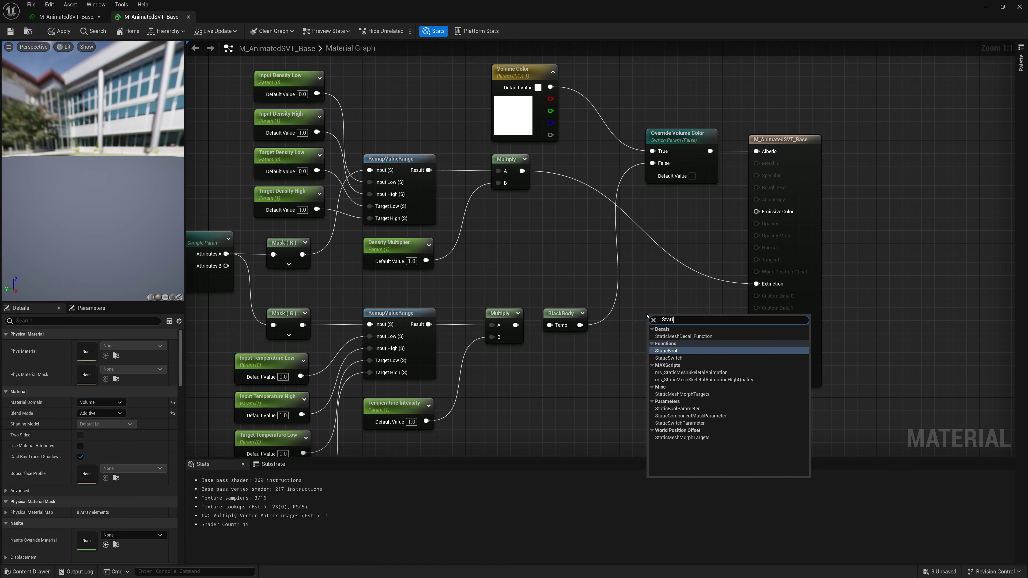
type("c Swith")
key("BackSpace")
type("ch")
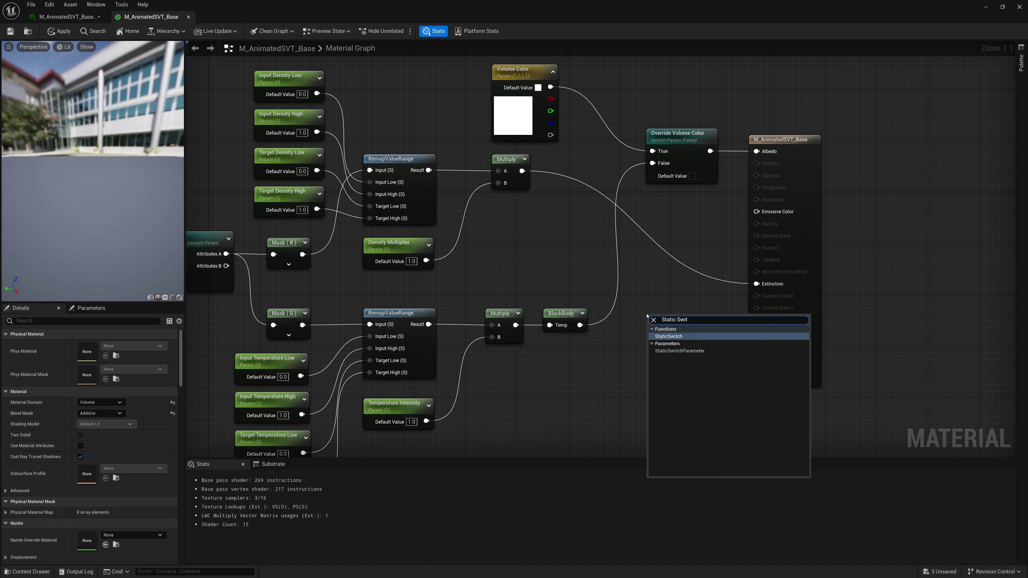
key("Down")
key("Return")
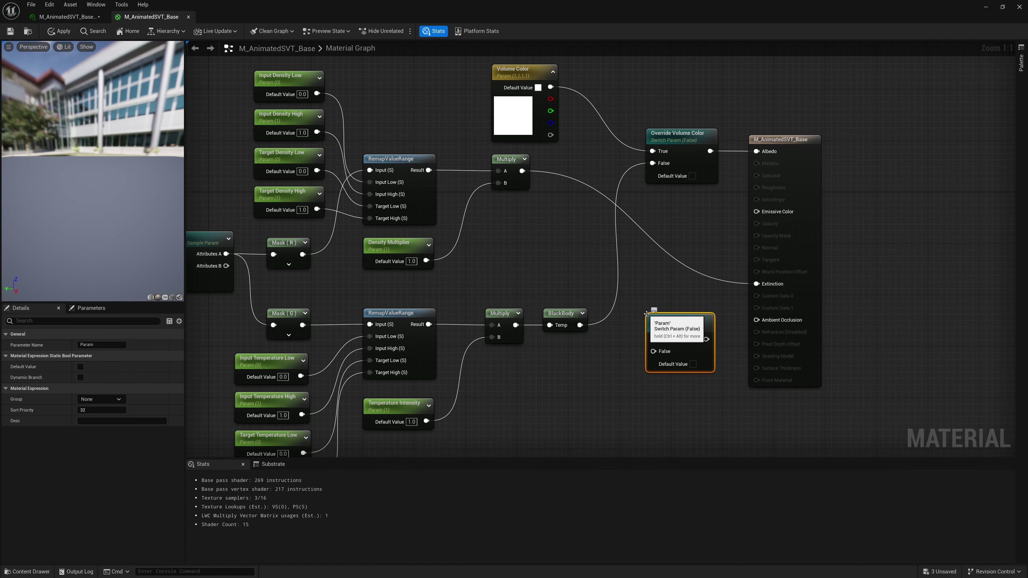
type("Override")
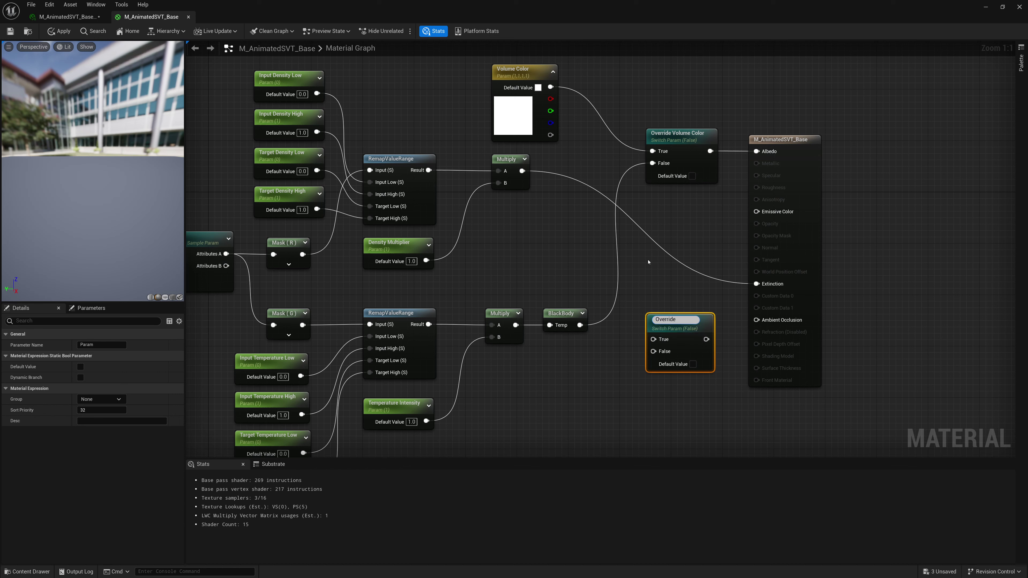
type(" Temperature Color")
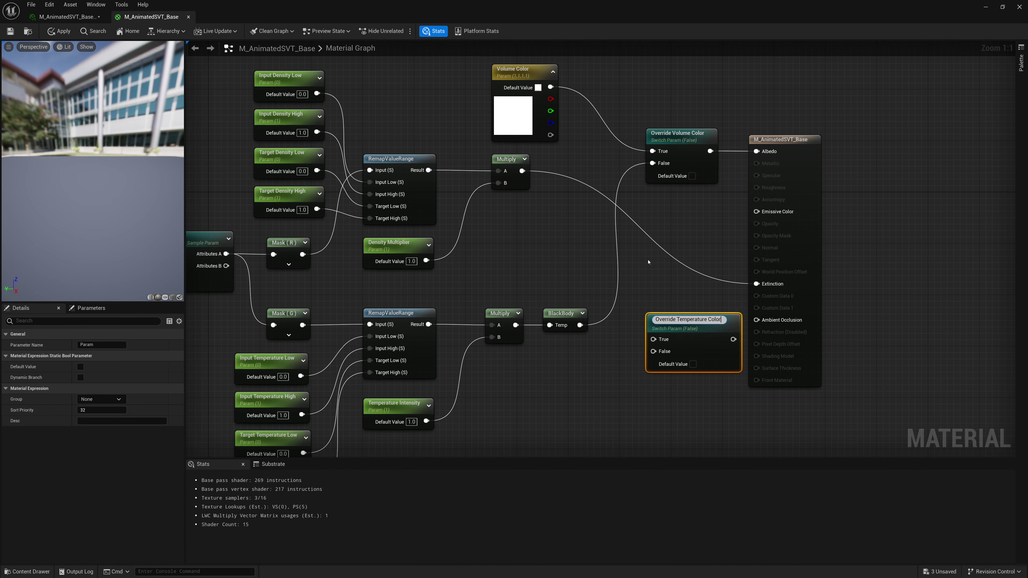
key("Return")
Connect Override Temperature Color to the material's Emissive Color and BlackBody to its False input, aligning the switch with BlackBody.
left_click_drag(723, 337, 853, 198)
left_click_drag(693, 331, 692, 318)
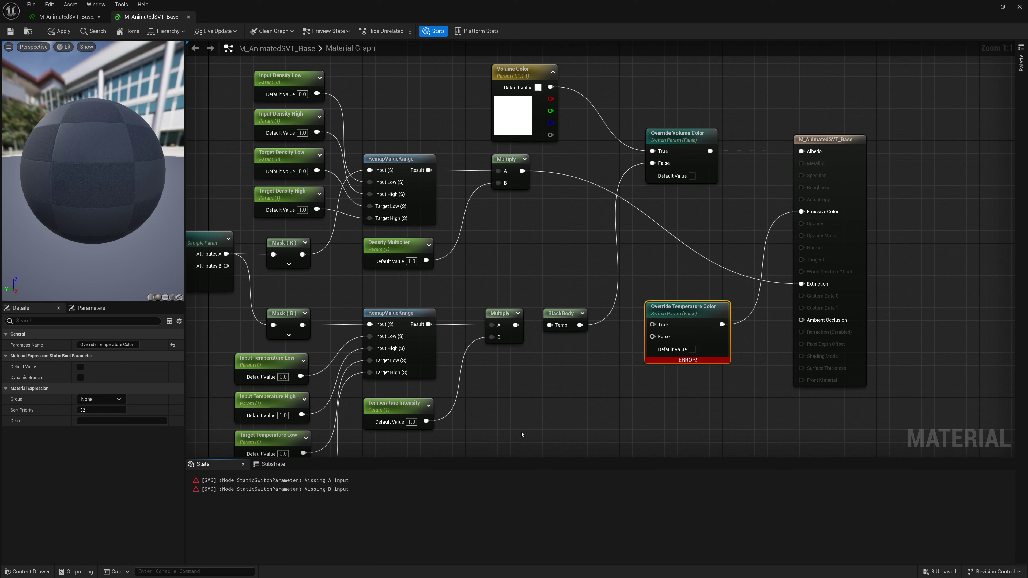
left_click_drag(652, 336, 580, 325)
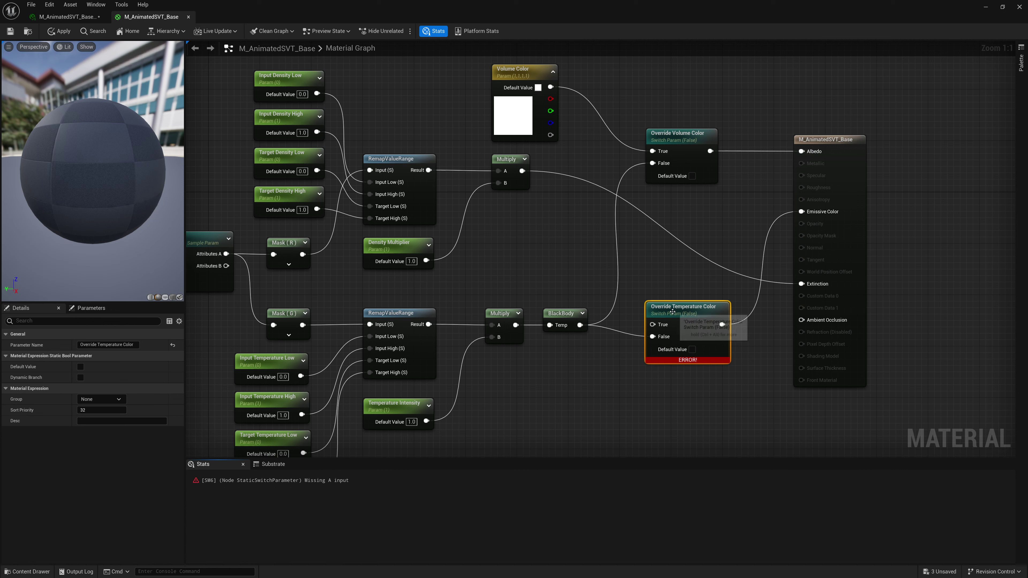
left_click_drag(674, 312, 680, 300)
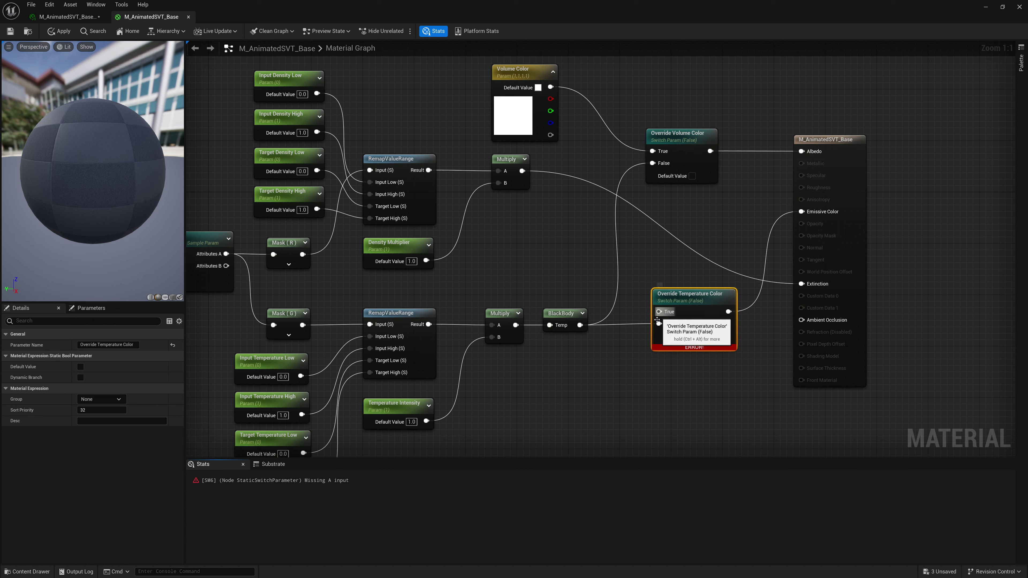
Move the material output node and Override Temperature Color farther right, and nudge BlackBody slightly away from the Multiply.
right_click_drag(677, 318, 717, 271)
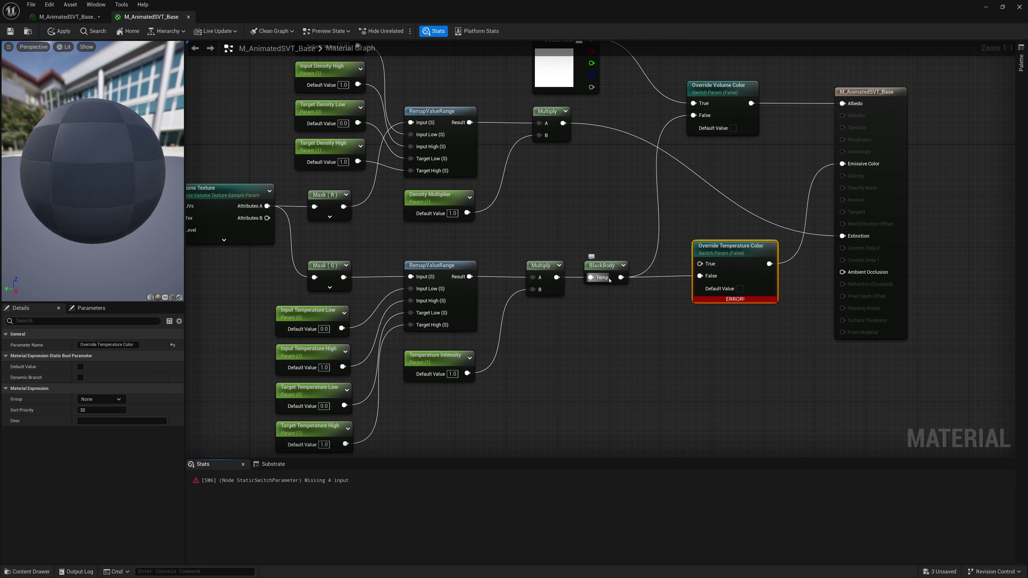
right_click_drag(745, 348, 692, 350)
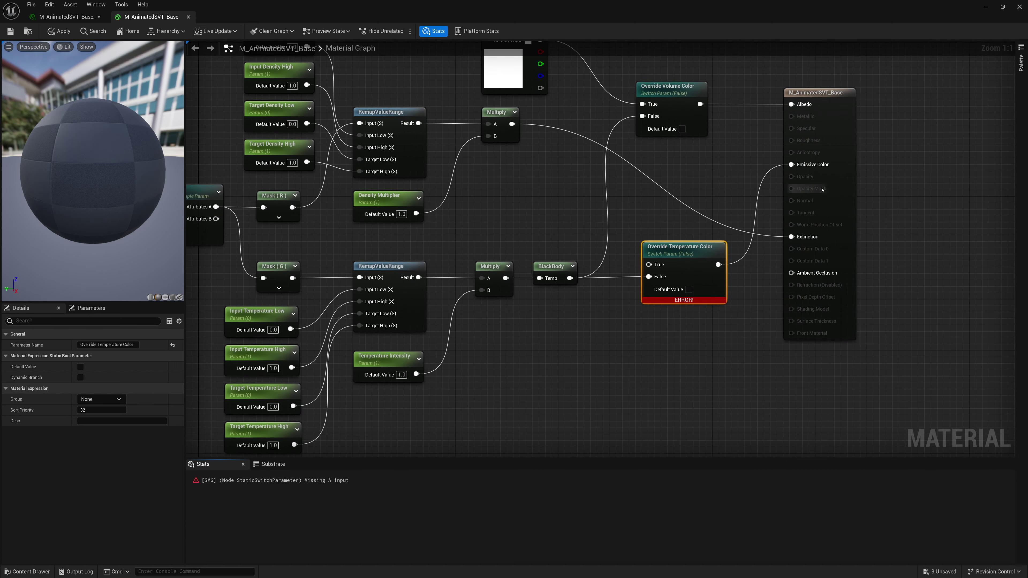
left_click_drag(792, 93, 810, 93)
left_click_drag(684, 260, 709, 260)
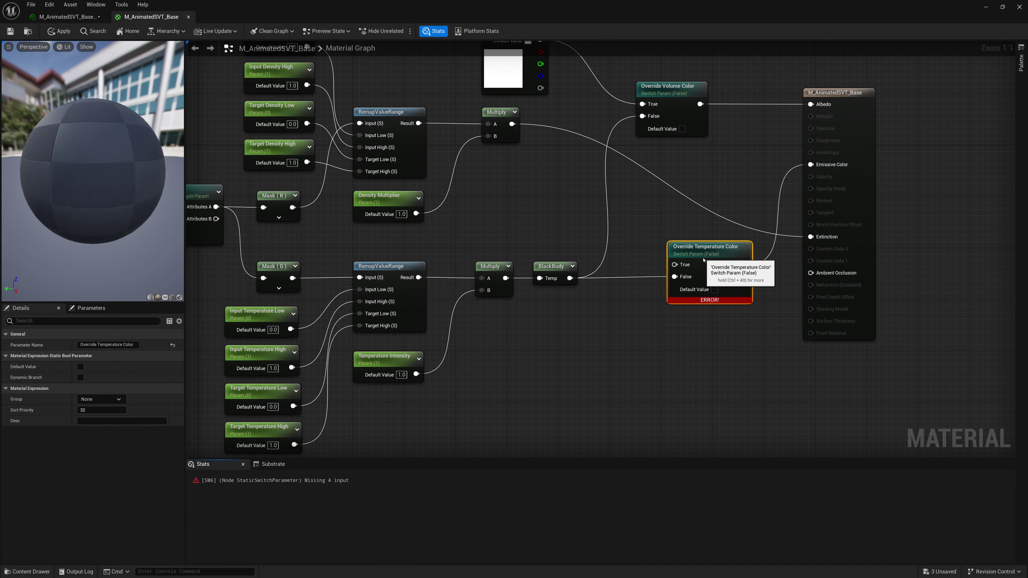
mouse_move(550, 271)
left_mouse_down()
mouse_move(540, 272)
mouse_move(555, 271)
left_mouse_up()
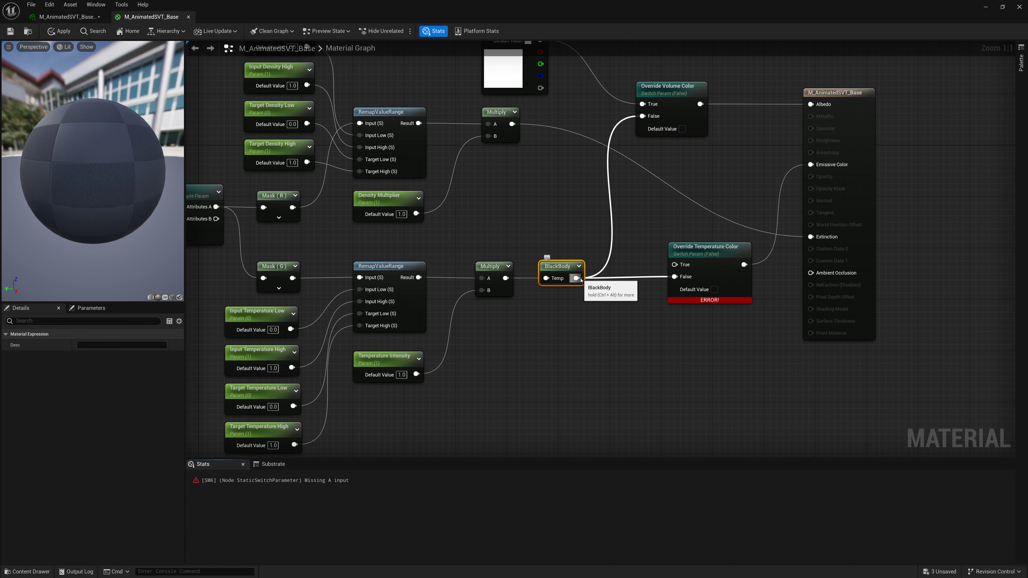
Add a CheapContrast node fed by BlackBody's output and a Multiply node fed by the CheapContrast result.
left_click_drag(576, 279, 565, 324)
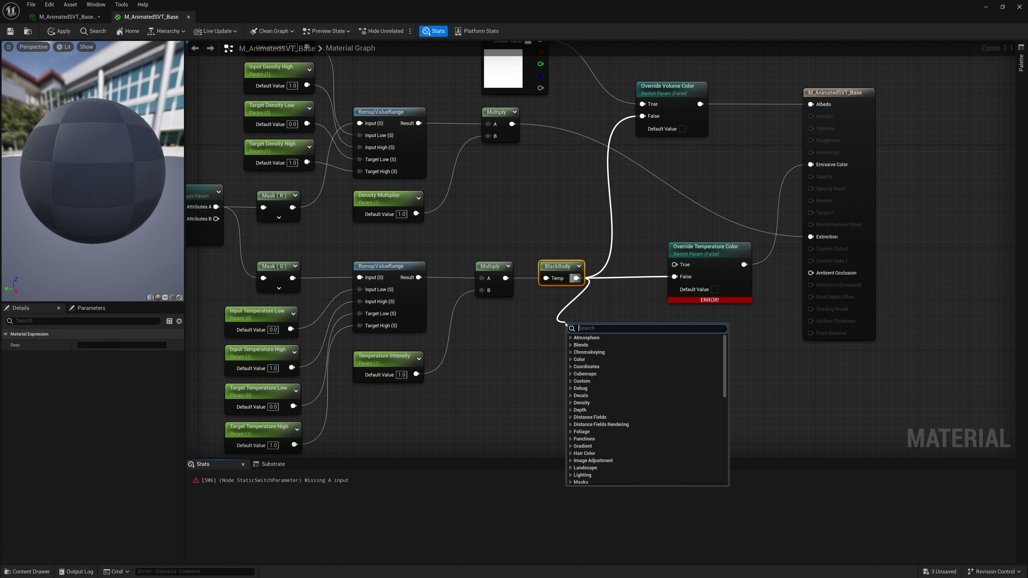
type("cheap")
key("Return")
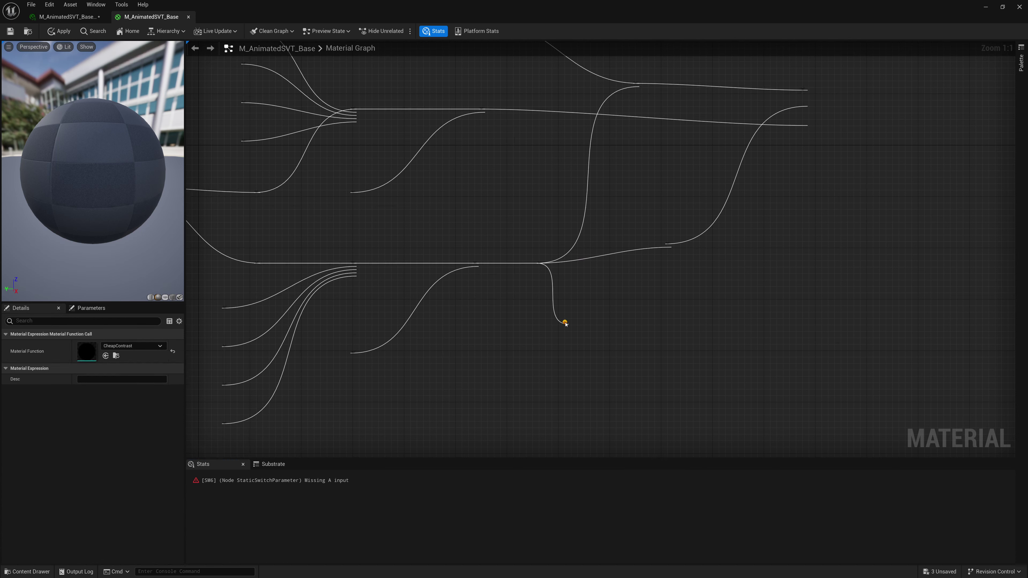
left_click_drag(589, 329, 629, 399)
type("mult")
key("Return")
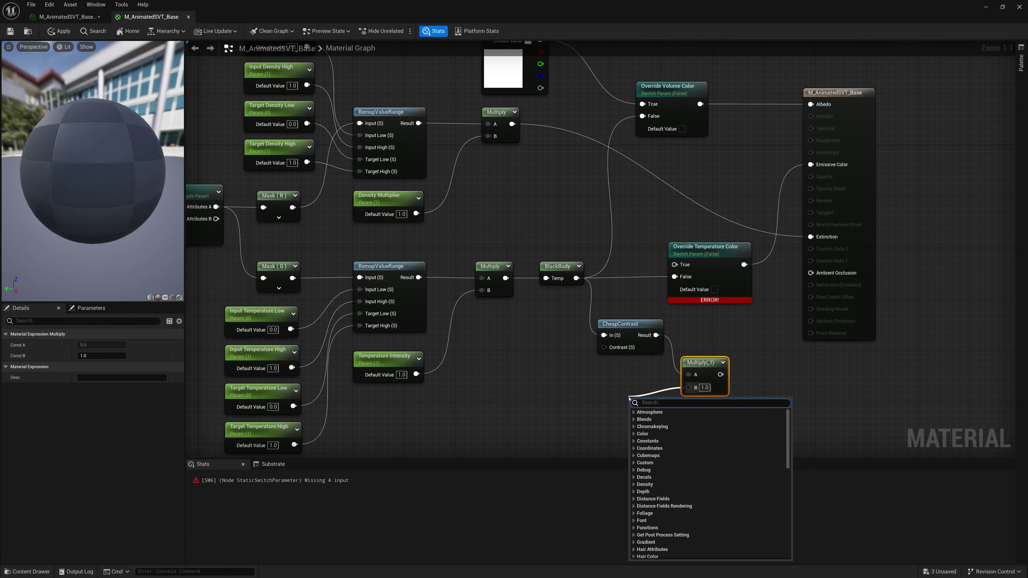
Add a Constant3Vector to the new Multiply's B input and place it below CheapContrast.
type("Const")
key("Down")
key("Down")
key("Return")
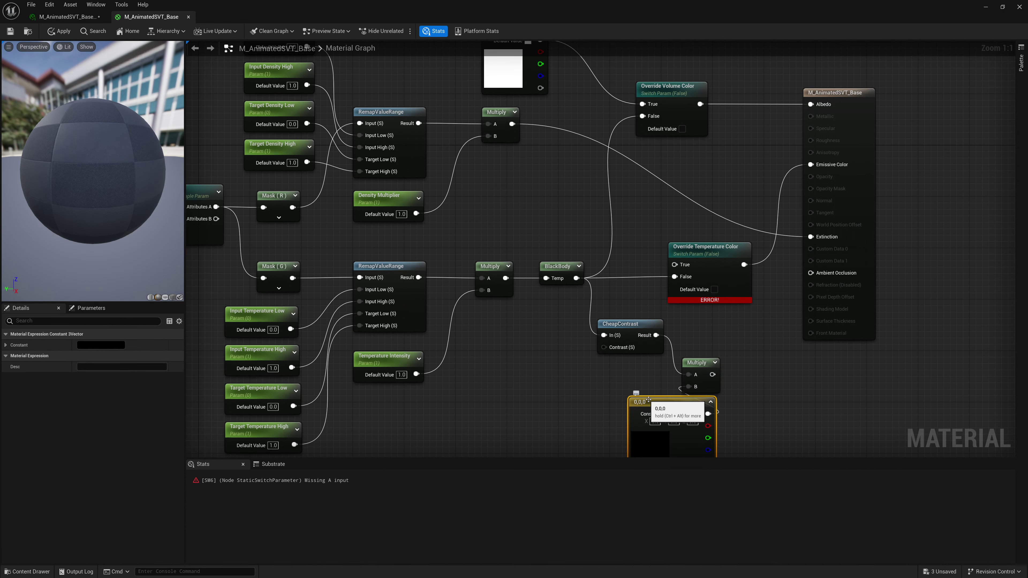
left_click_drag(650, 396, 595, 375)
Convert the Constant3Vector to a parameter named Temperature Color.
right_click(594, 375)
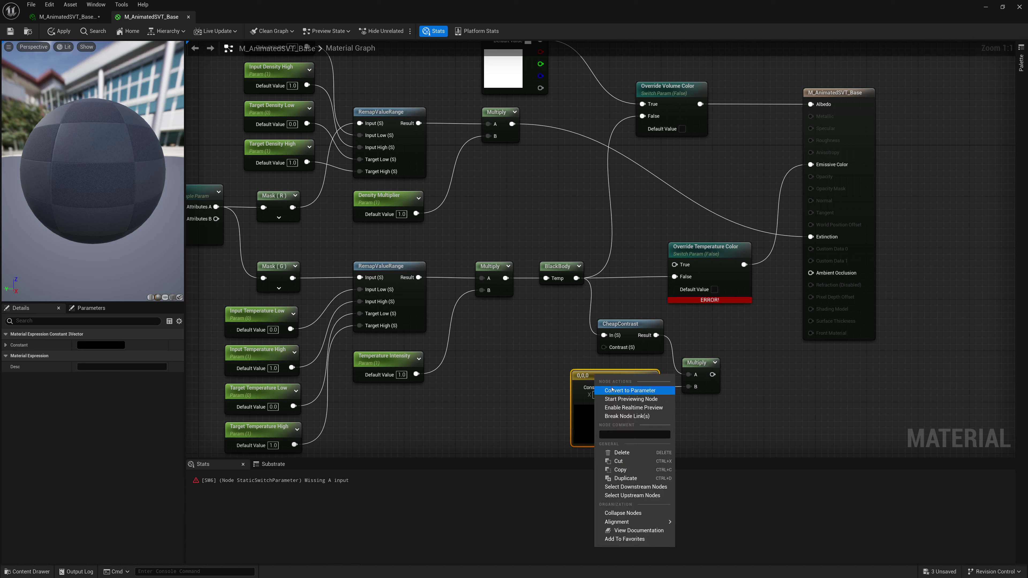
left_click(612, 389)
type("Tem")
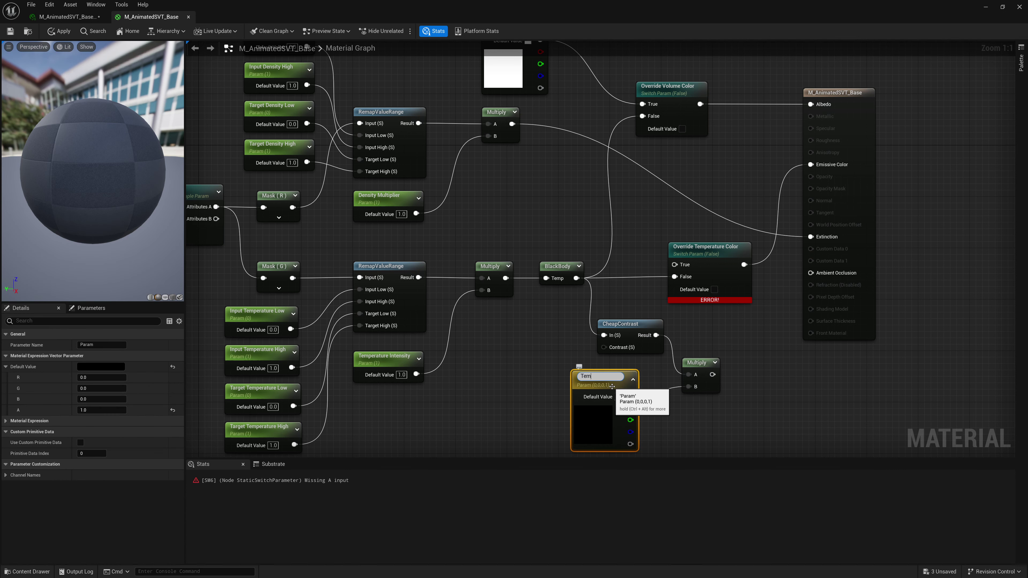
type("perature Color")
key("Return")
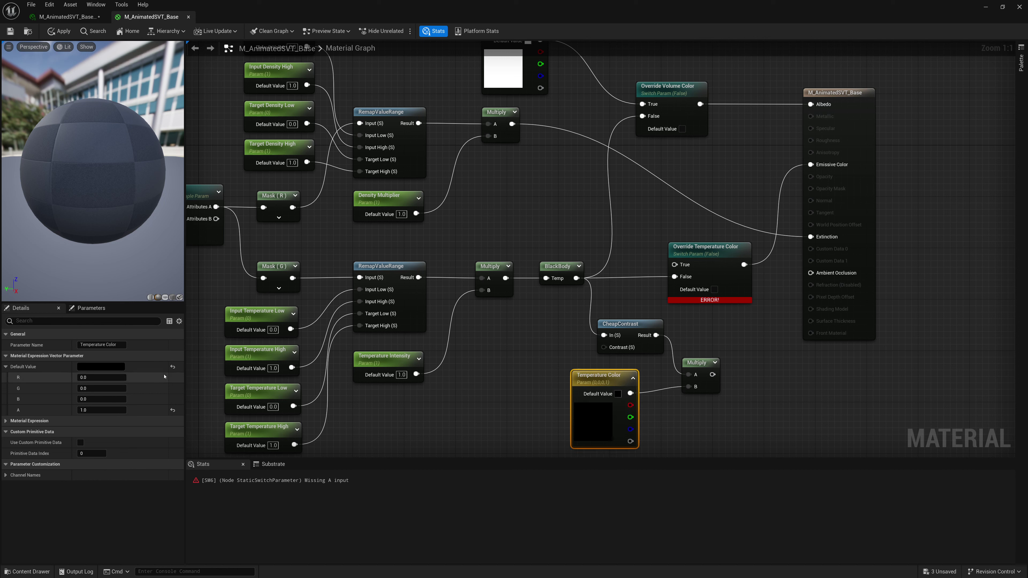
Set Temperature Color's default value to orange with R 1.0, G 0.485379 and B 0.025931.
left_click(105, 367)
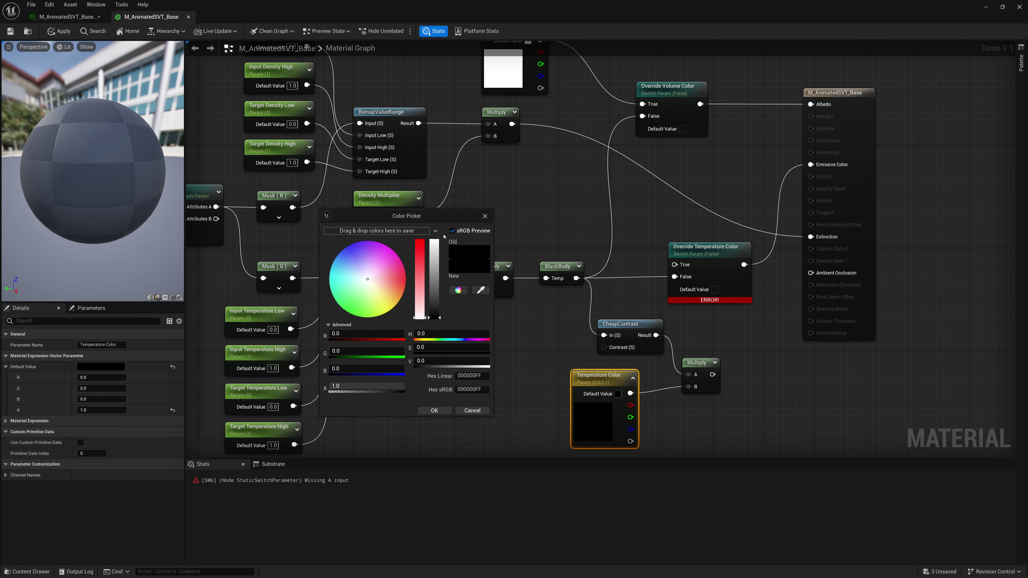
left_click(390, 305)
left_click_drag(390, 307, 400, 297)
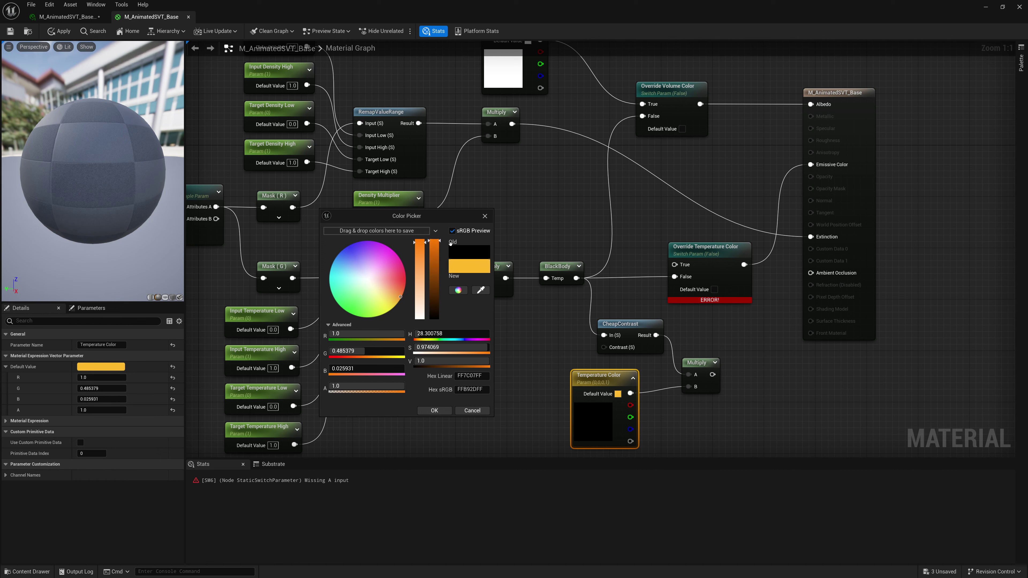
left_click(434, 243)
left_click(434, 410)
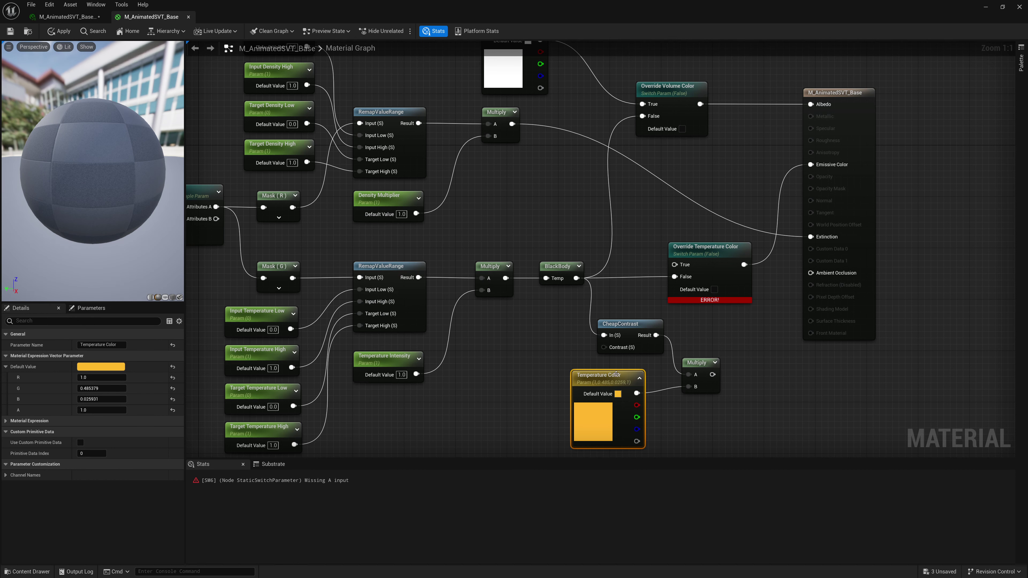
Connect the color Multiply to Override Temperature Color's True input, and move that switch and the material output node farther right.
left_click_drag(622, 370, 635, 364)
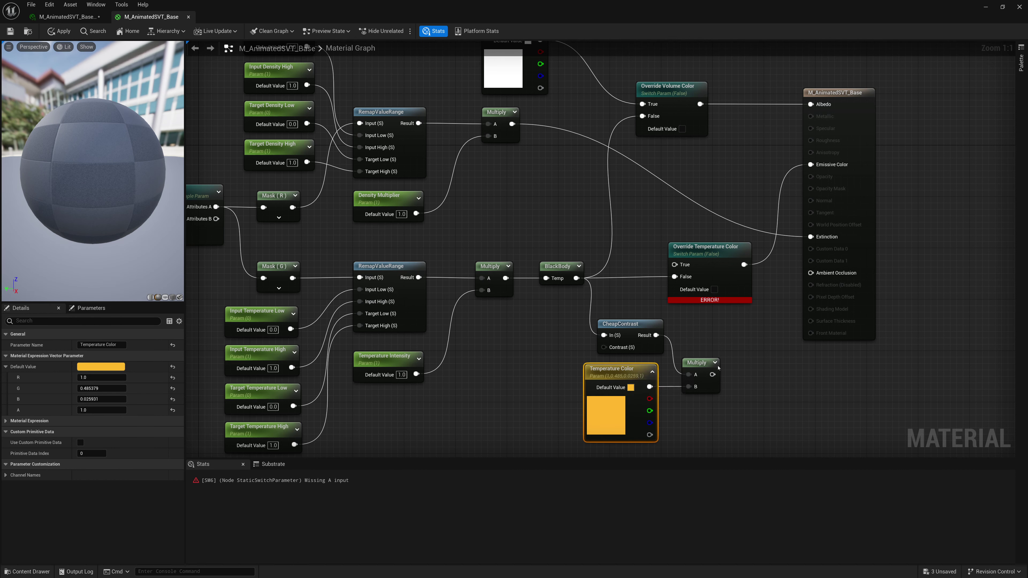
left_click_drag(711, 375, 675, 264)
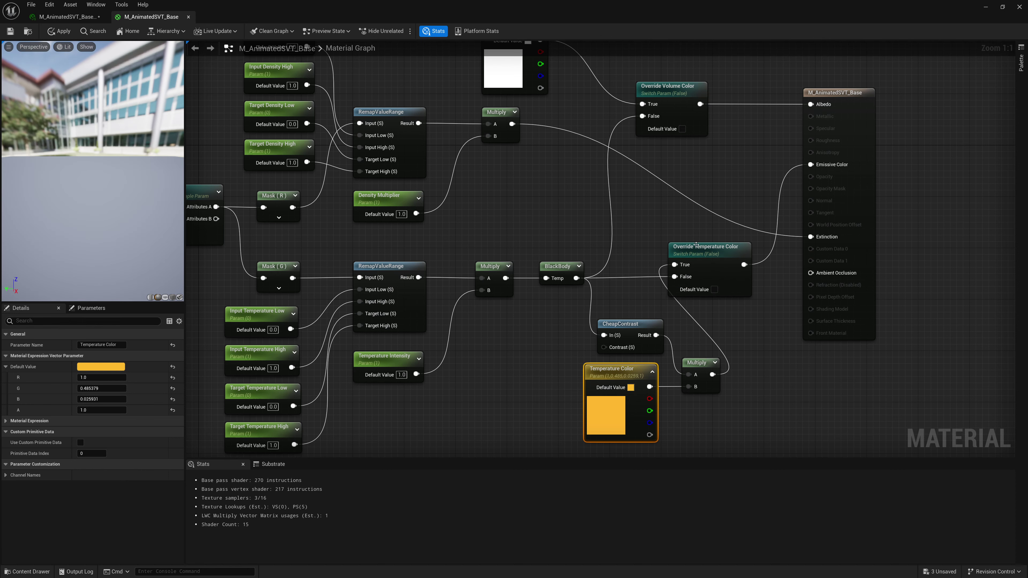
scroll(729, 308, "down", 2)
right_click_drag(741, 322, 863, 315)
left_click(862, 258)
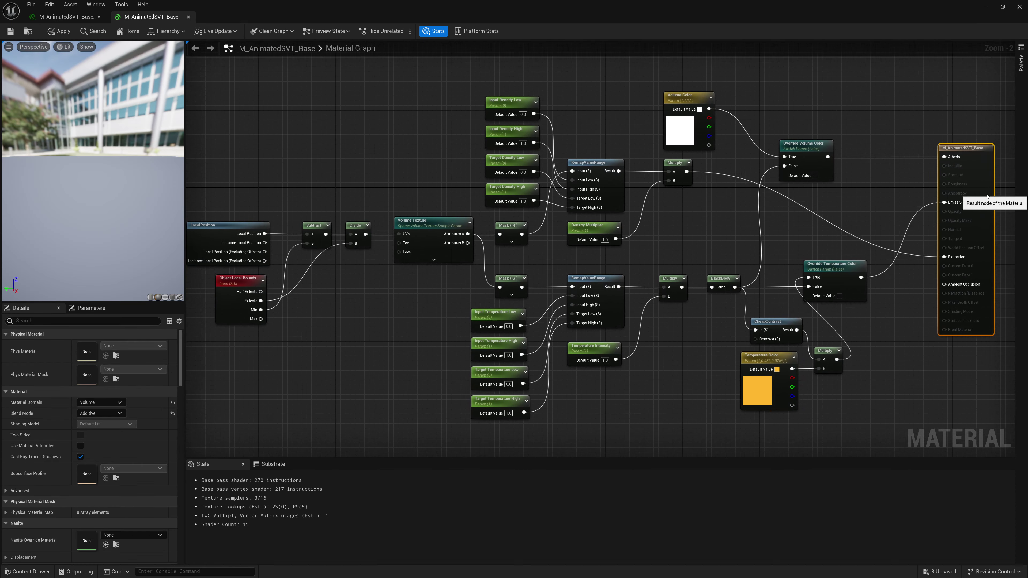
left_click_drag(838, 267, 891, 266)
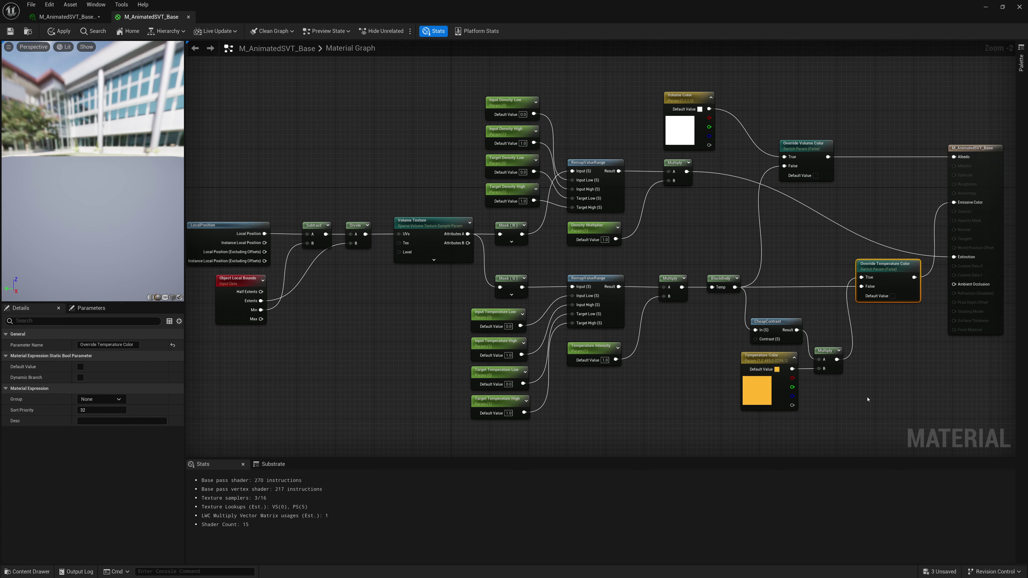
left_click_drag(865, 400, 735, 334)
left_click(899, 354)
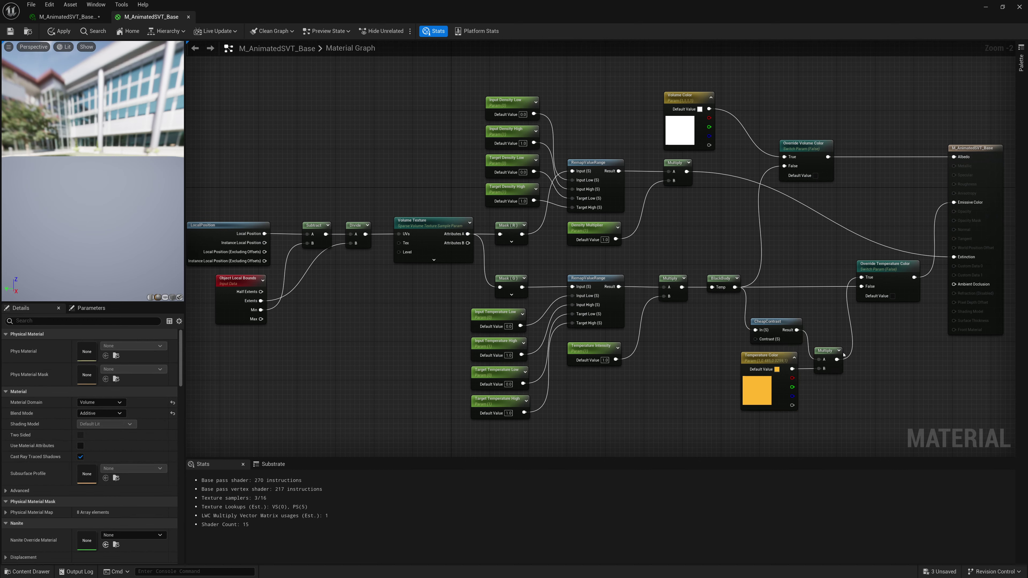
Apply the material changes and close the M_AnimatedSVT_Base material graph editor.
scroll(899, 355, "down", 1)
scroll(899, 355, "up", 1)
right_click_drag(902, 346, 910, 332)
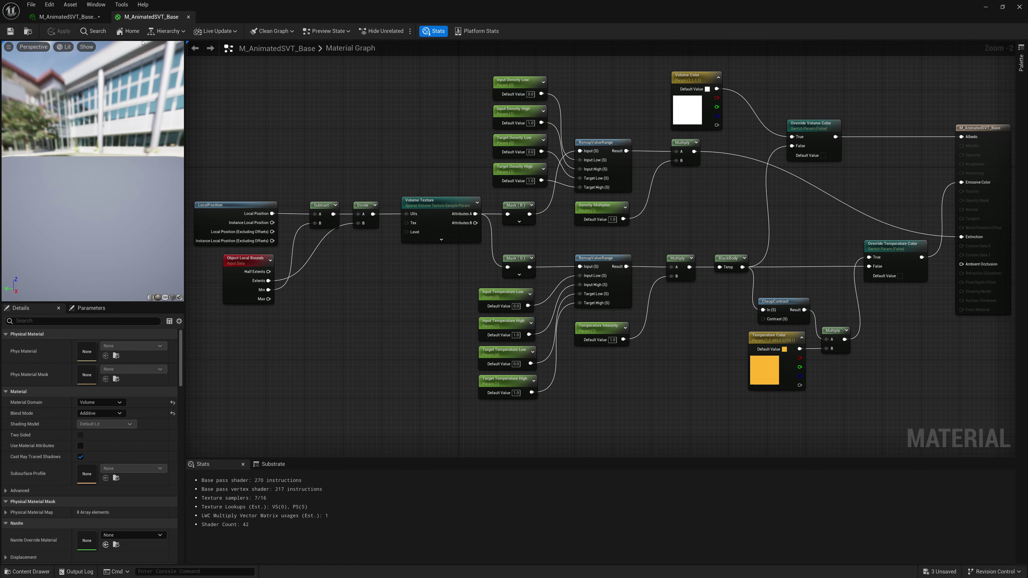
left_click(188, 17)
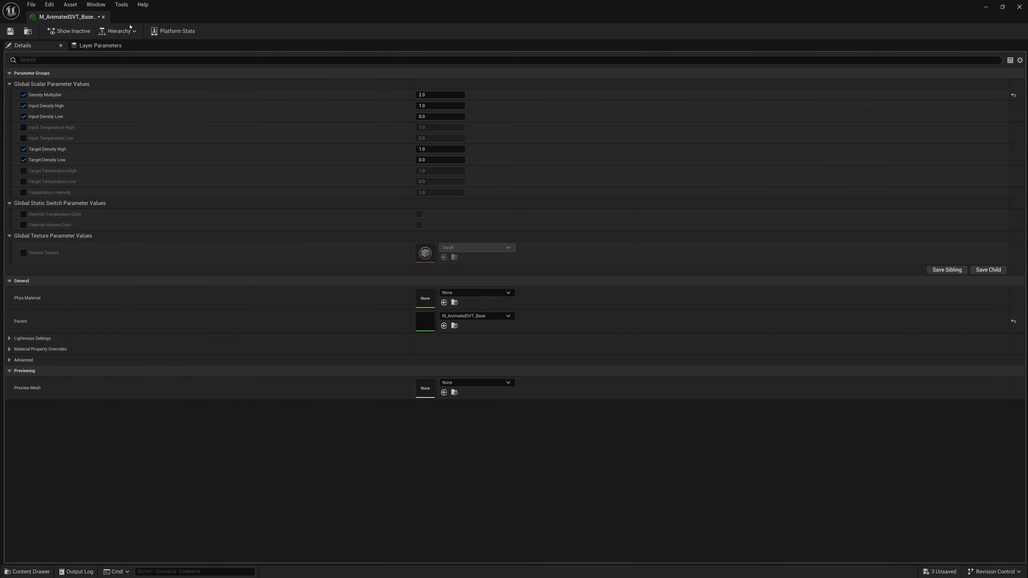
Float the material instance editor over the level and enable its Input Temperature, Target Temperature and Temperature Intensity parameters.
left_click_drag(130, 15, 673, 163)
left_click(568, 282)
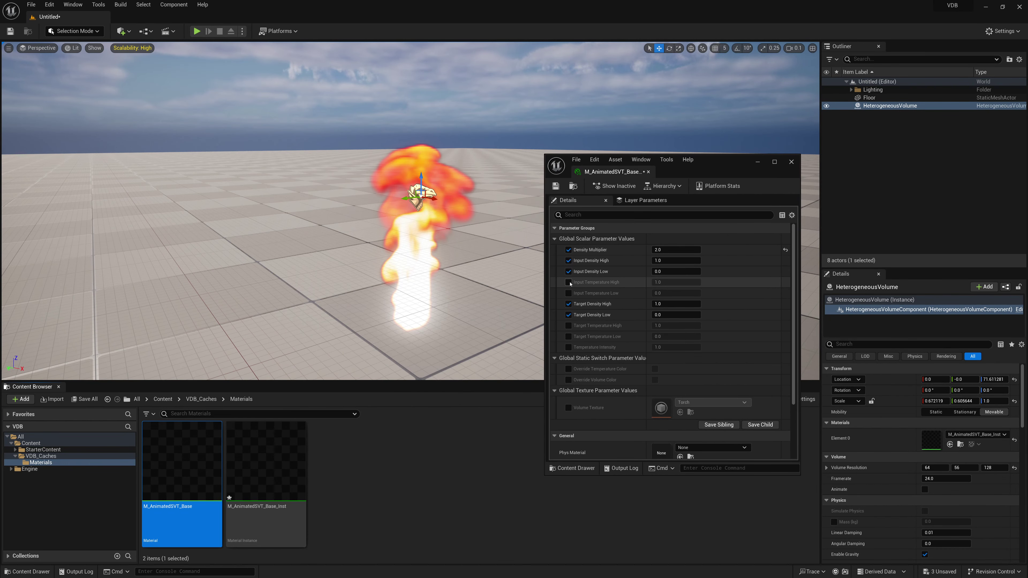
left_click(569, 294)
left_click(568, 325)
left_click(568, 336)
left_click(568, 347)
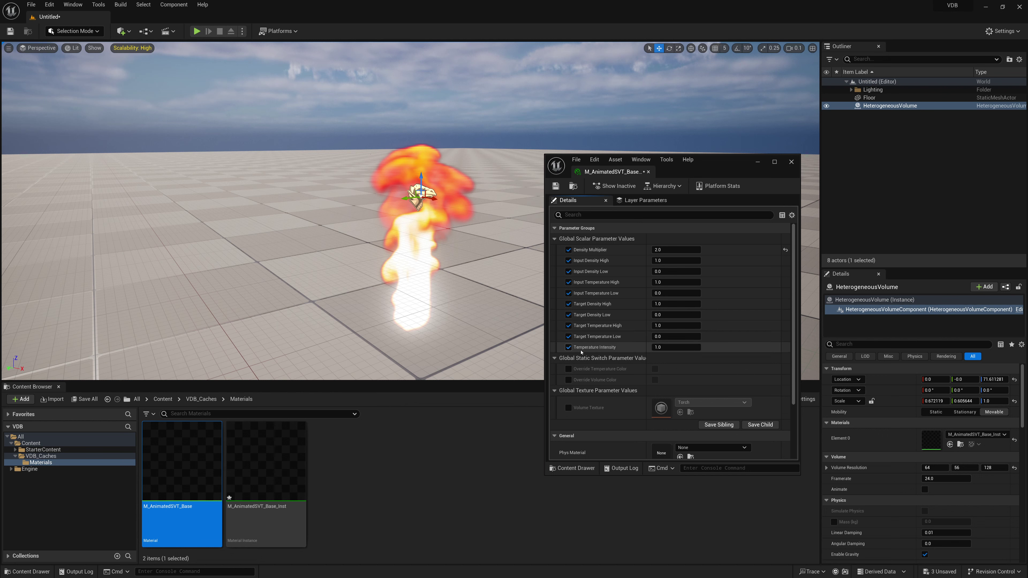
Try Temperature Intensity values of 0.5, 0.1 and 0.2 on the fire, and restore it to 1.0.
left_click(669, 346)
type("0.5")
key("Return")
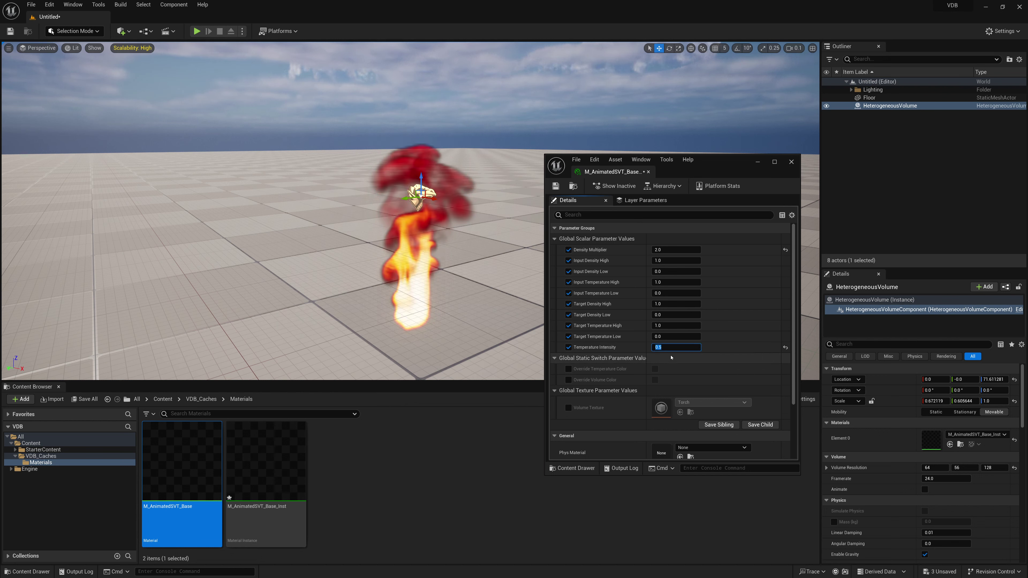
type("0.1")
key("Return")
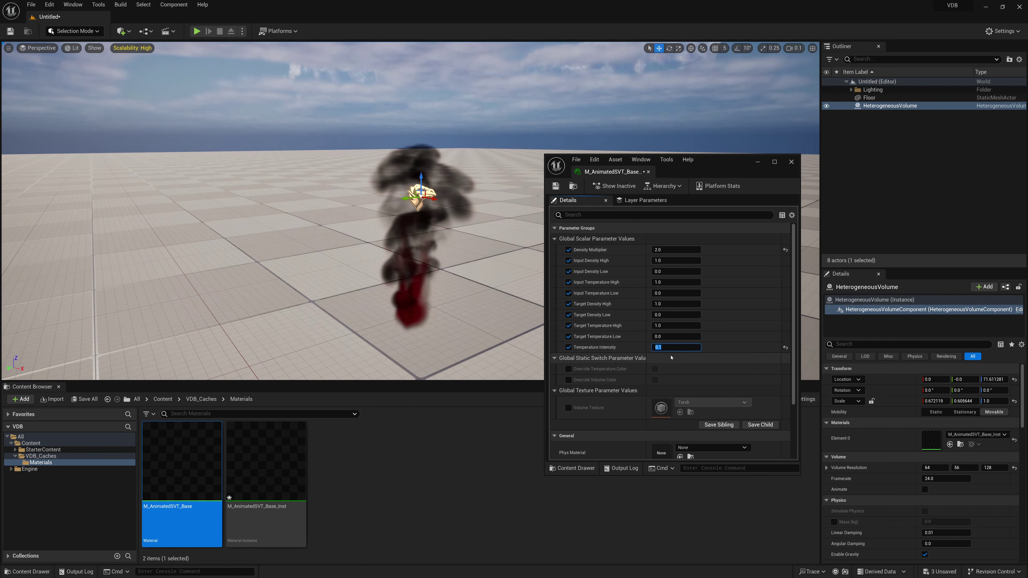
type("0.2")
key("Return")
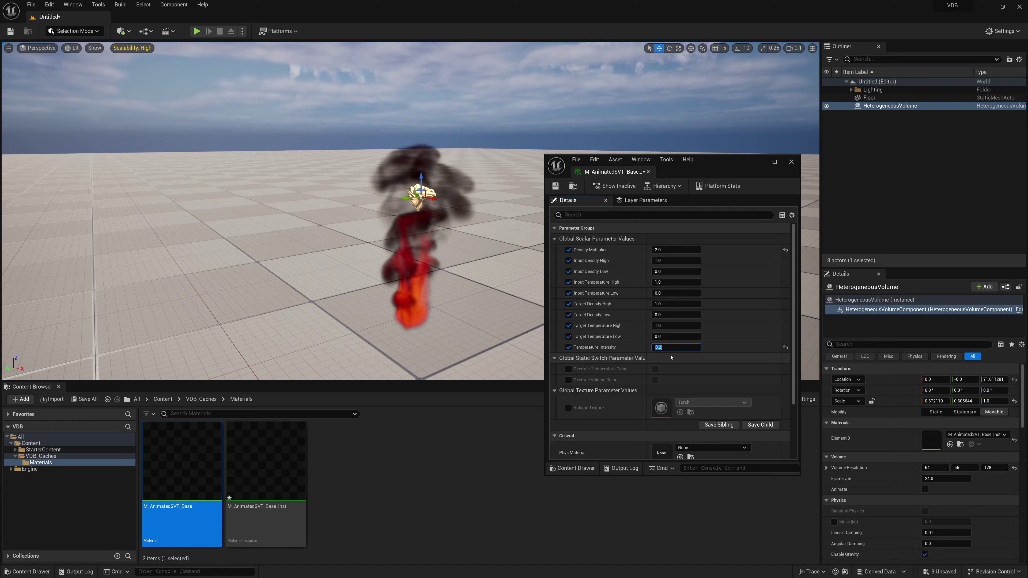
type("1.0")
key("Return")
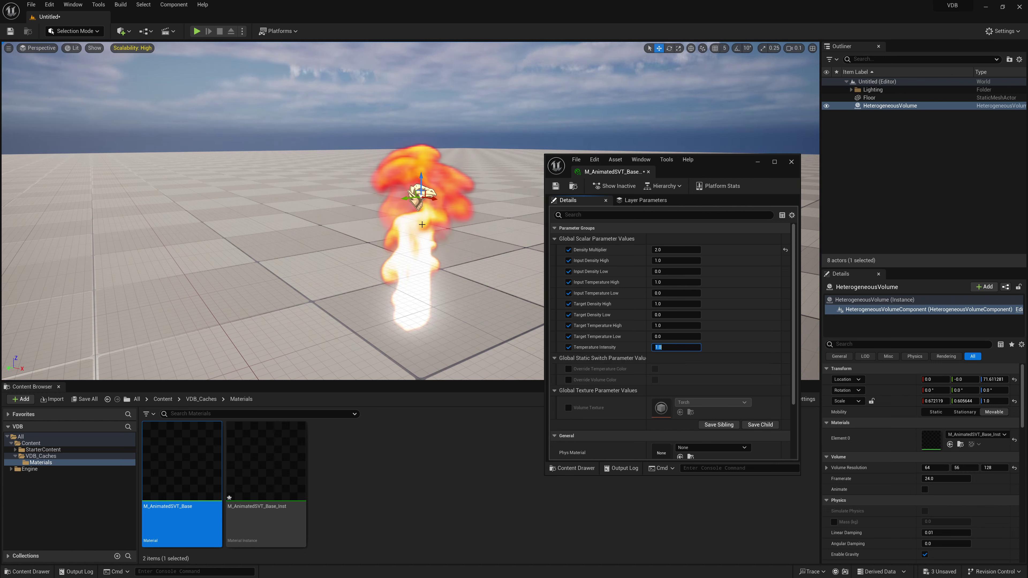
Set the material instance's Density Multiplier to 5.0.
left_click(671, 248)
type("5.0")
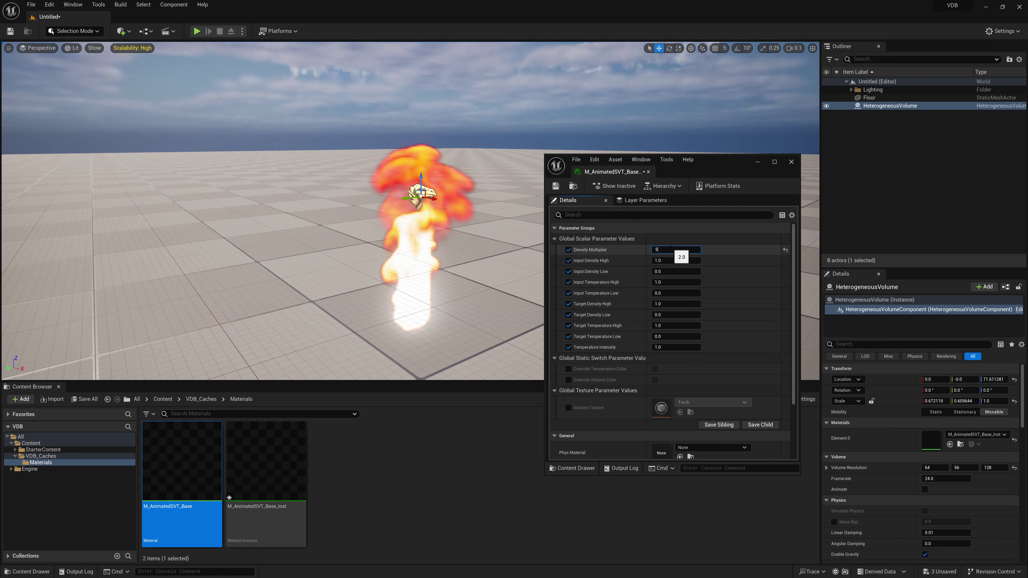
key("Return")
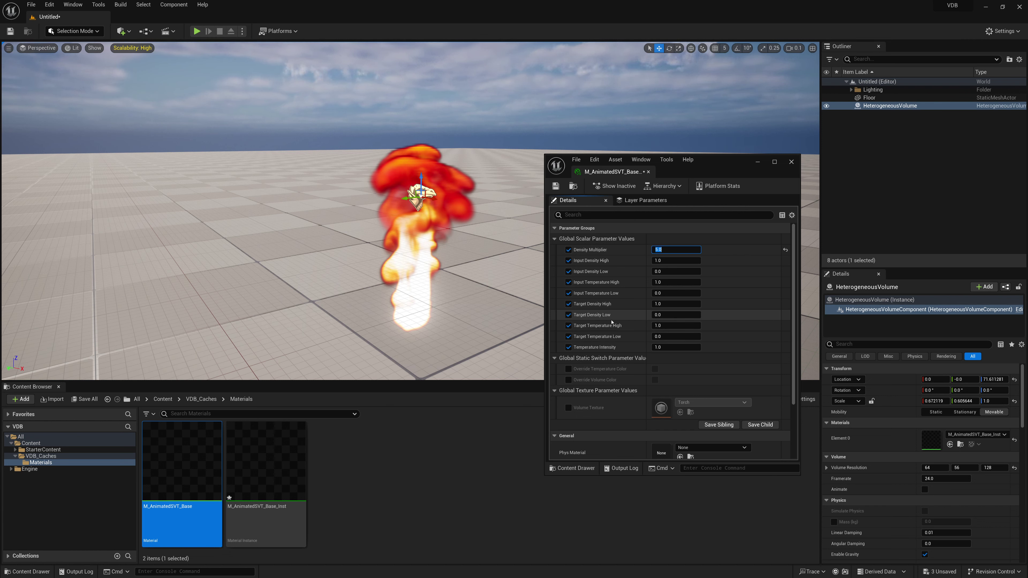
Lower Target Temperature High in the material instance, trying 0.6 and settling on 0.5.
left_click(662, 328)
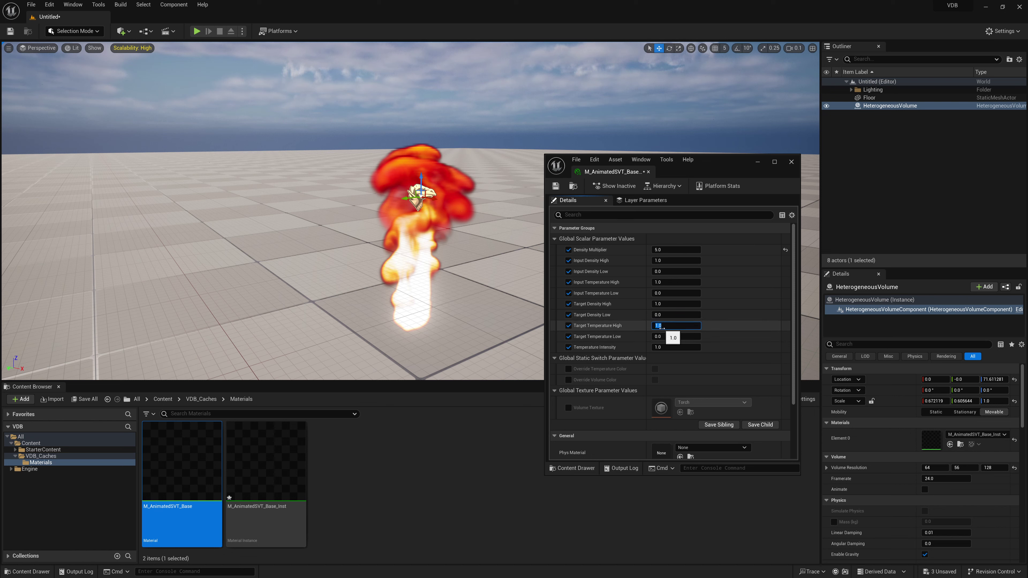
type("0.6")
key("Return")
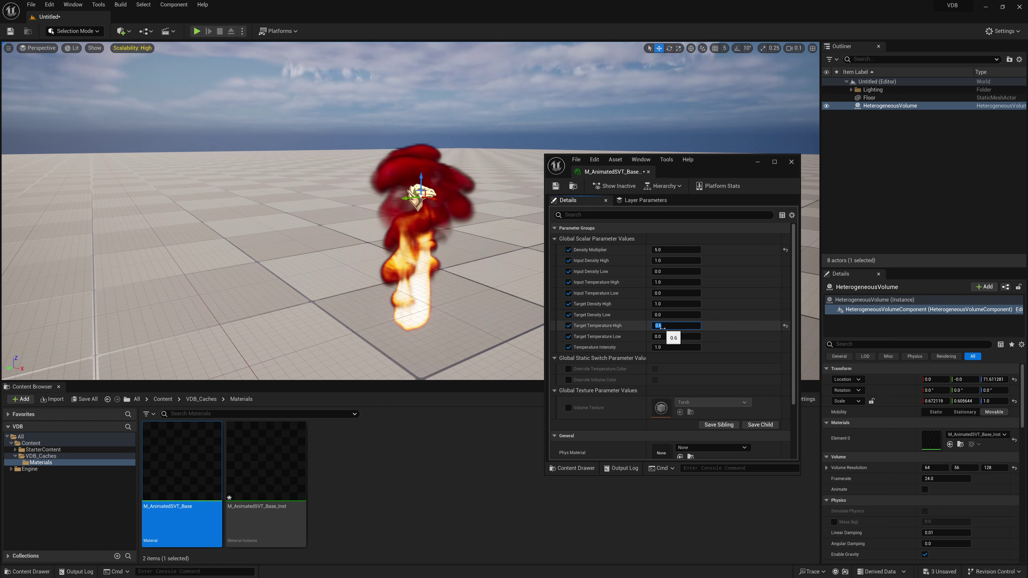
type("0.5")
key("Return")
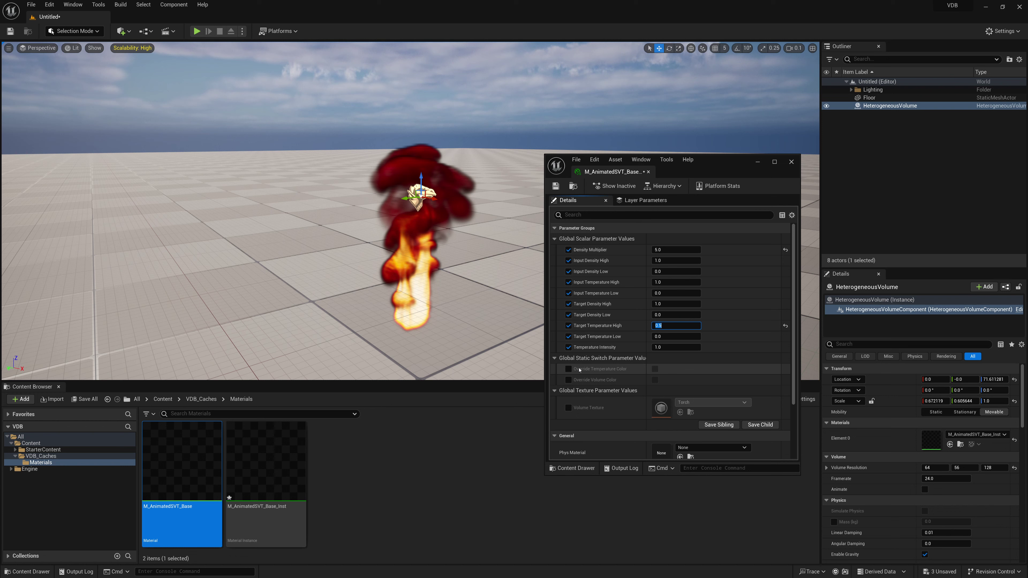
Enable the Override Temperature Color and Override Volume Color parameters in the instance and turn both switches on.
left_click(569, 368)
left_click(568, 380)
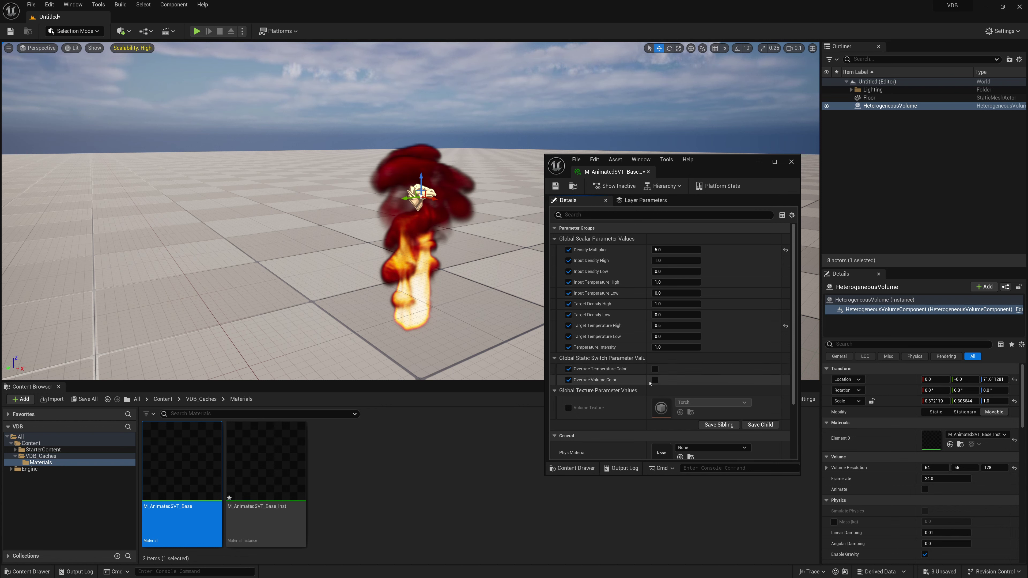
left_click(655, 369)
left_click(655, 380)
Enable the Temperature Color and Volume Color parameters in the instance and set Volume Color to blue, hex sRGB 3862FEFF.
scroll(659, 387, "down", 1)
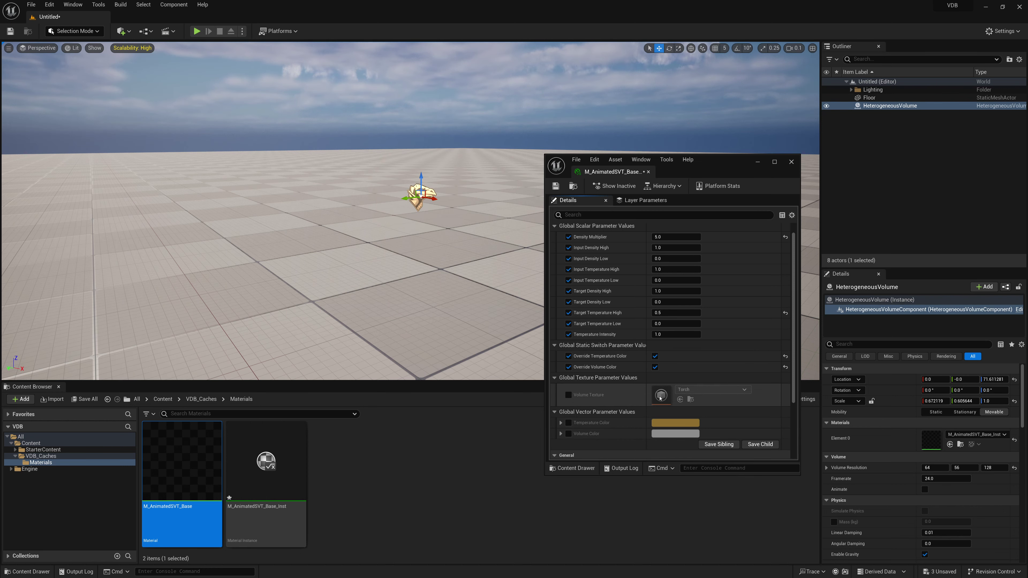
left_click(568, 423)
left_click(569, 434)
left_click(665, 435)
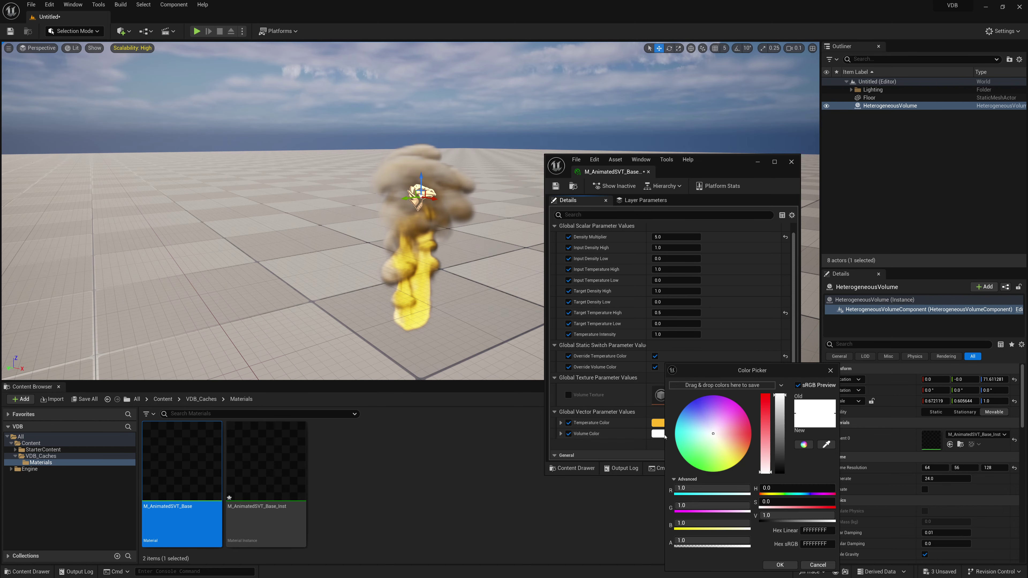
left_click_drag(778, 449, 781, 394)
left_click(691, 403)
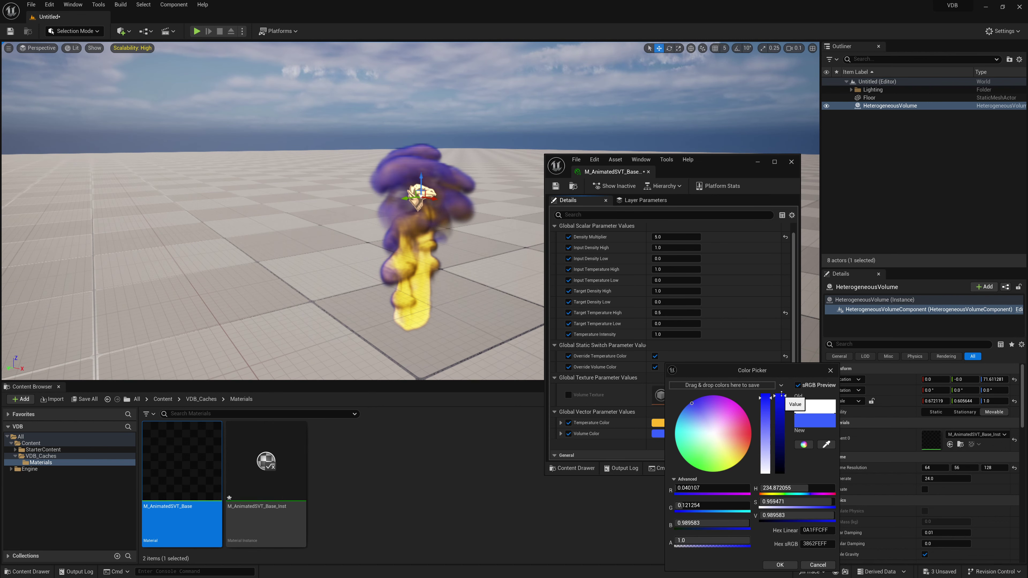
left_click(780, 565)
Set the instance's Temperature Color to a fully saturated cyan with a hue of about 183, slightly reduced in brightness.
left_click(677, 423)
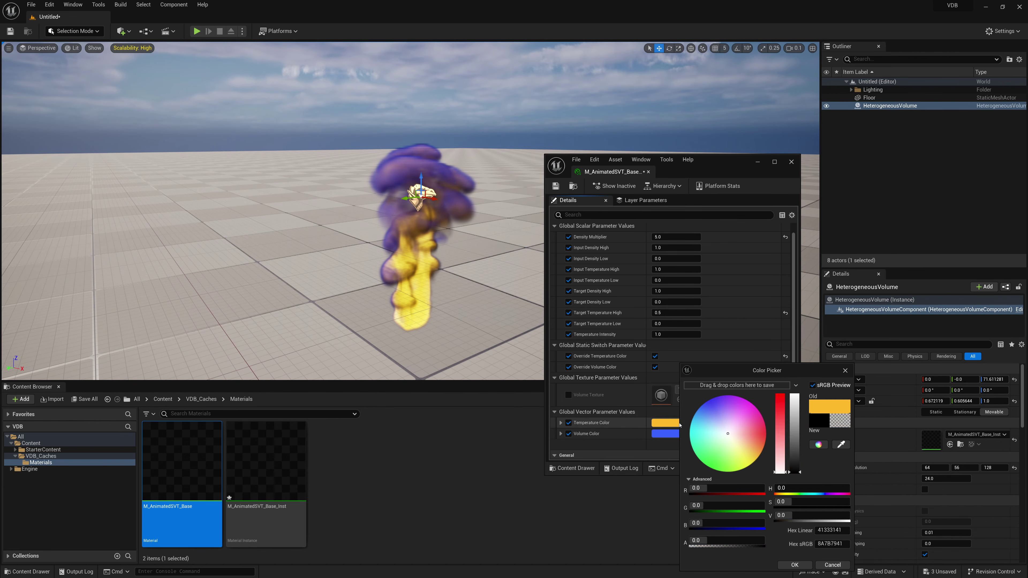
left_click_drag(780, 472, 781, 395)
left_click(690, 432)
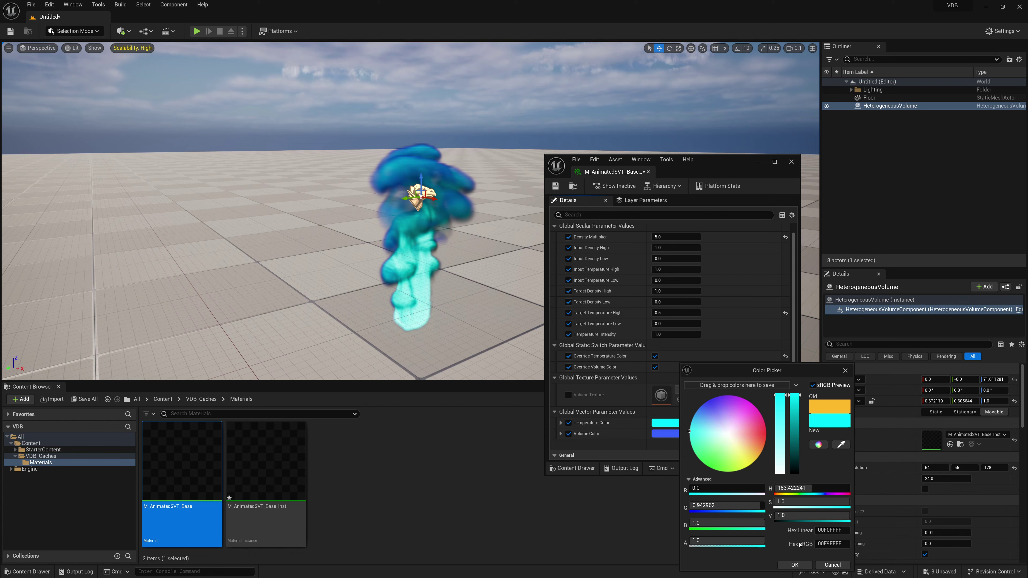
mouse_move(794, 395)
left_mouse_down()
mouse_move(794, 429)
mouse_move(795, 414)
left_mouse_up()
left_click(794, 564)
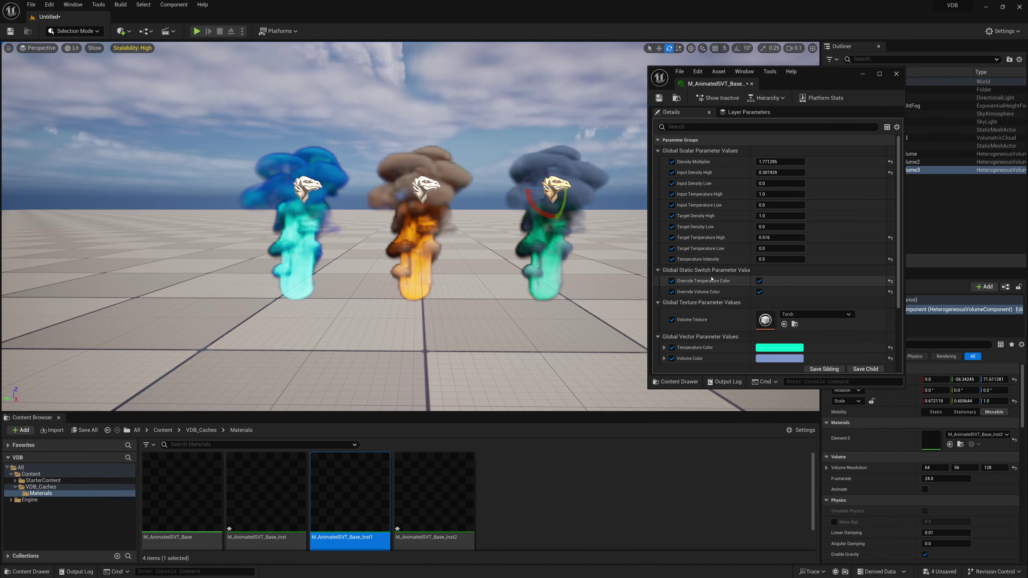
Adjust Input Density High and Temperature Intensity in the material instance with the green Temperature Color.
left_click_drag(784, 173, 760, 162)
left_click_drag(761, 260, 779, 237)
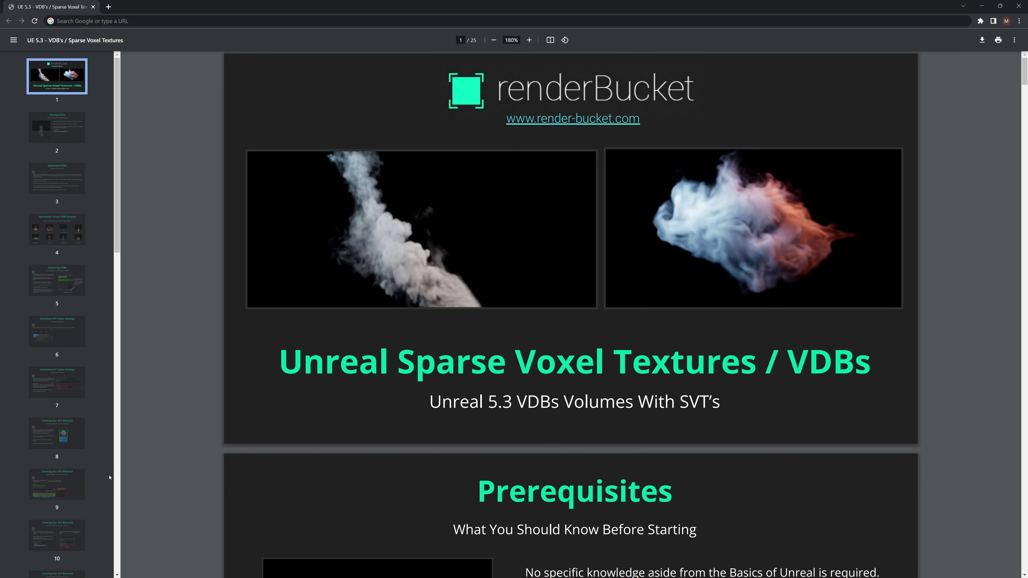
Switch to the tutorial PDF in Chrome and review its pages from the title to the Optimized / Proxy VDB Samples.
scroll(230, 400, "down", 10)
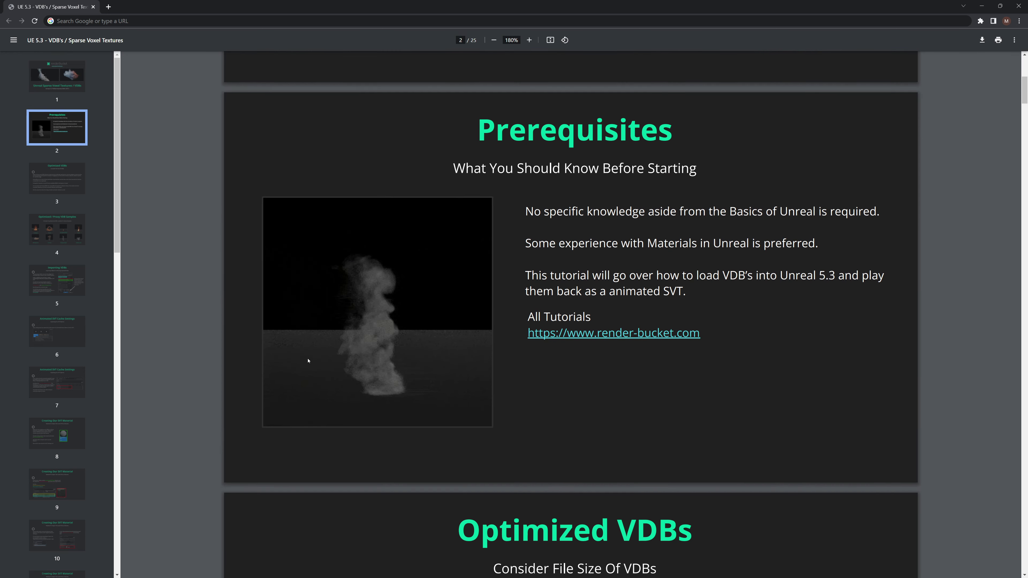
scroll(387, 328, "down", 10)
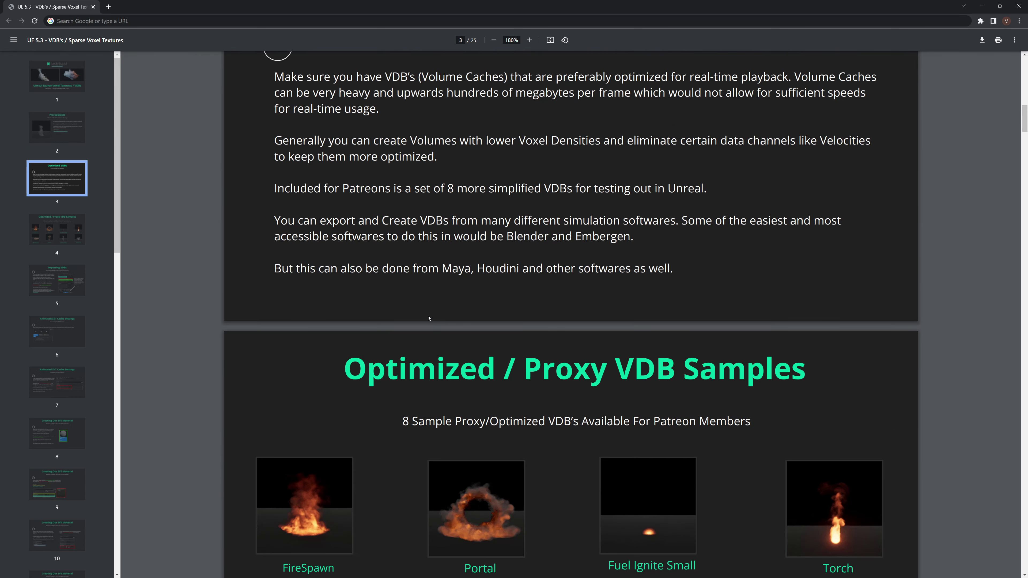
scroll(429, 316, "down", 3)
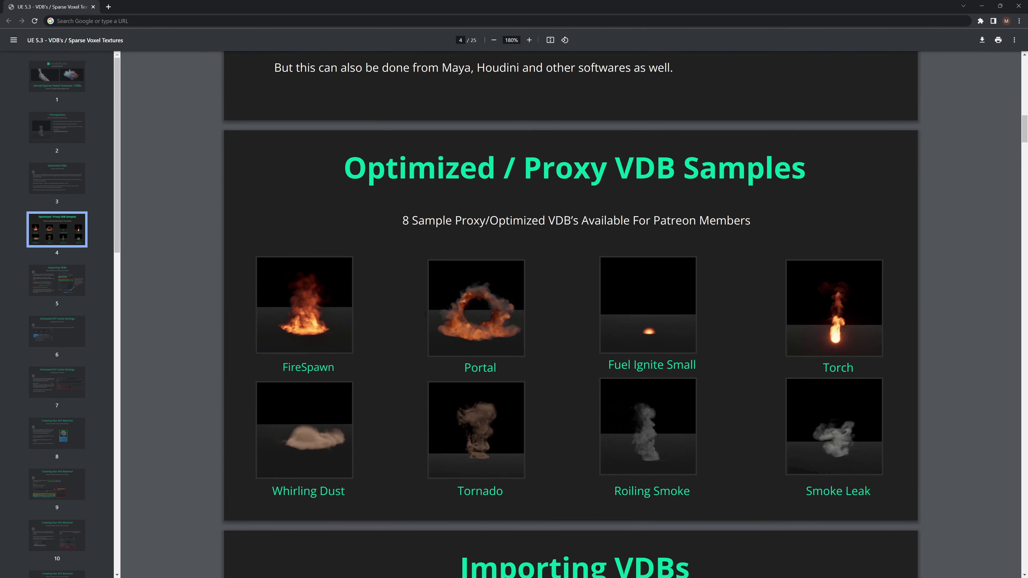